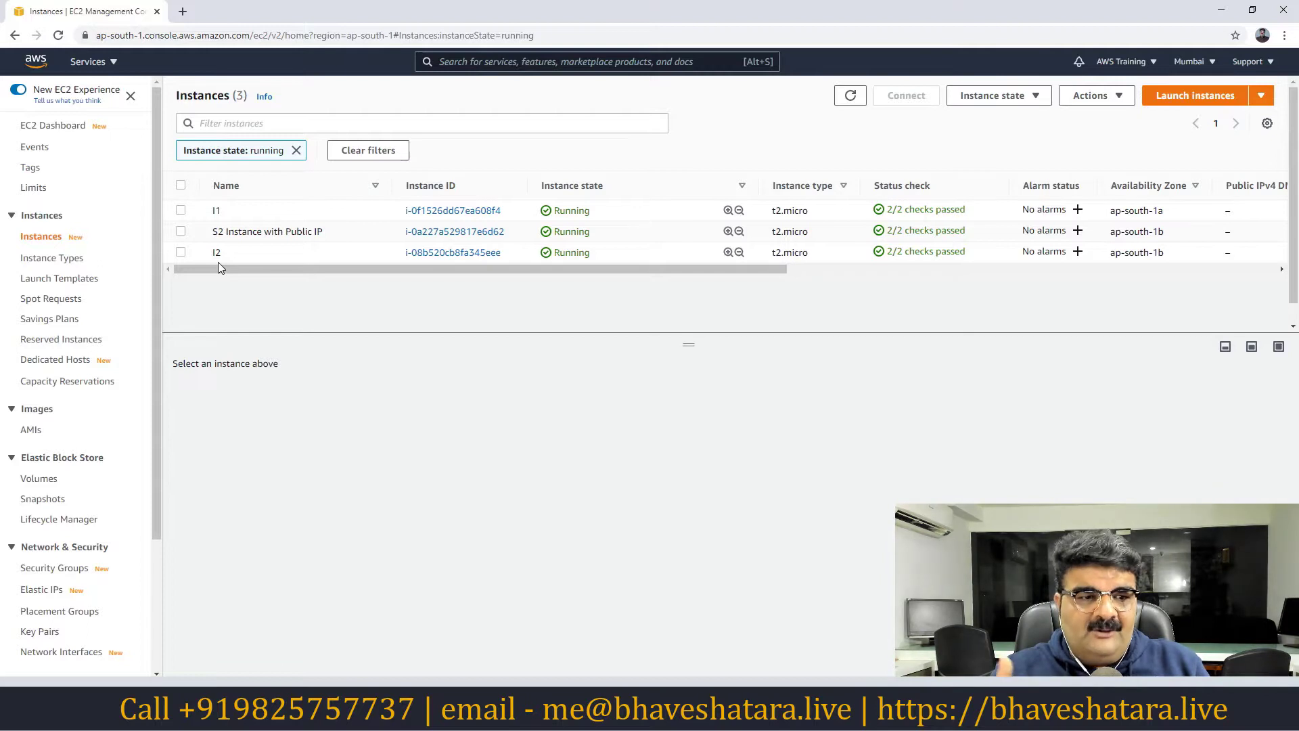
Review the IP address details of instance I2 and clear its selection.
click(180, 253)
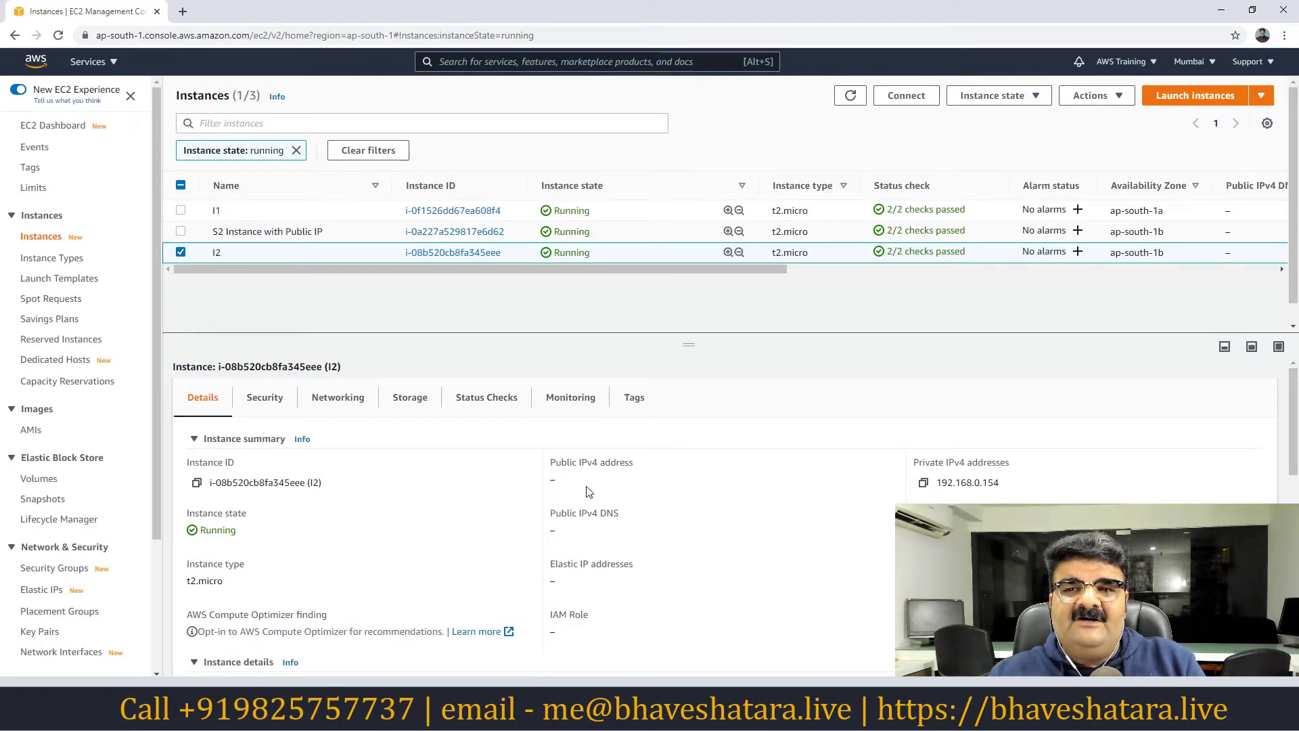
click(182, 254)
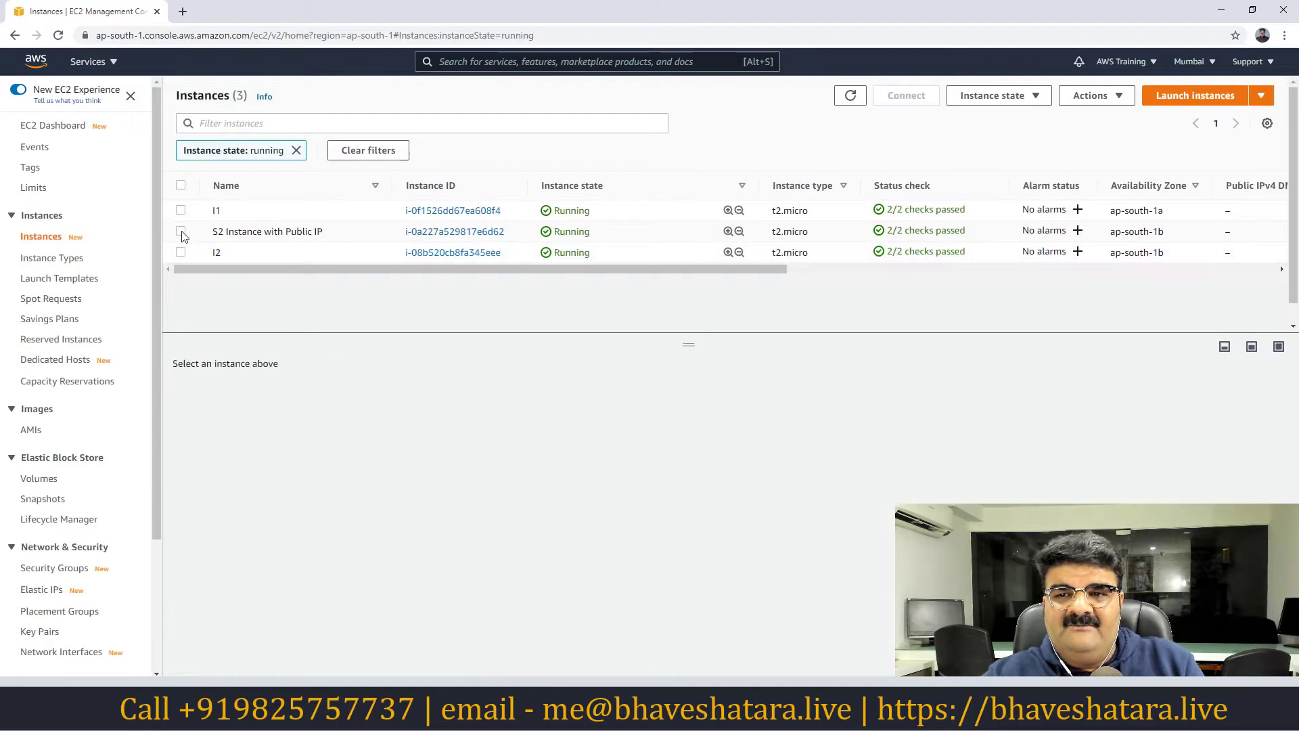
Download and save the remote desktop file for S2 Instance with Public IP, and start the remote connection from it.
click(180, 232)
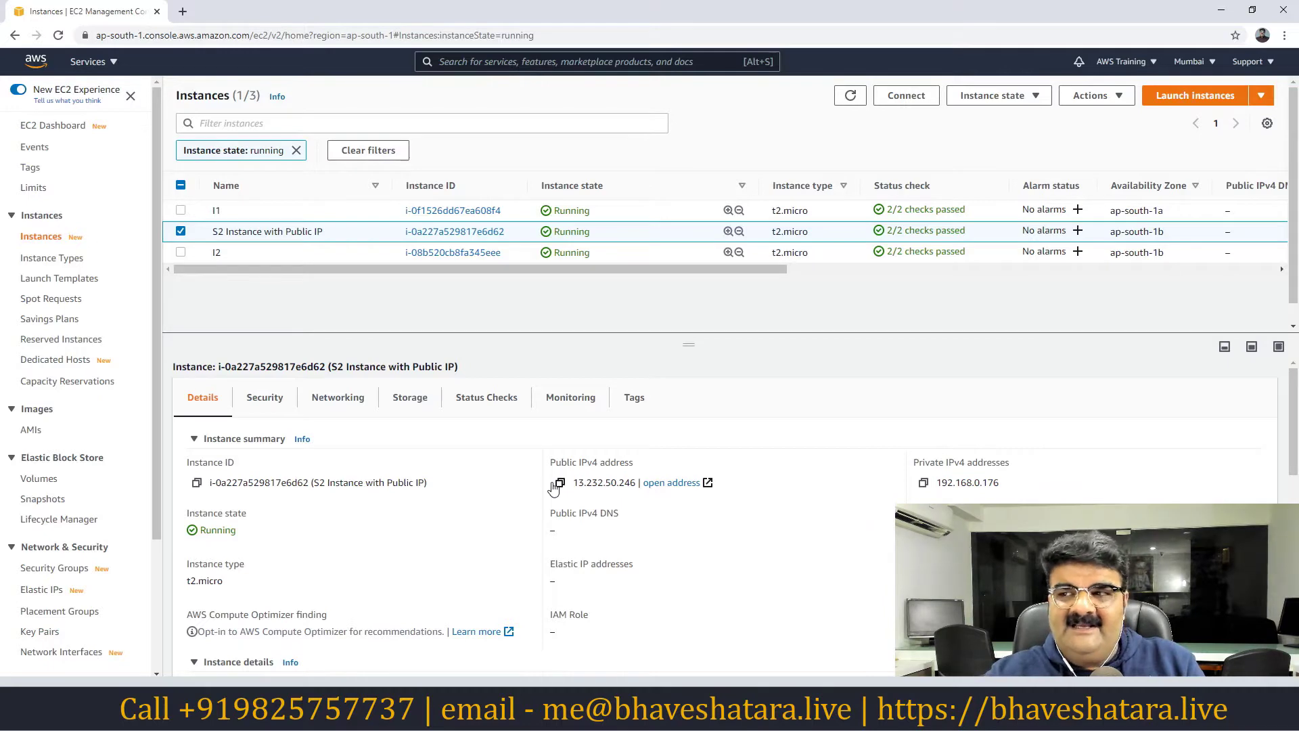
click(907, 96)
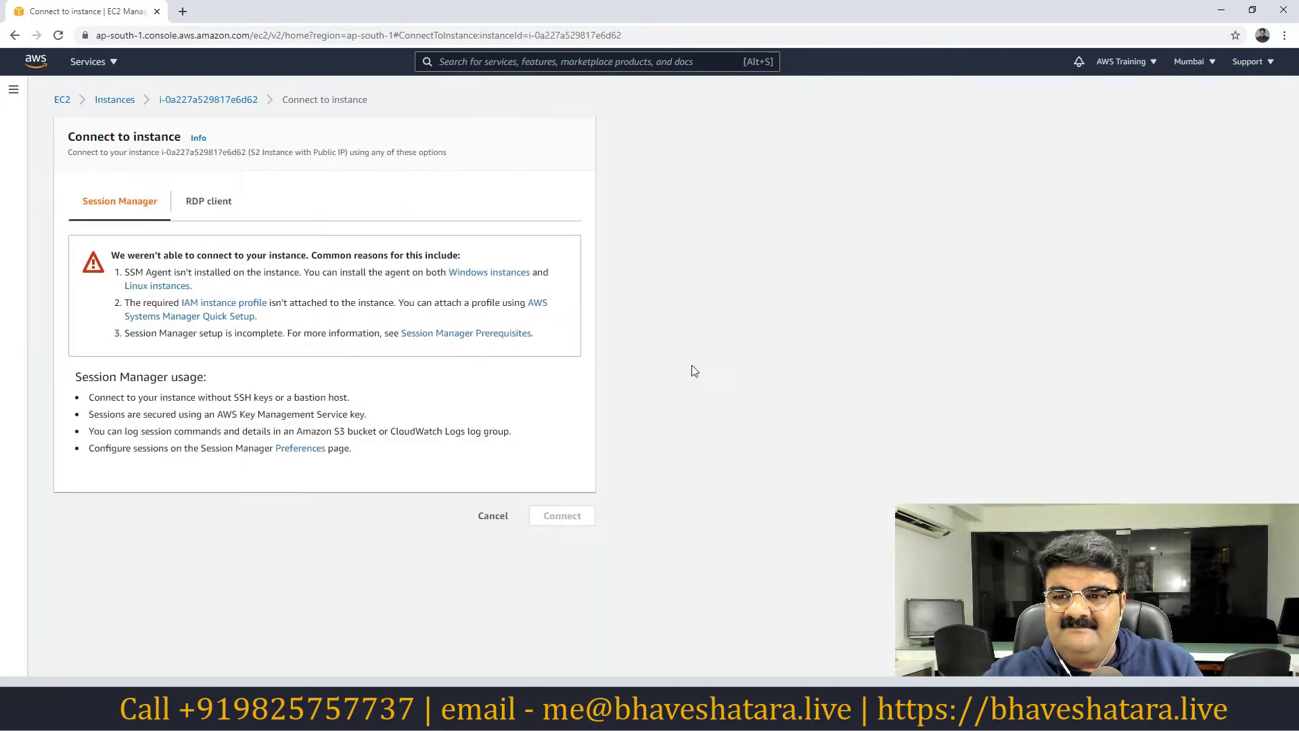
click(198, 202)
click(178, 295)
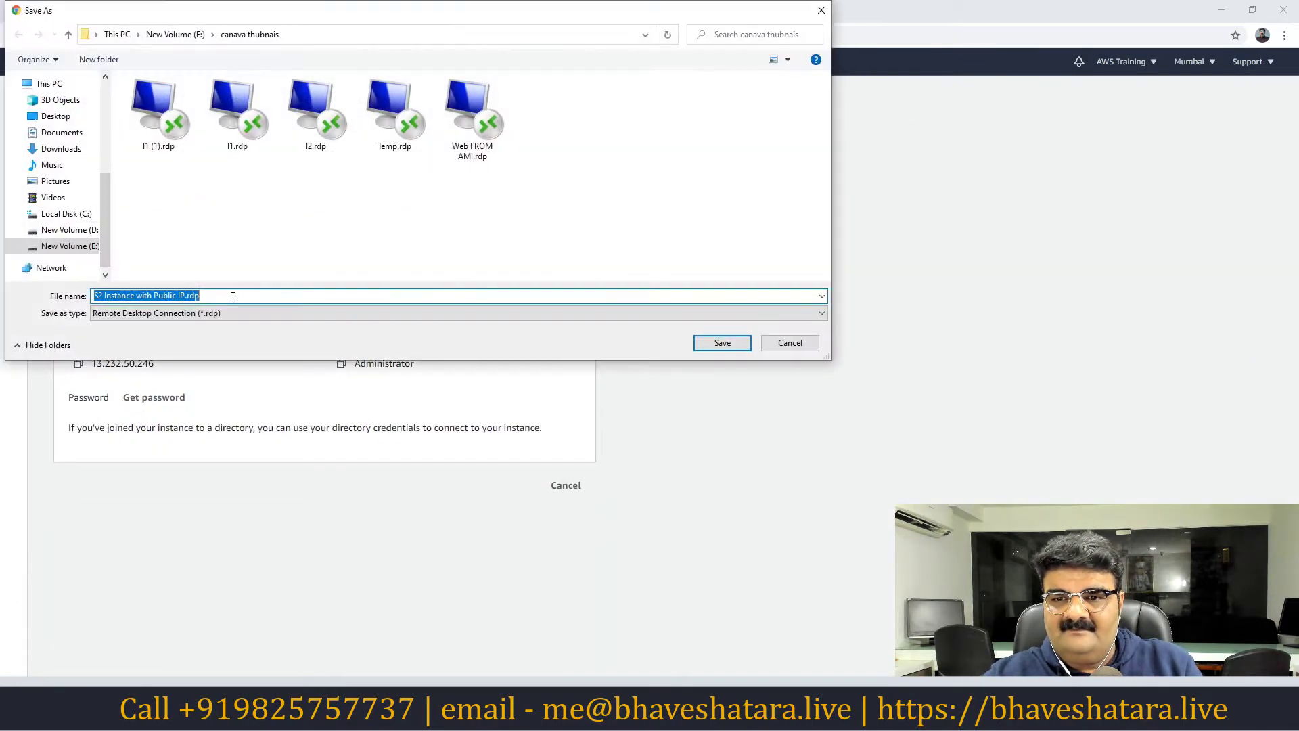
click(722, 343)
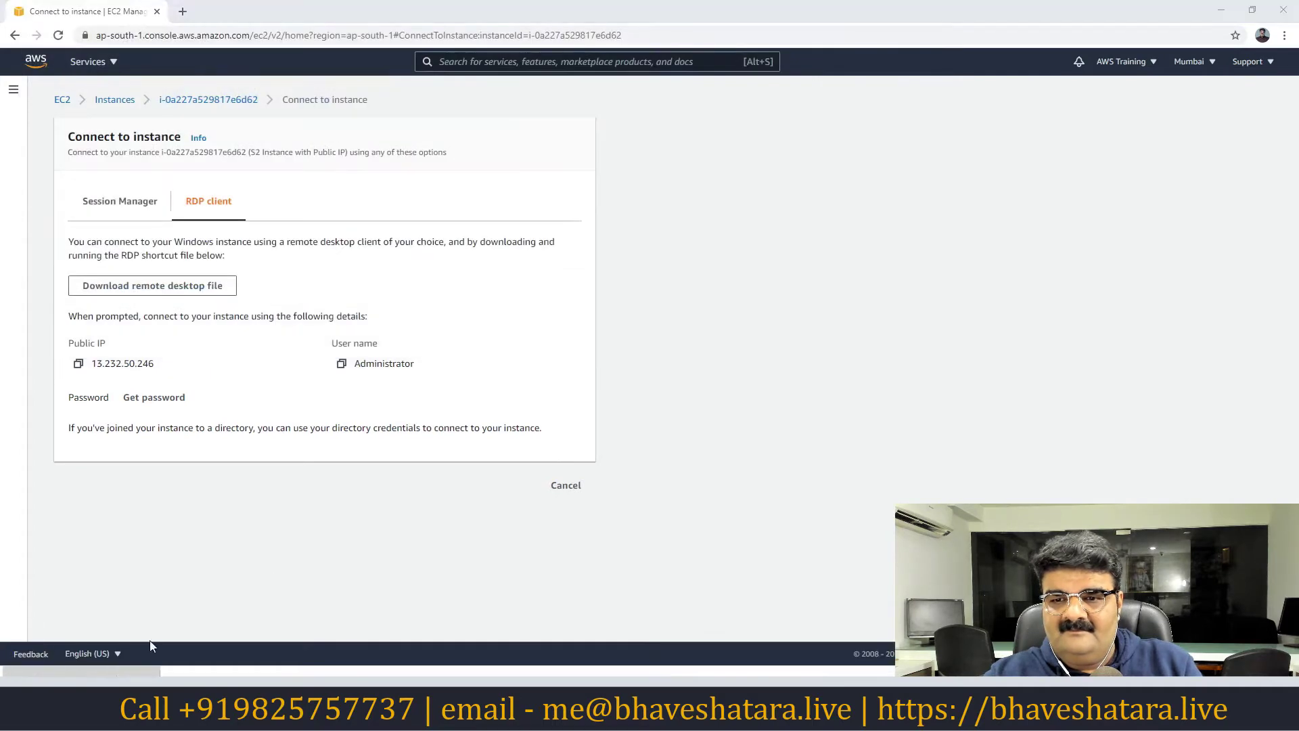
click(742, 431)
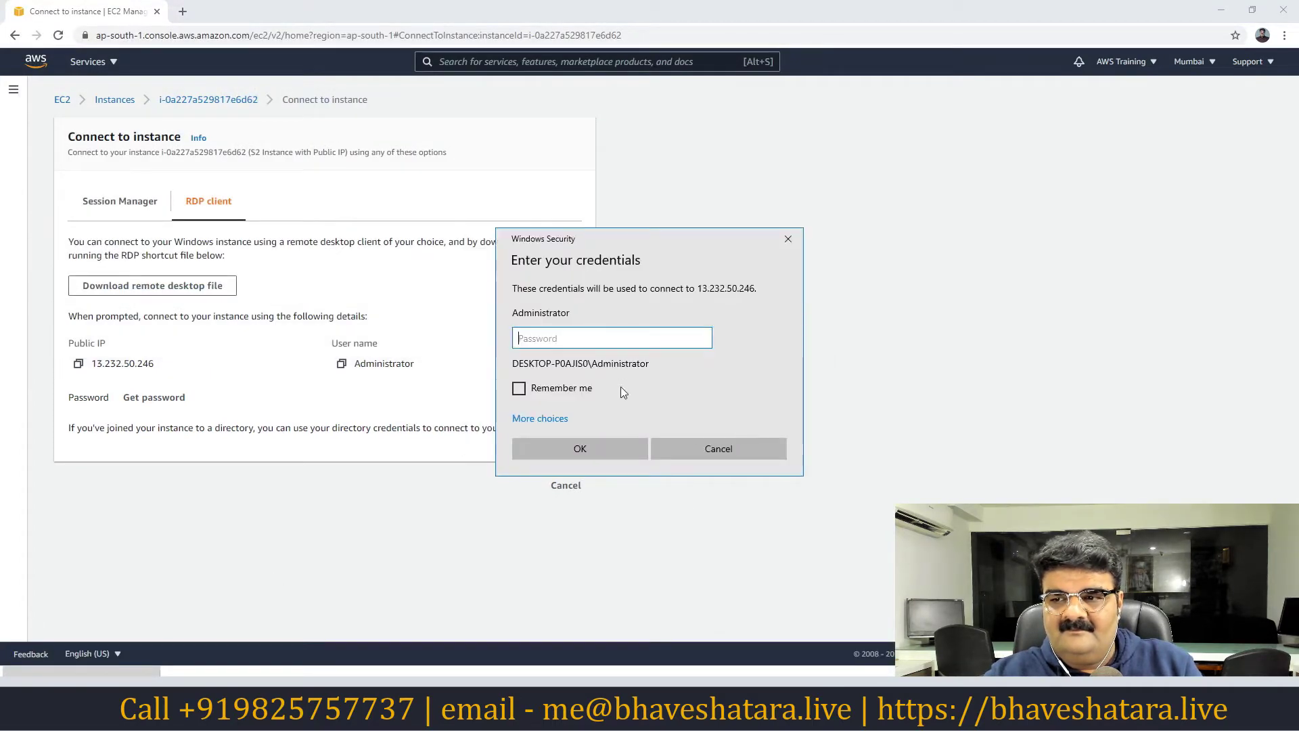
Decrypt the instance's Windows administrator password with the 8pm.pem key pair and copy it.
click(163, 399)
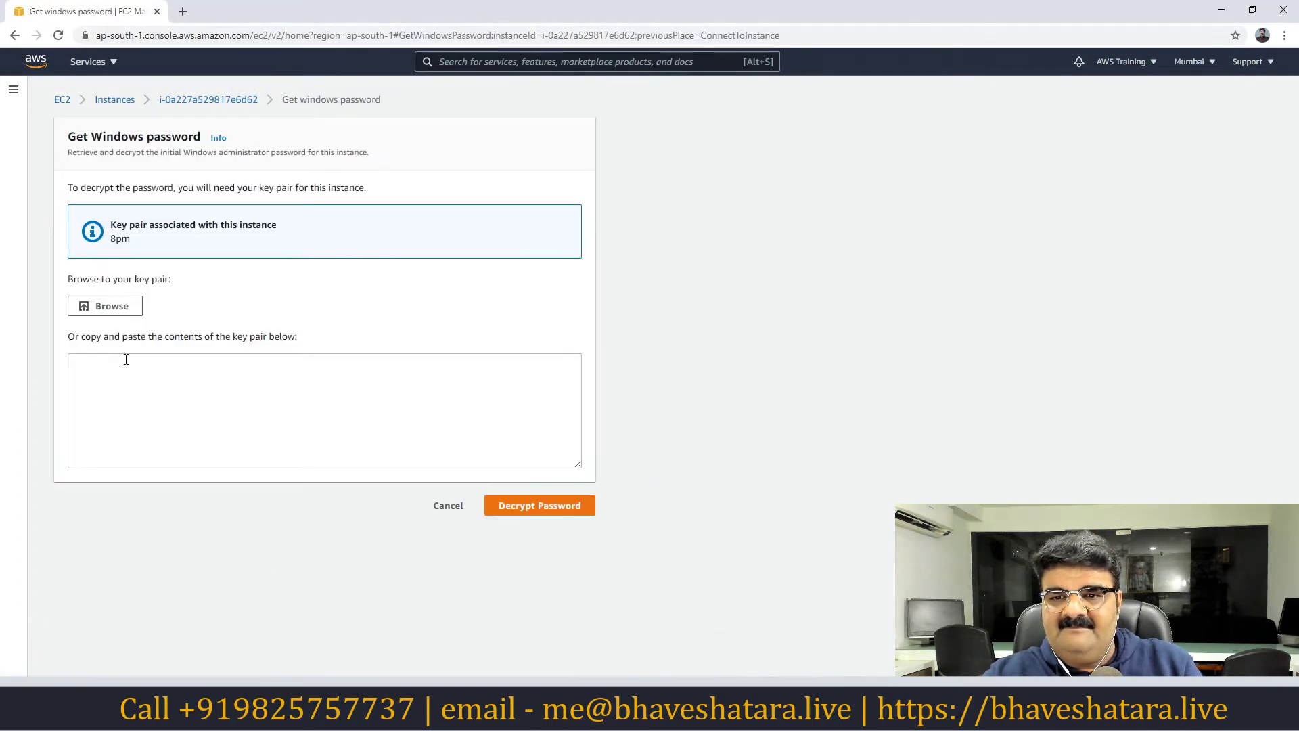
click(112, 306)
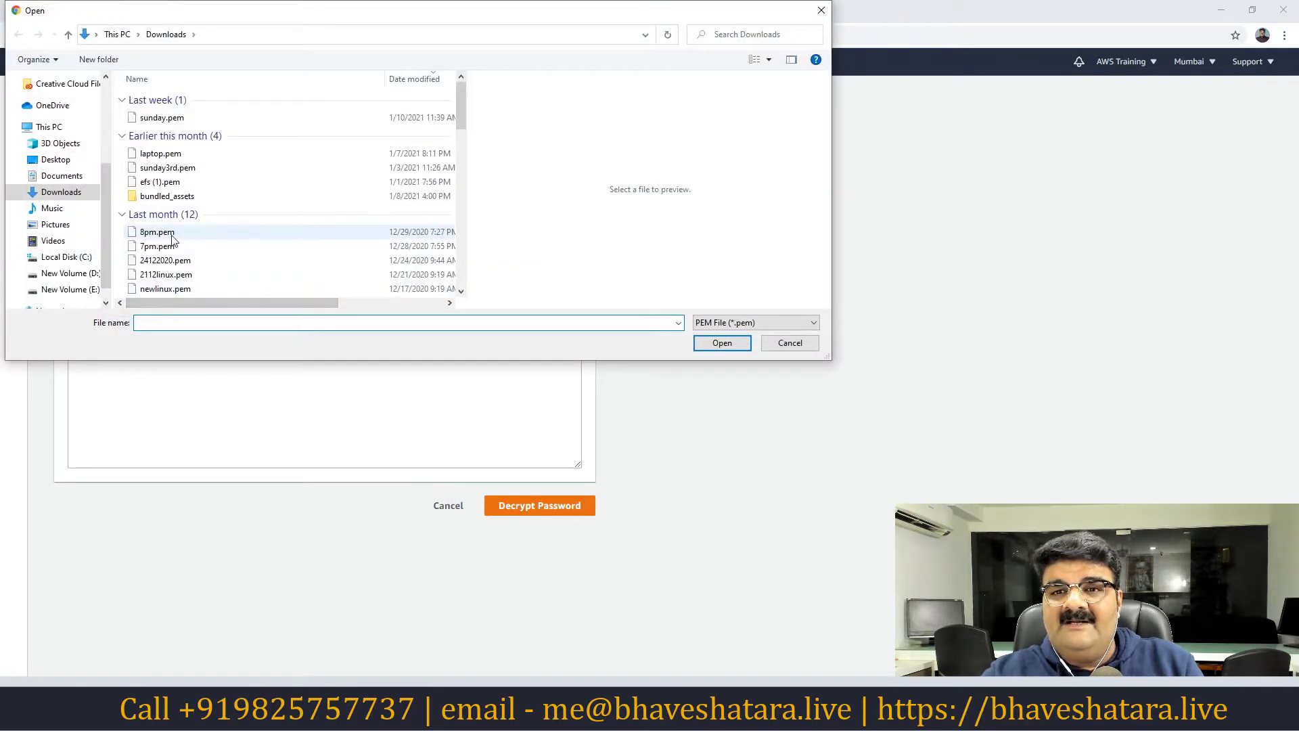
click(177, 234)
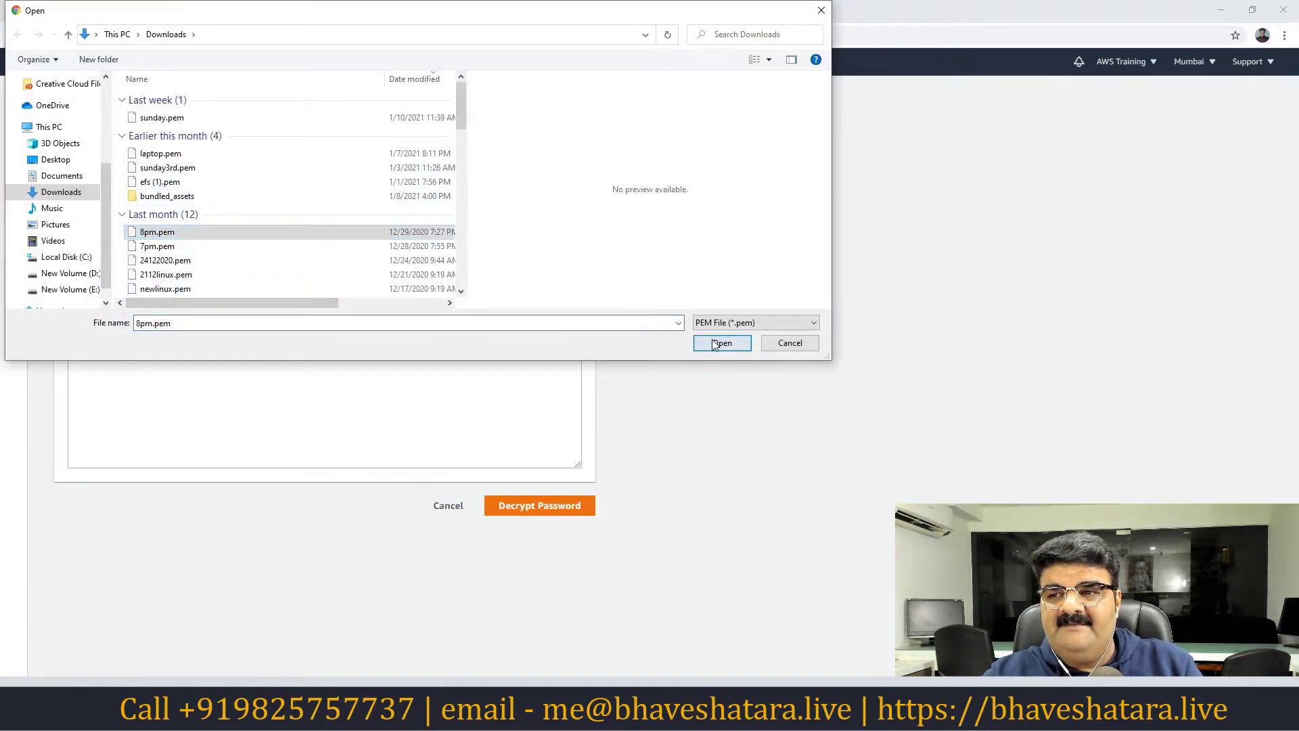
key(Return)
click(556, 548)
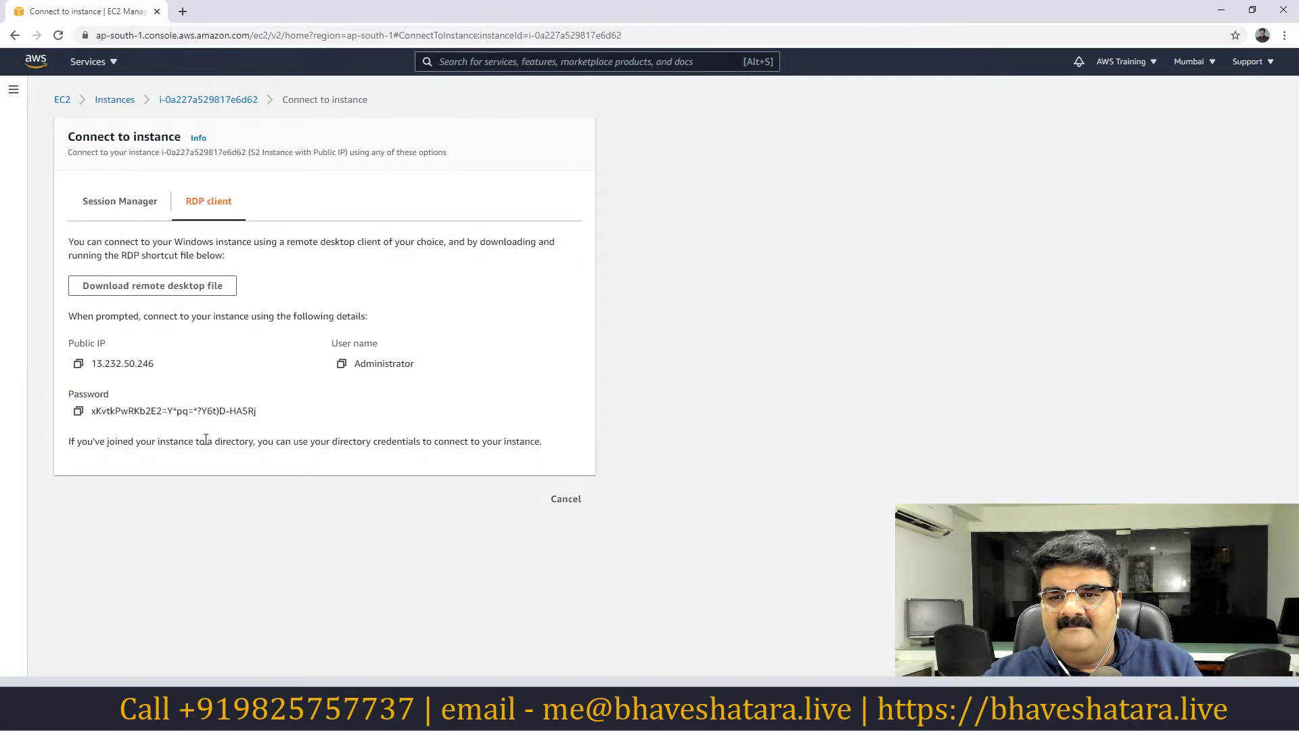
click(78, 411)
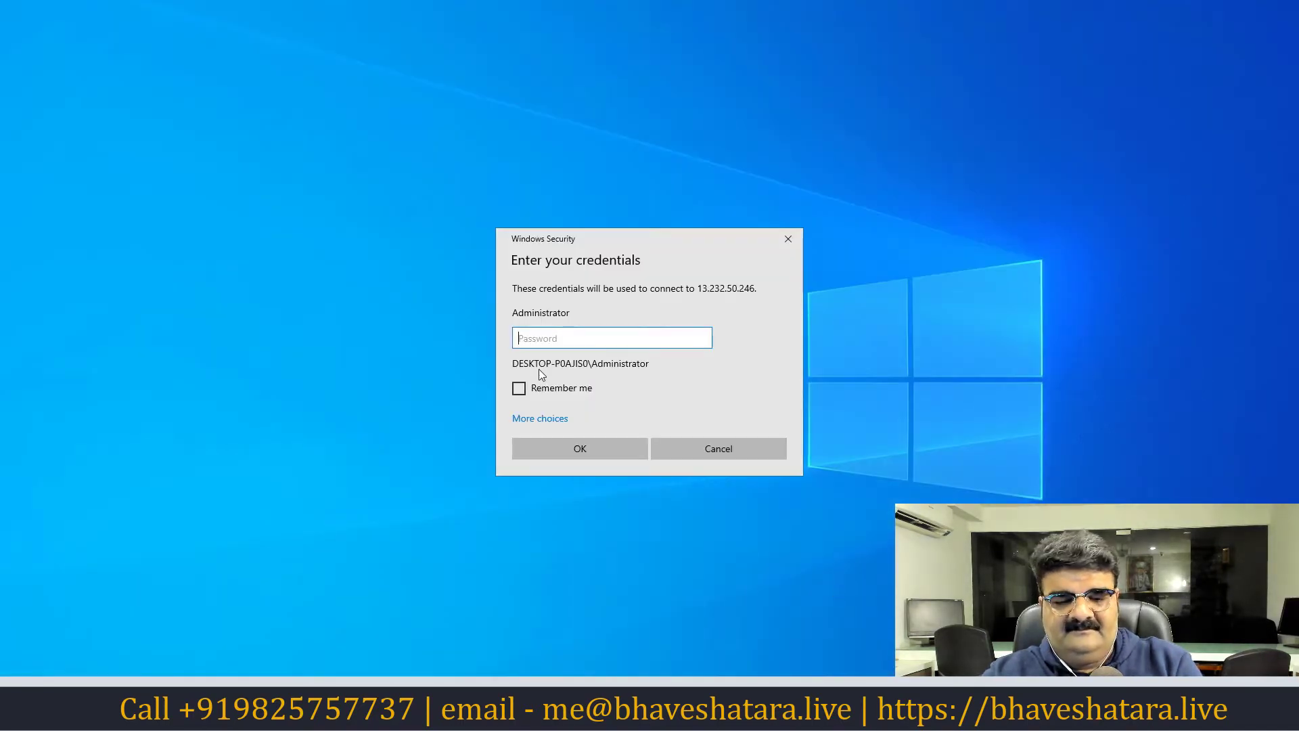
Enter the copied administrator password for the remote desktop connection and accept the untrusted certificate.
key(ctrl+v)
click(587, 447)
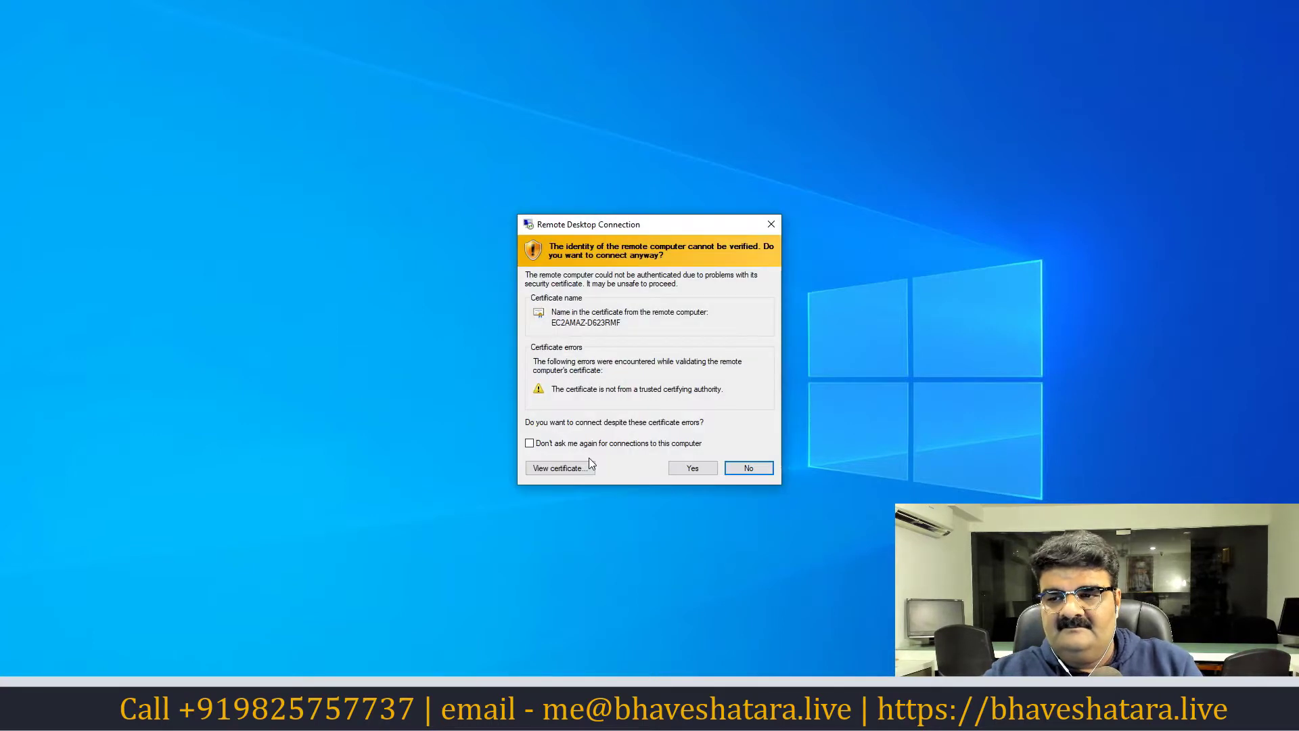
click(684, 470)
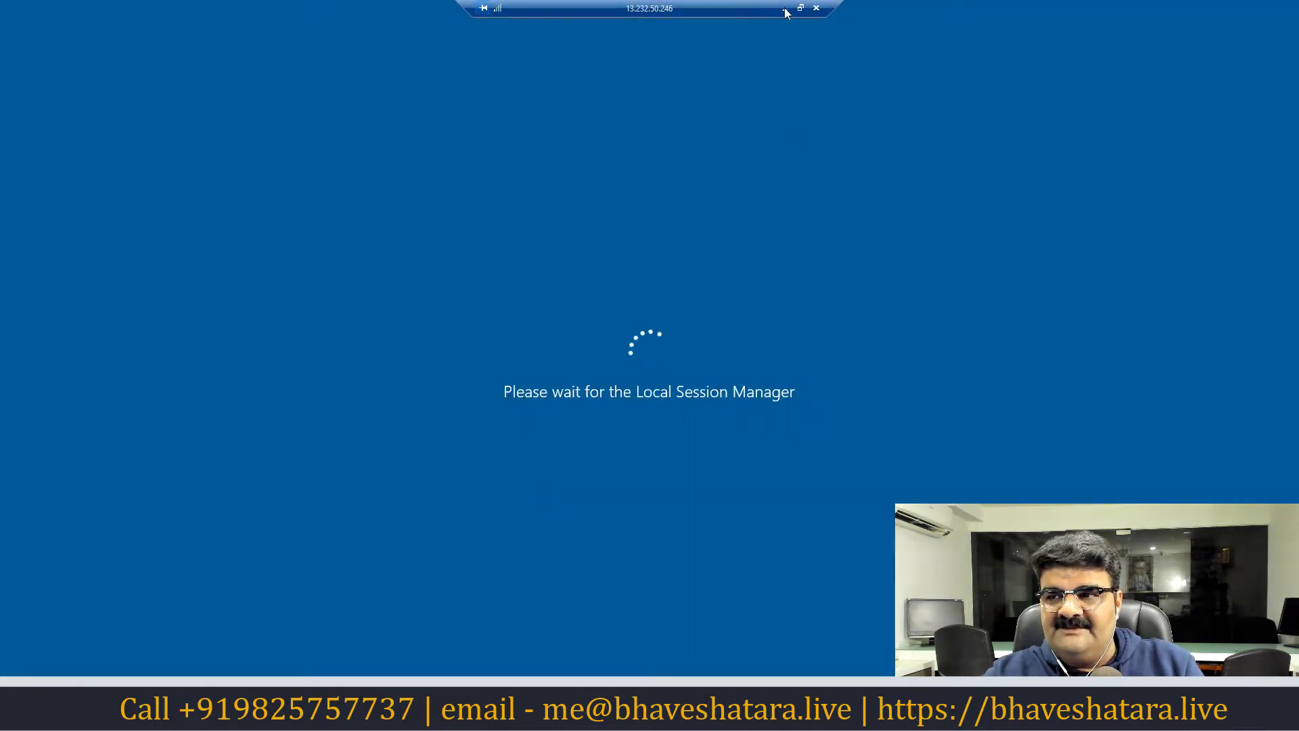
Leave the remote session in the background, return to the EC2 list of all instances and select S2 Instance with Public IP.
click(786, 10)
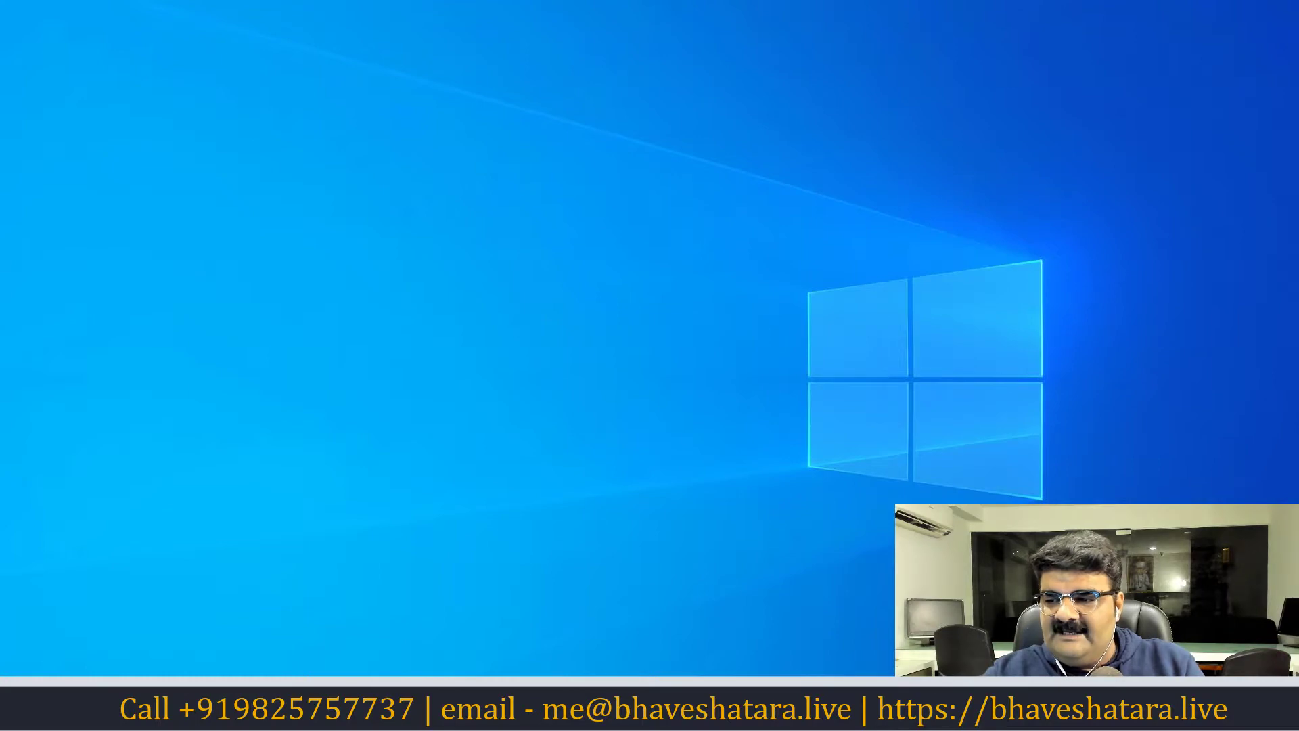
key(alt+Tab)
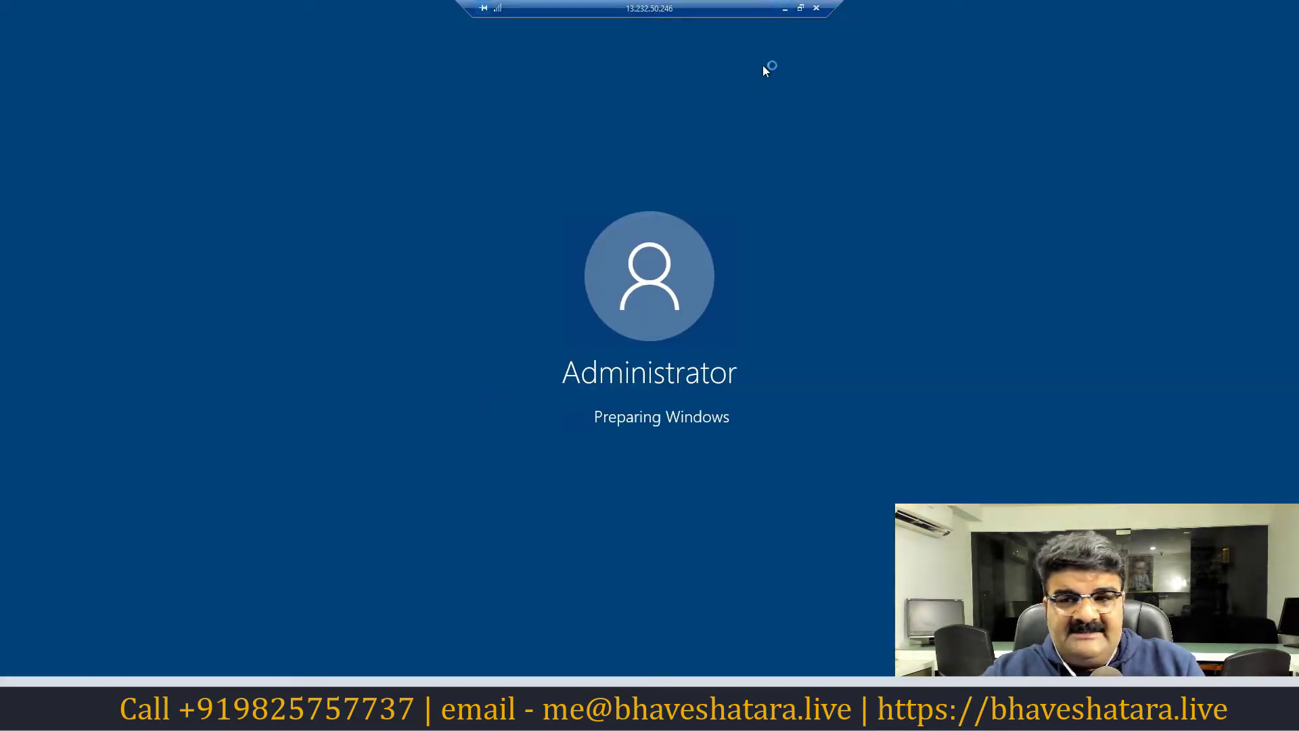
click(785, 9)
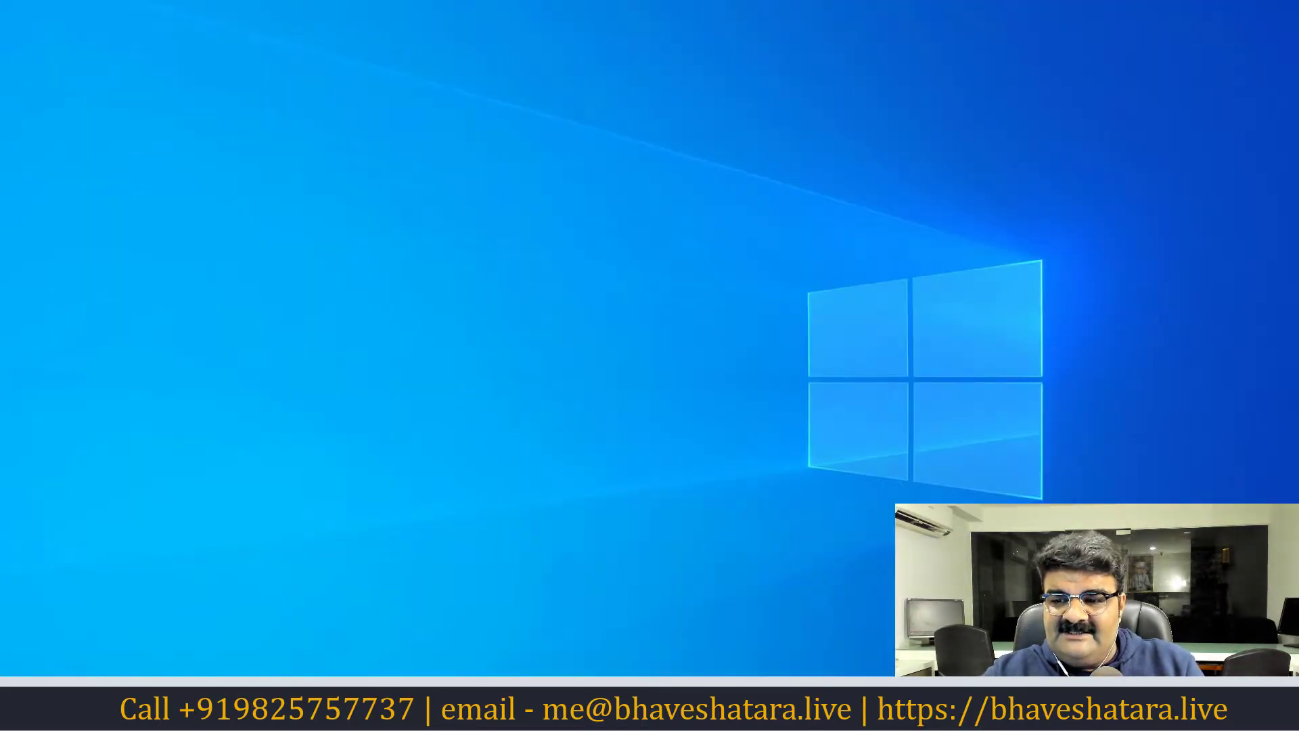
key(alt+Tab)
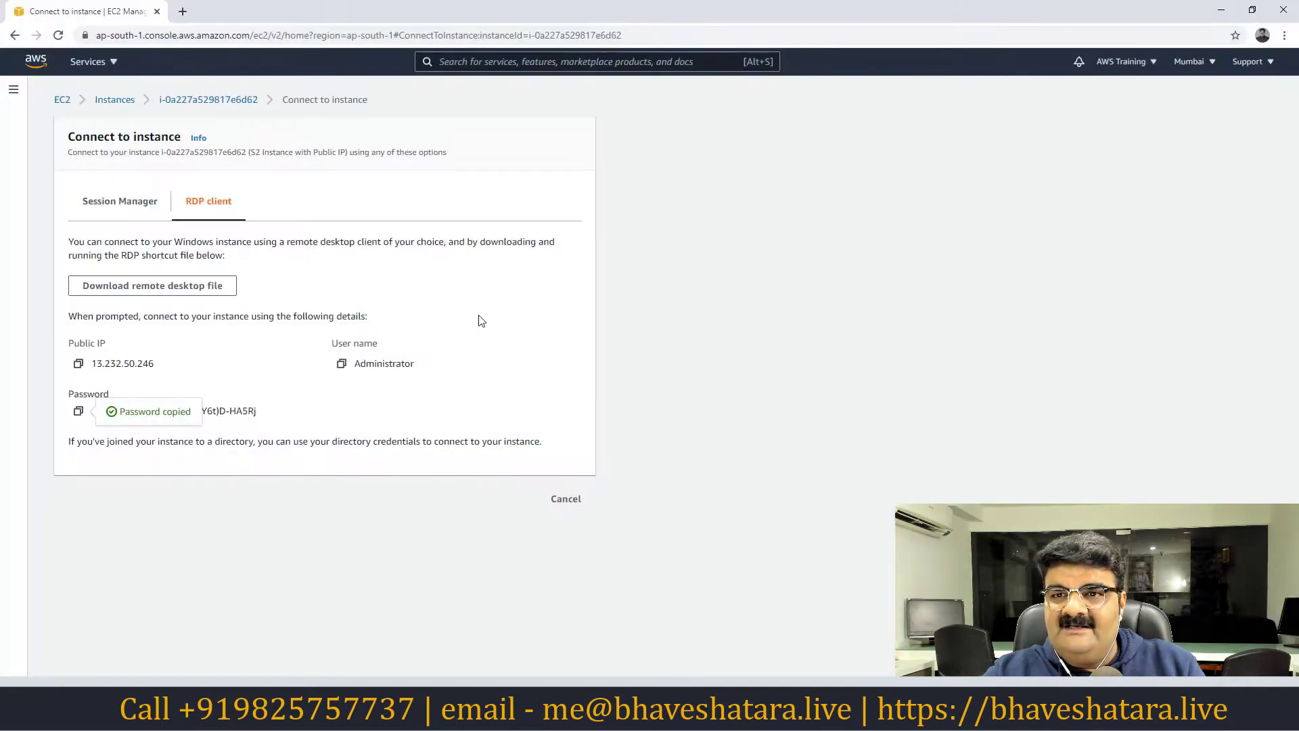
click(60, 101)
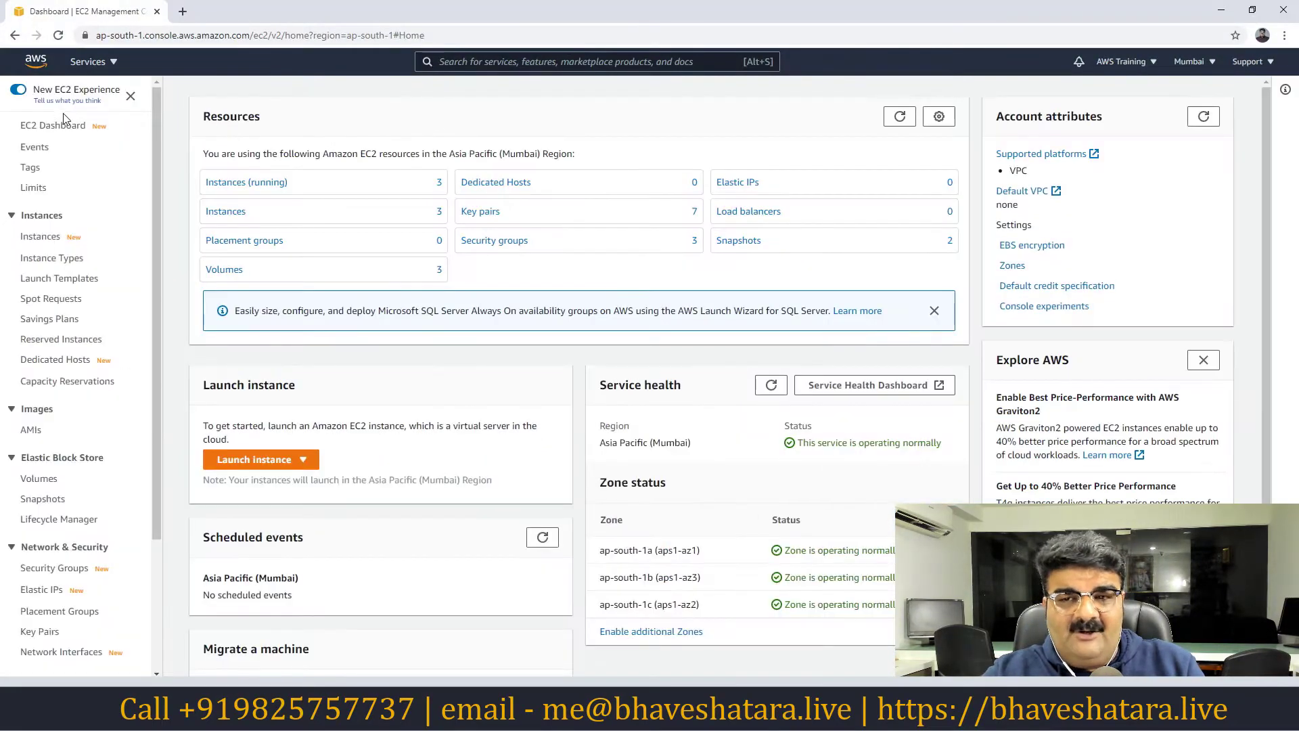
click(232, 215)
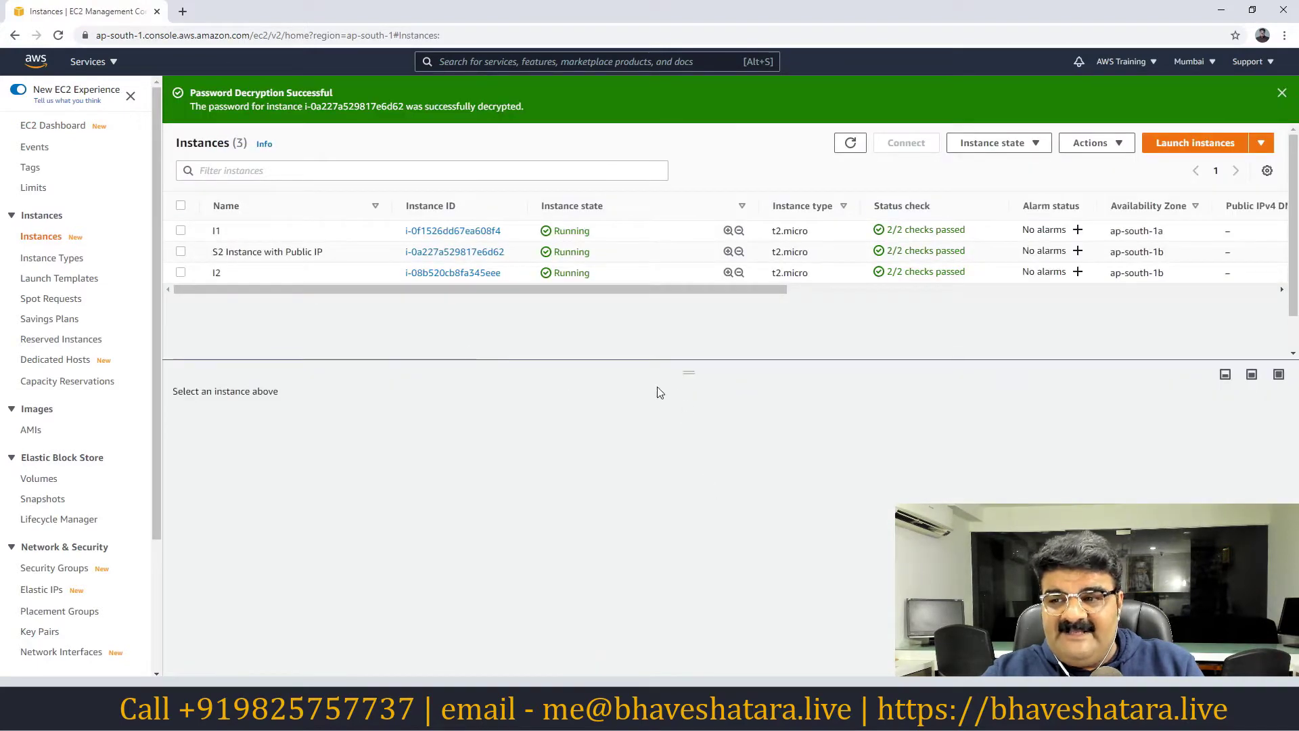
click(182, 255)
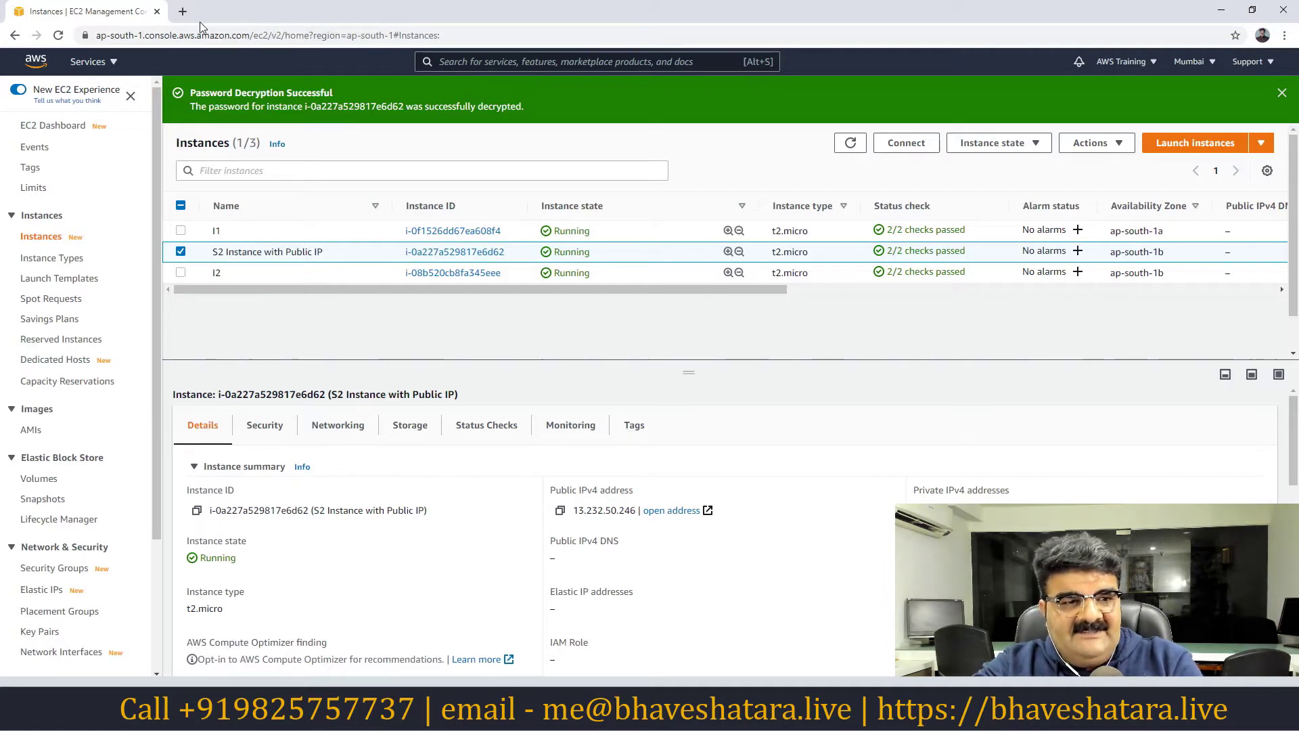
click(183, 12)
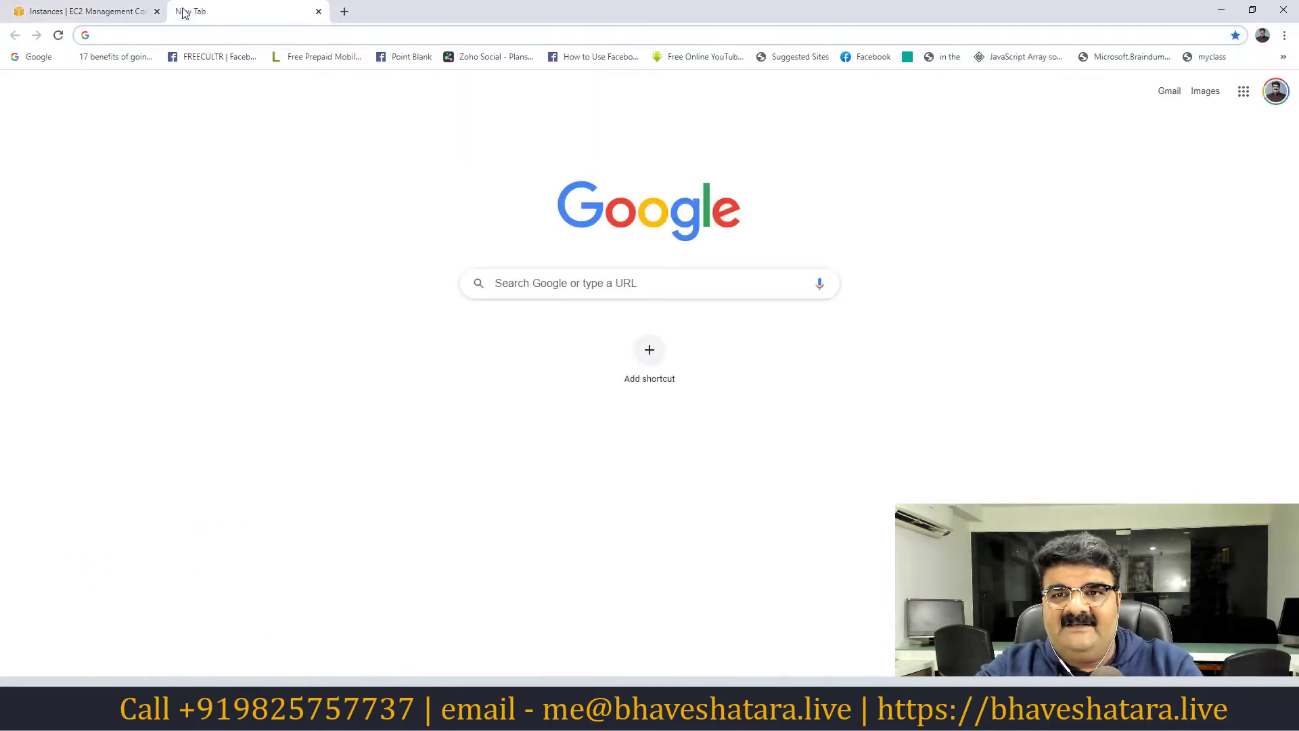
text(ch)
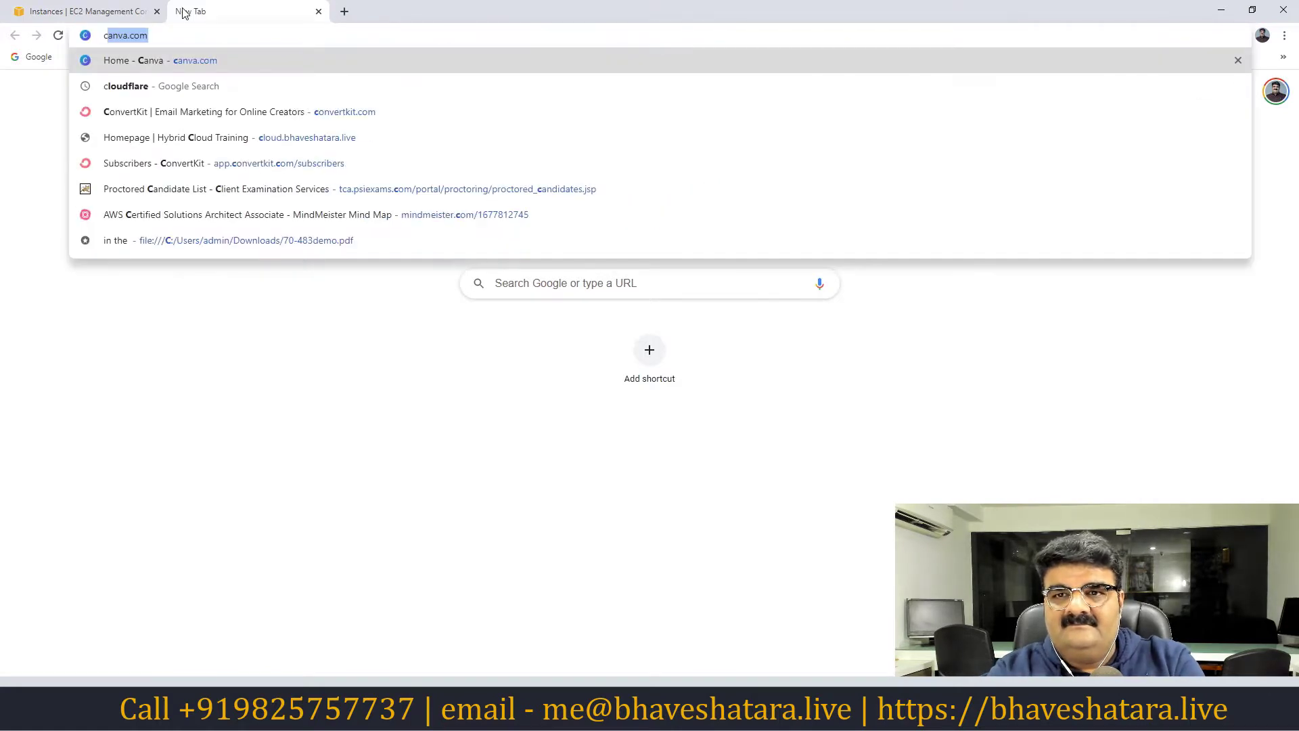
key(BackSpace)
key(BackSpace)
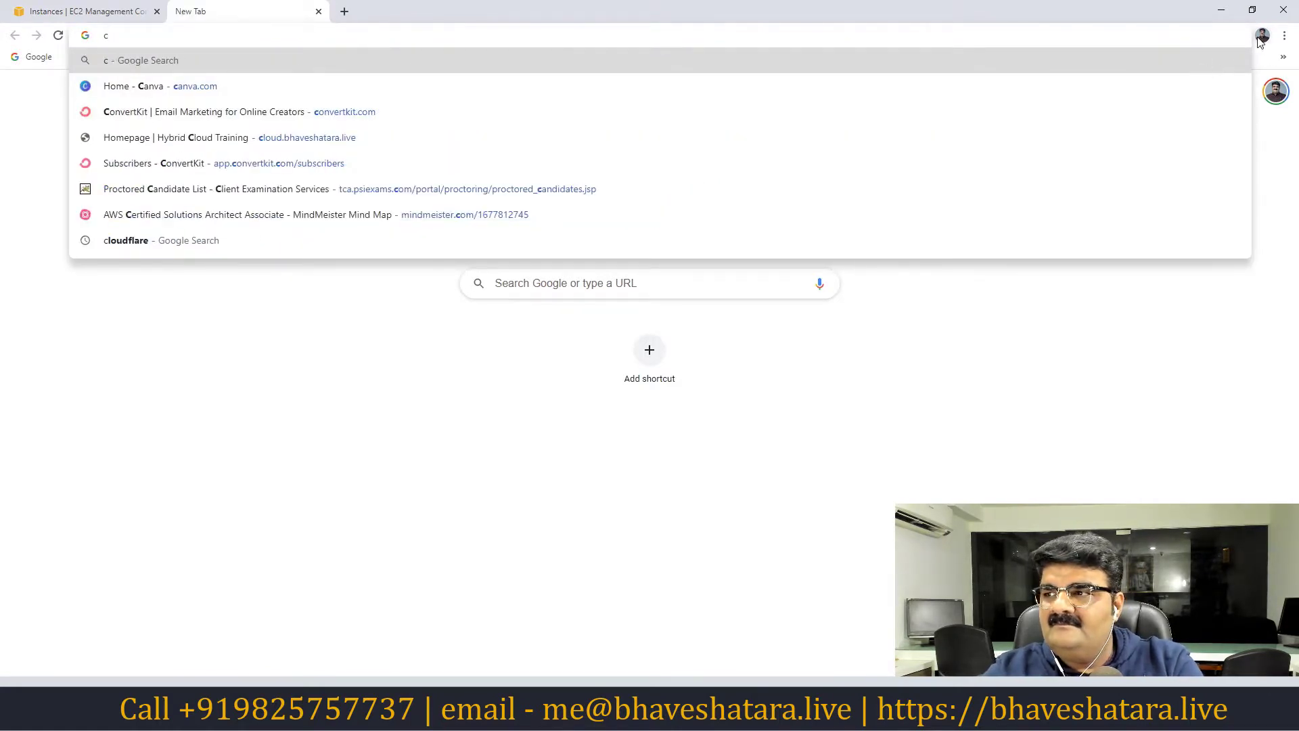
click(1187, 385)
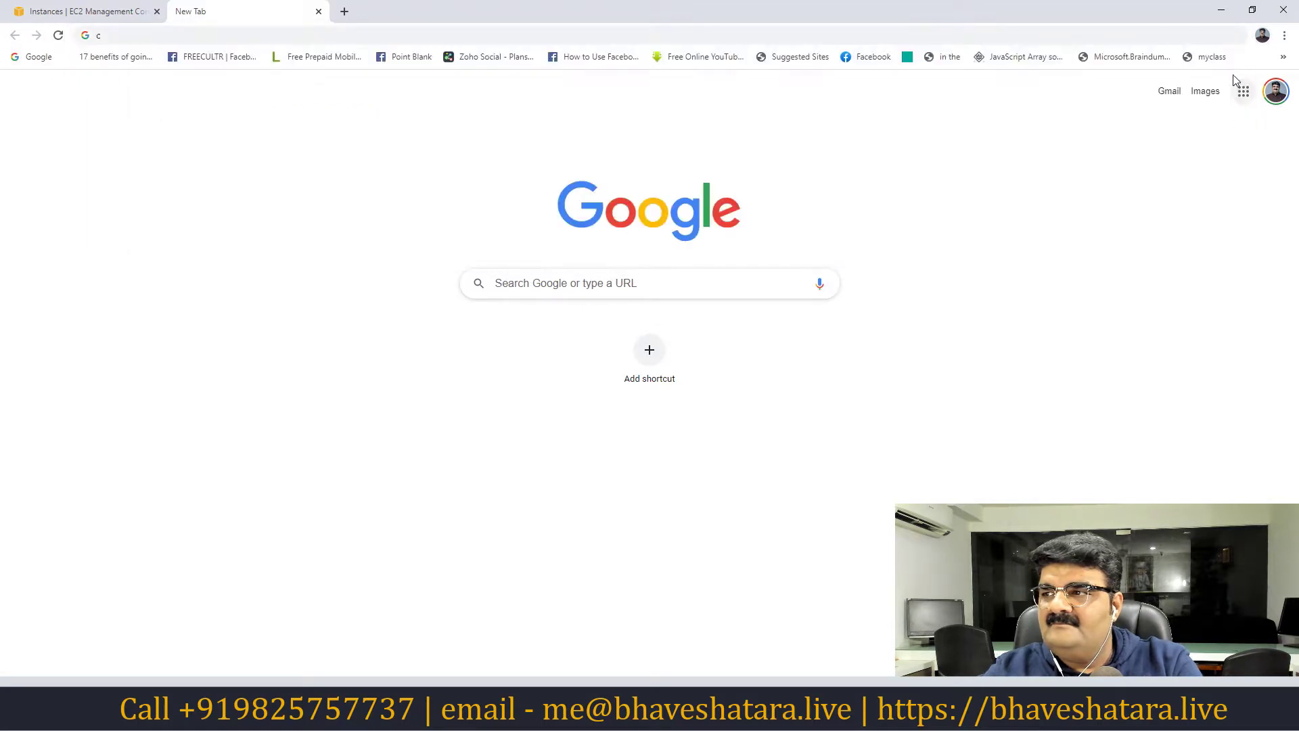
Reopen the group of four recently closed tabs from the browser history.
click(1284, 36)
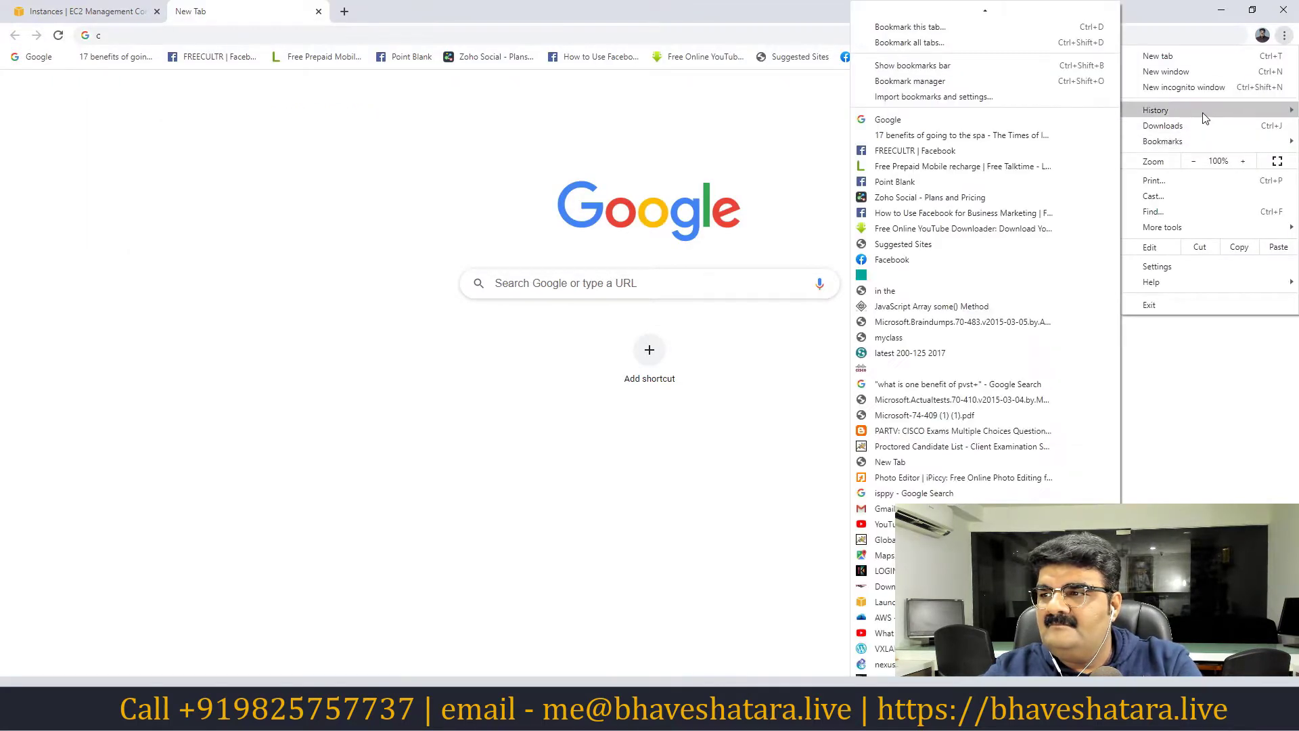
mouse_move(1200, 110)
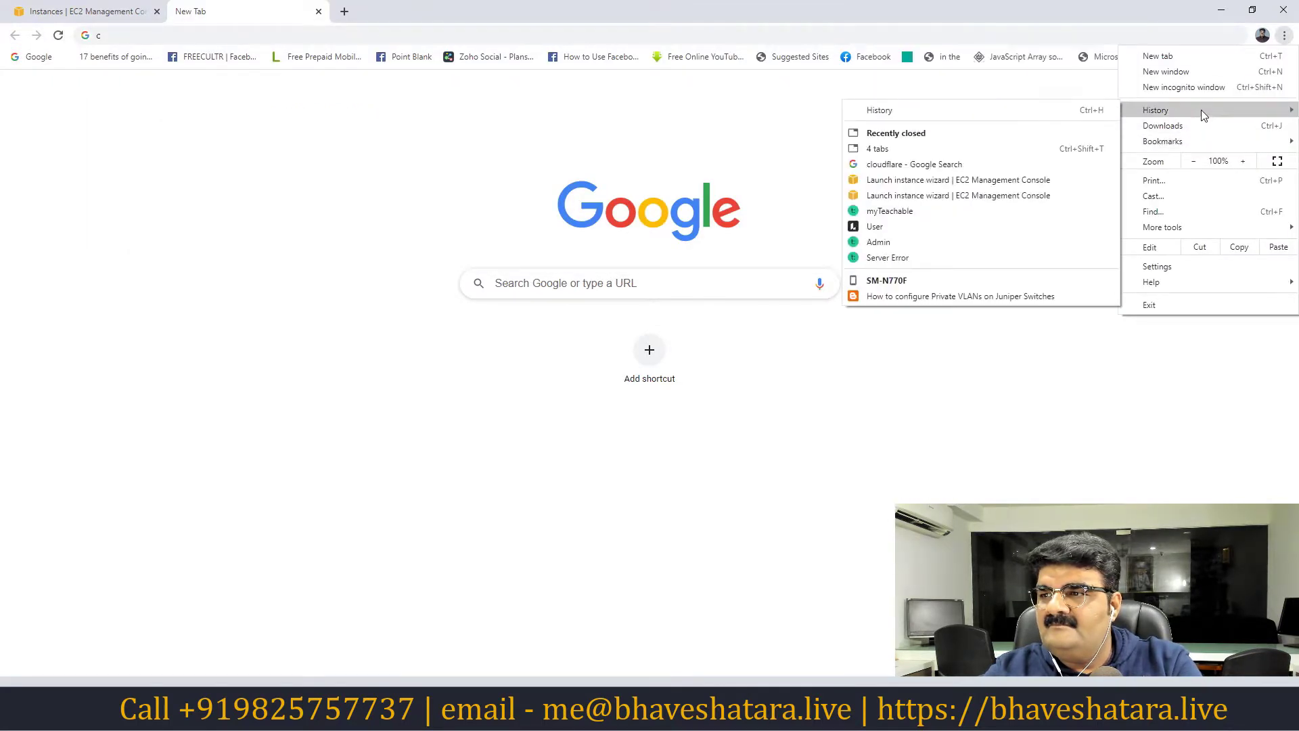
click(890, 144)
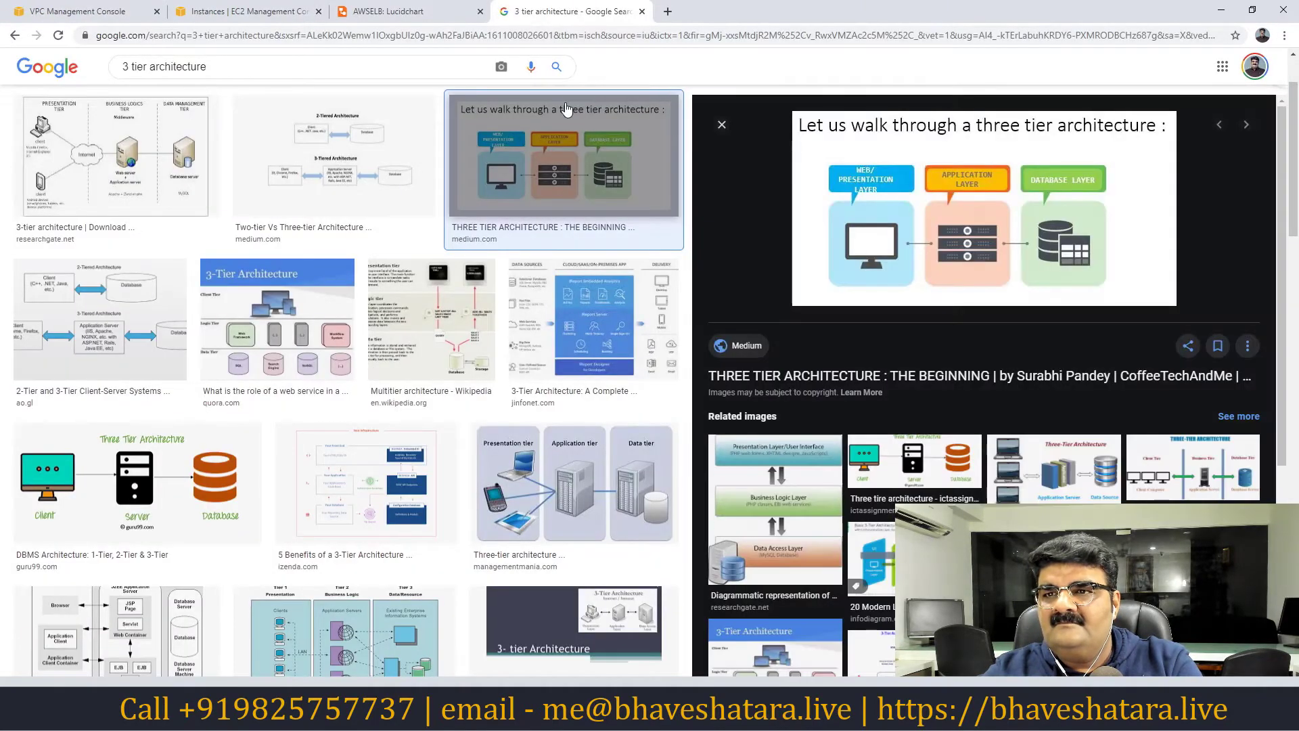
Close the "3 tier architecture" search tab and show the AWSELB Lucidchart diagram.
click(399, 12)
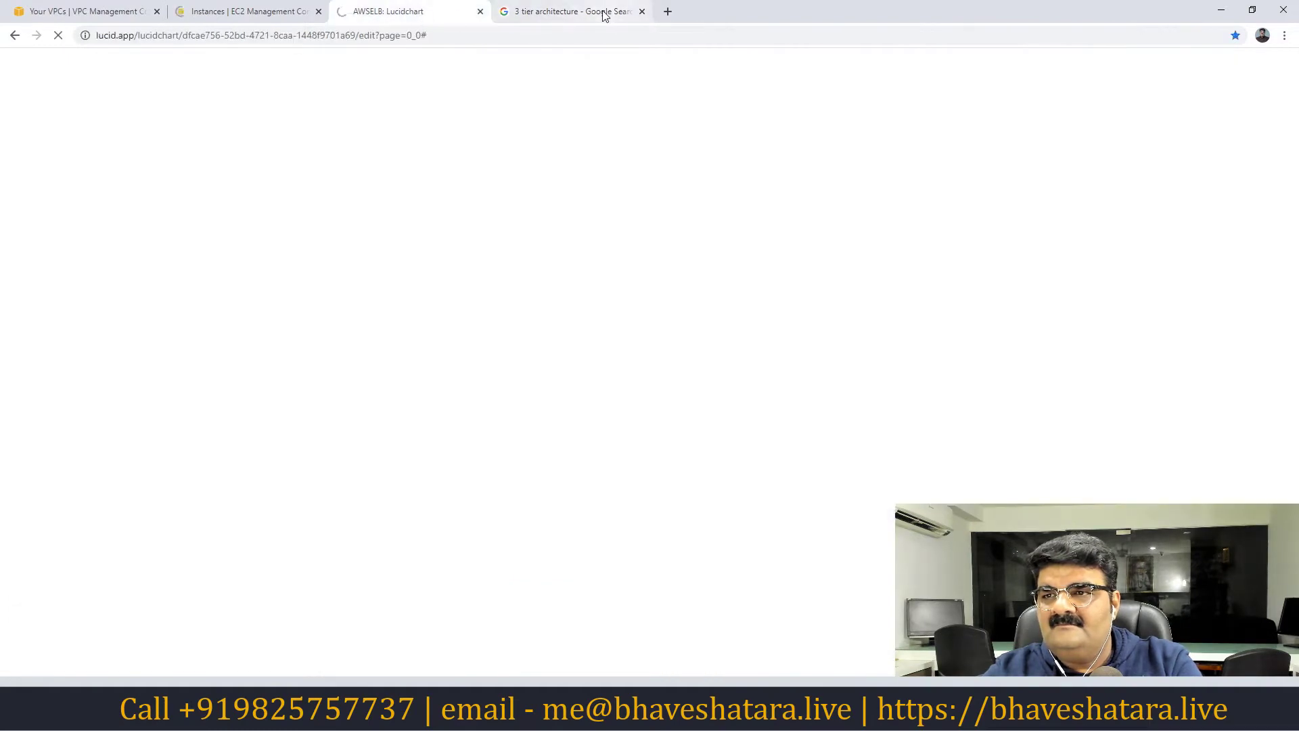
click(604, 15)
click(641, 12)
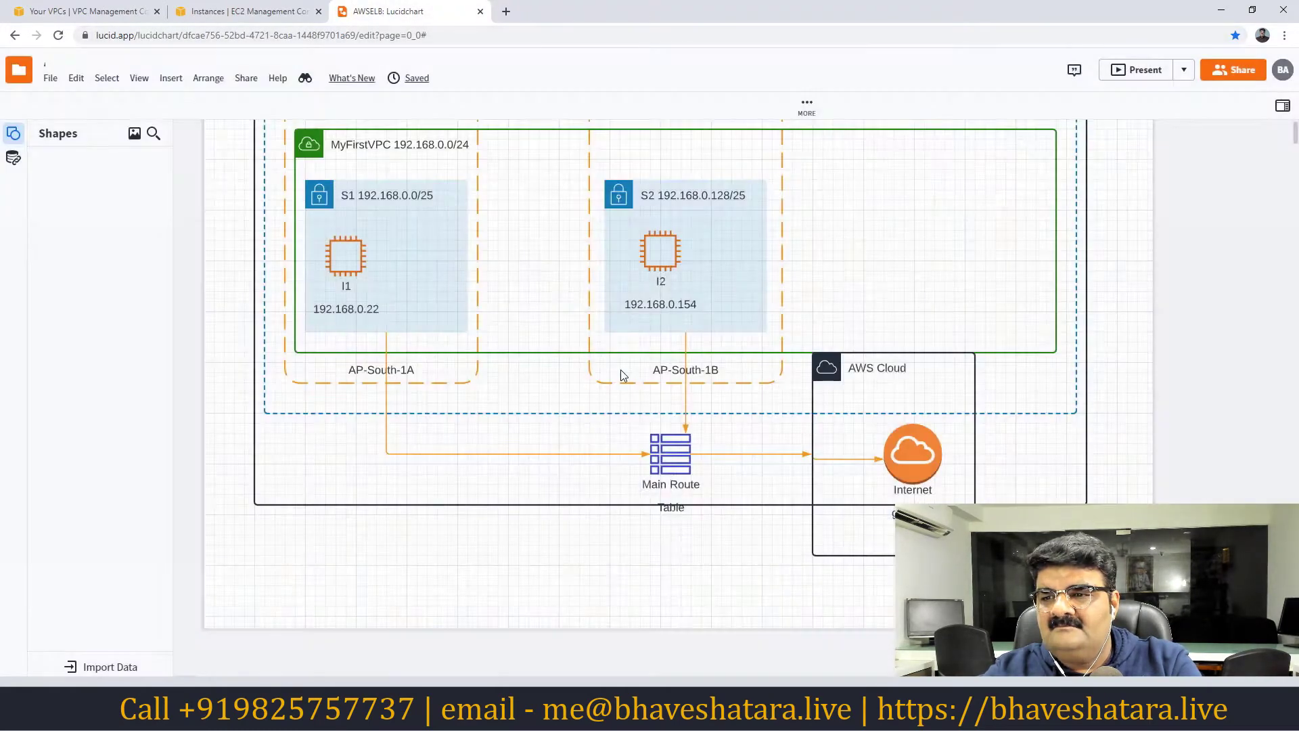
Dismiss the free-trial banner and delete the small AWS Cloud group box around the internet gateway in the diagram.
scroll(715, 429, up, 3)
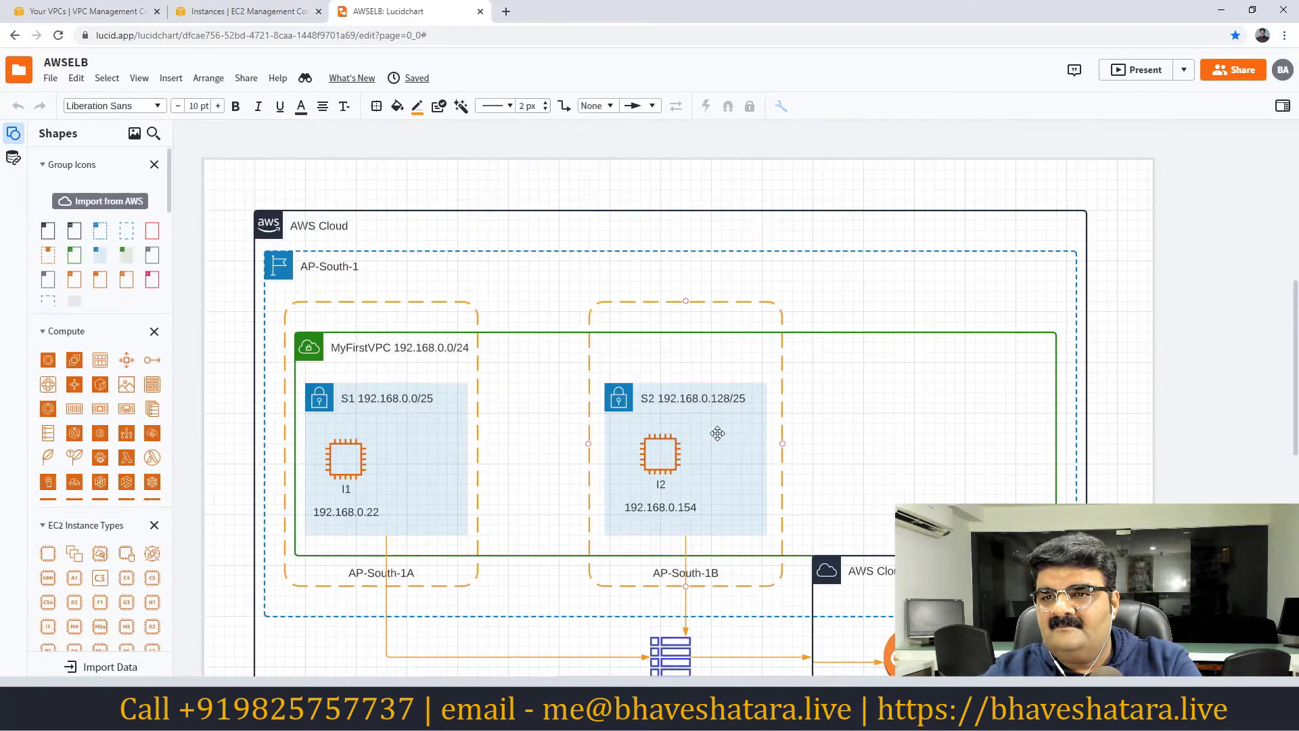
scroll(716, 432, down, 1)
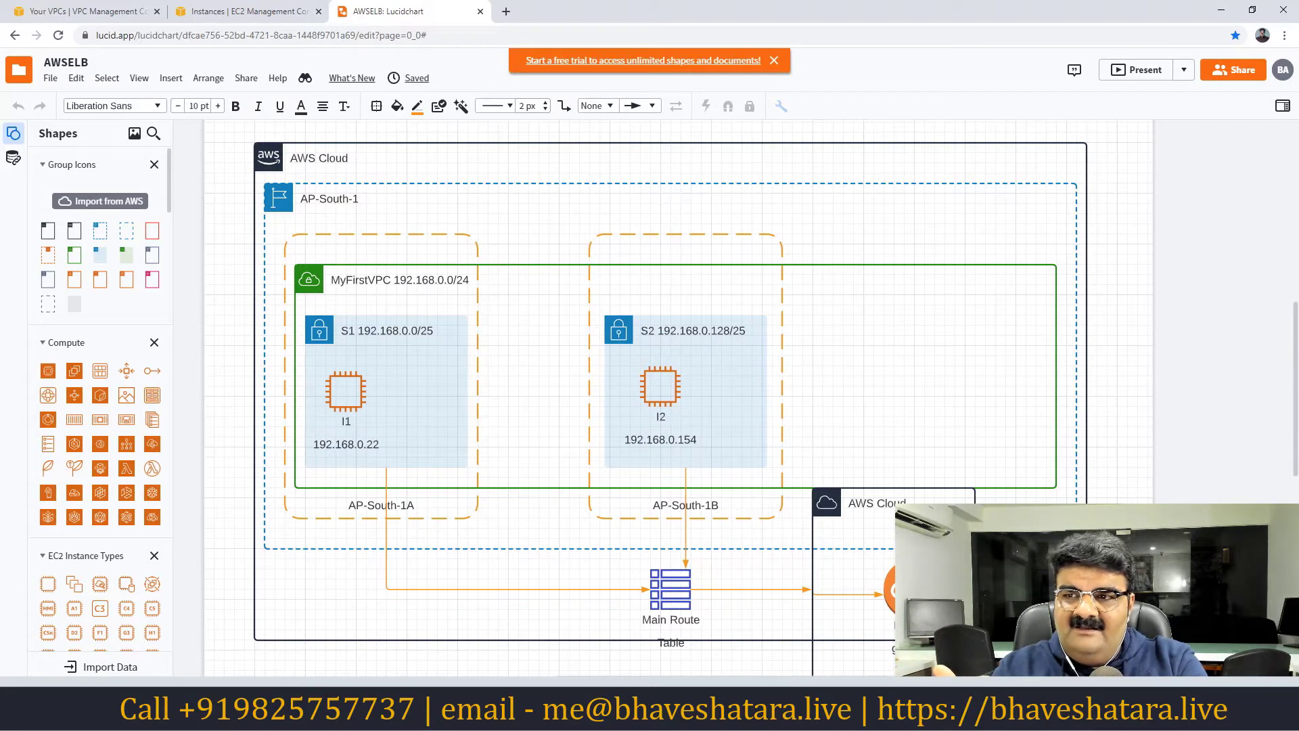
click(774, 61)
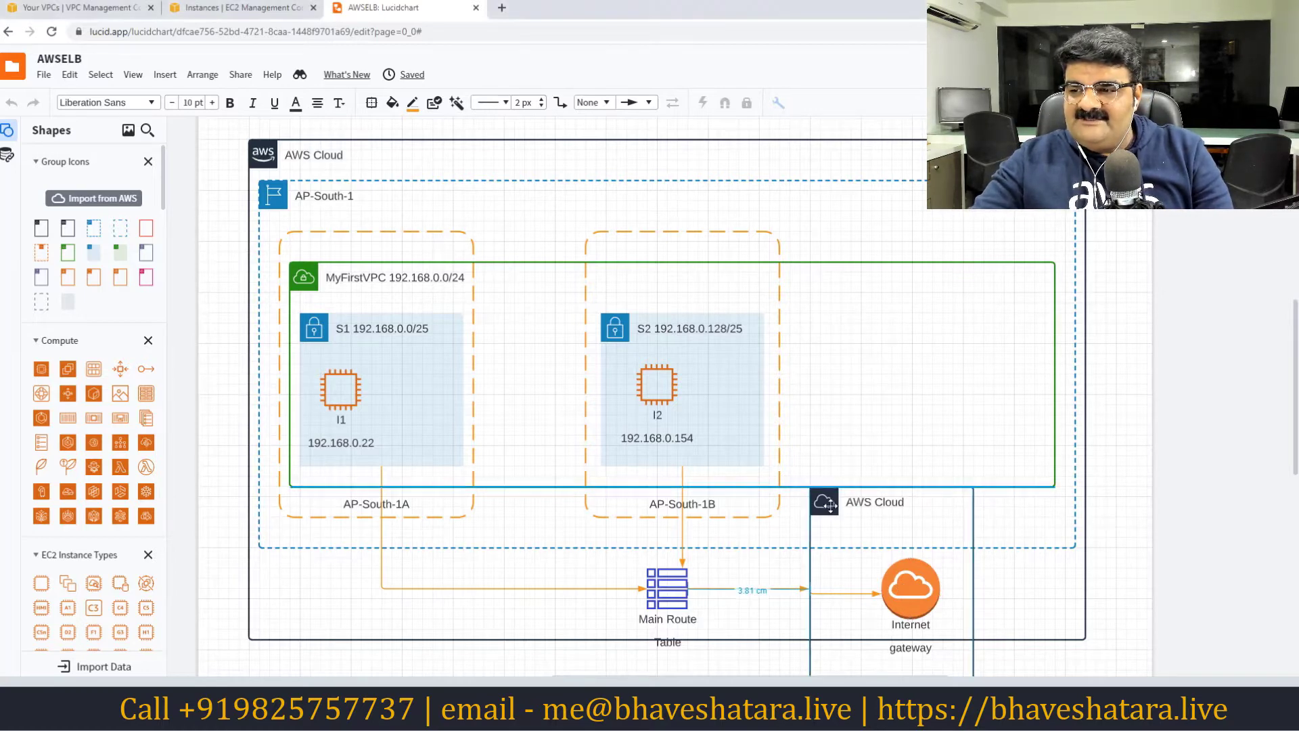
click(824, 502)
key(Delete)
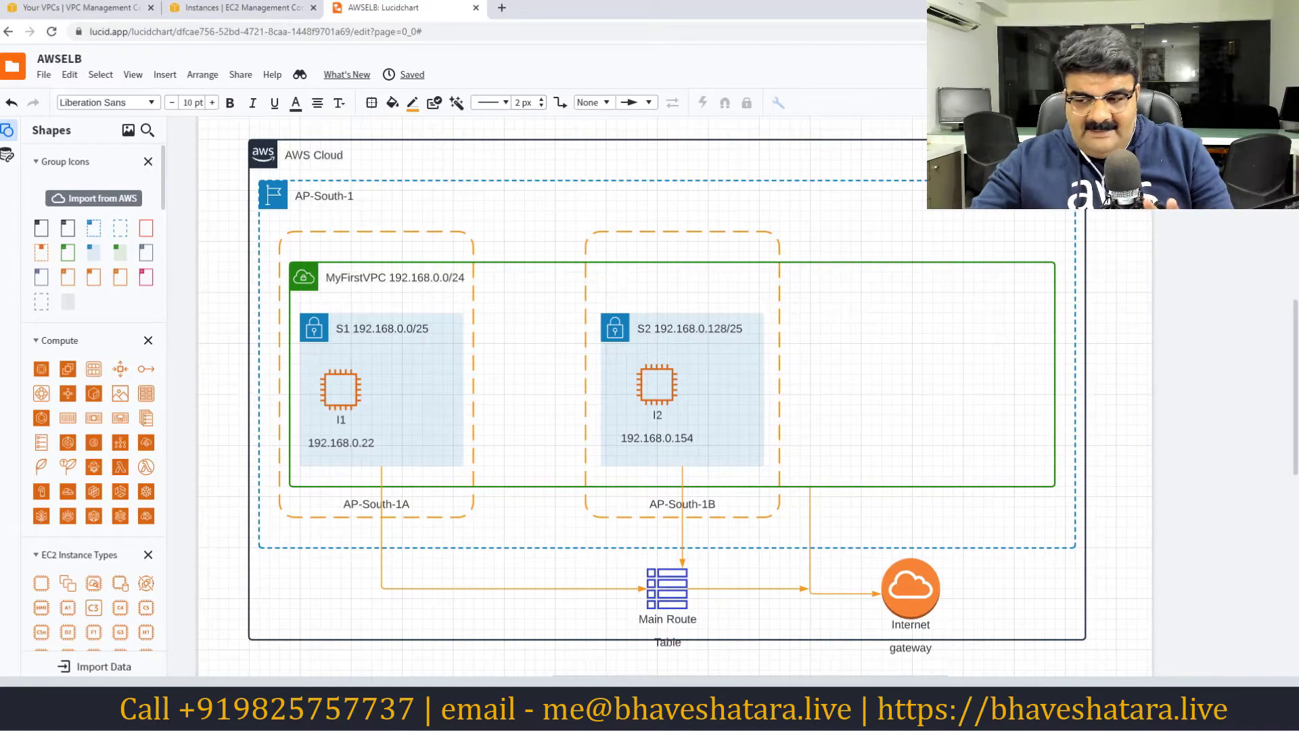
Switch to Microsoft Whiteboard to show the three tier architecture picture.
key(alt+Tab)
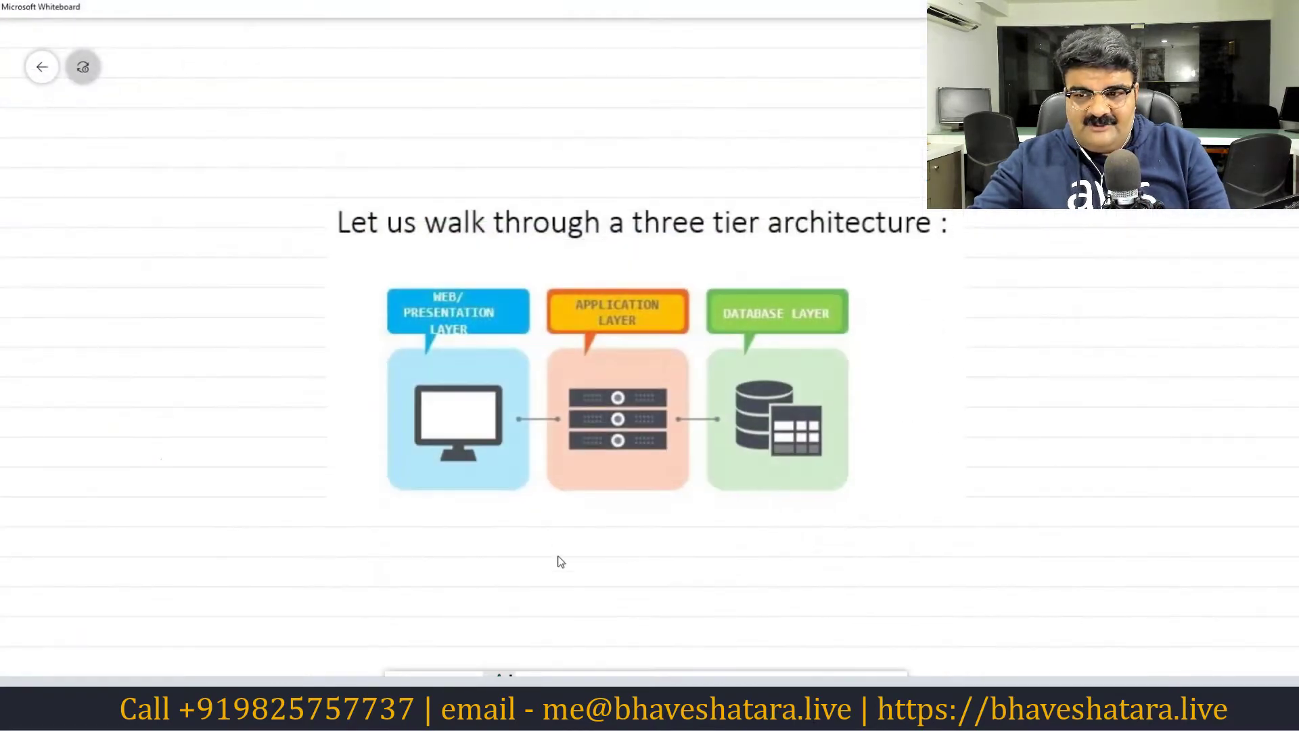
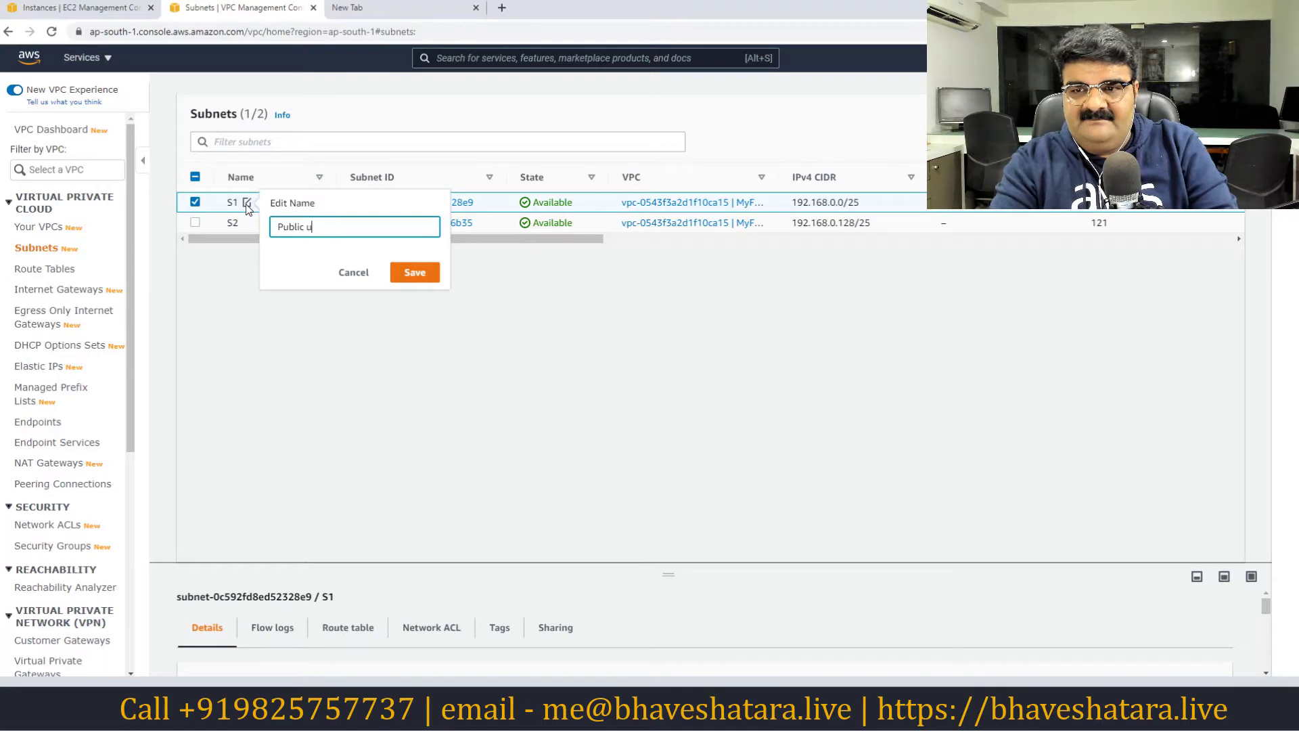
Rename subnet S1 to "Public Subnet" and subnet S2 to "Private Subnet".
key(BackSpace)
text(Subnet)
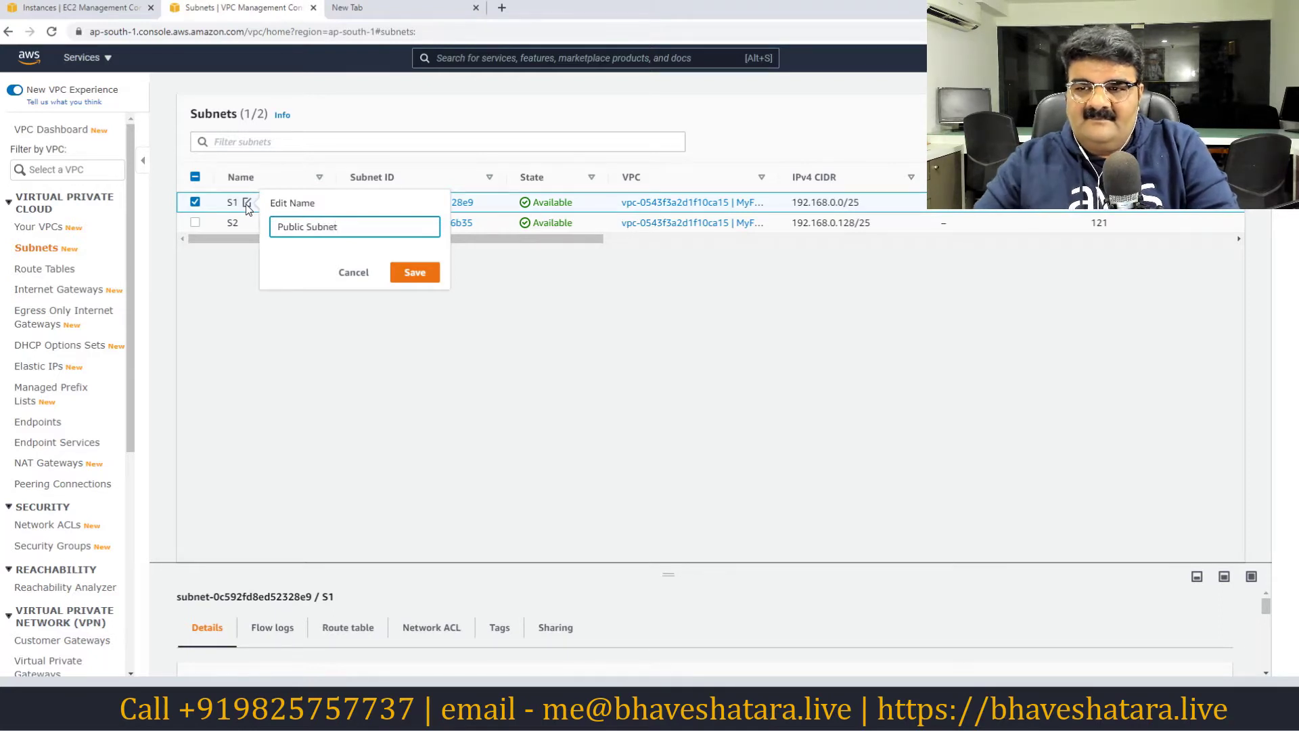
click(414, 270)
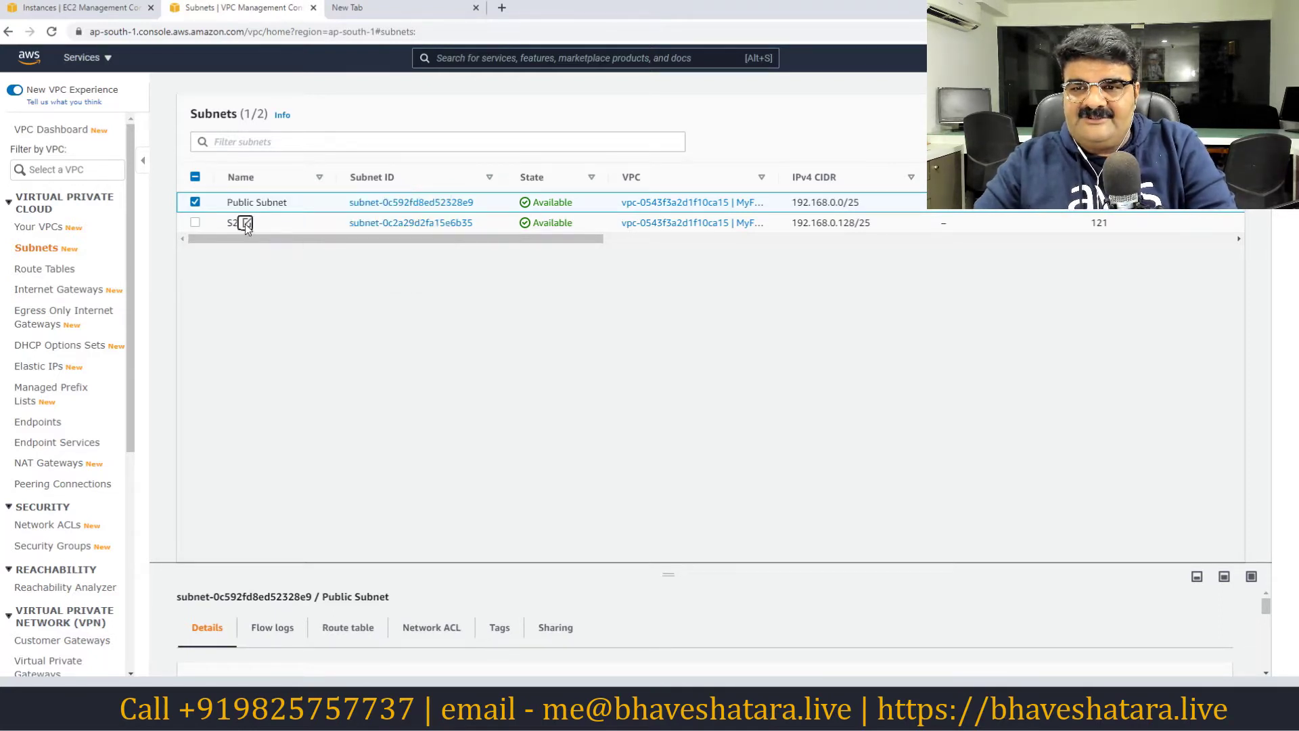
click(245, 223)
text(Pri)
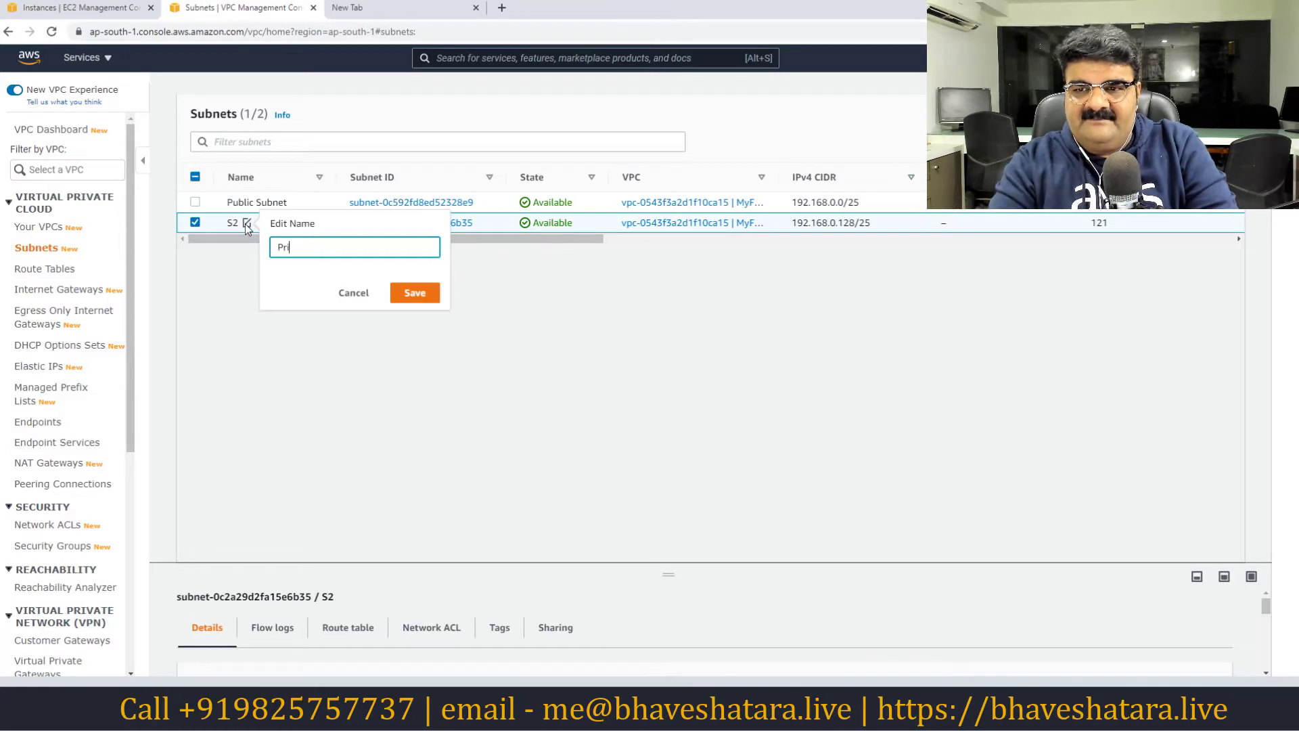
text(vate Subnet)
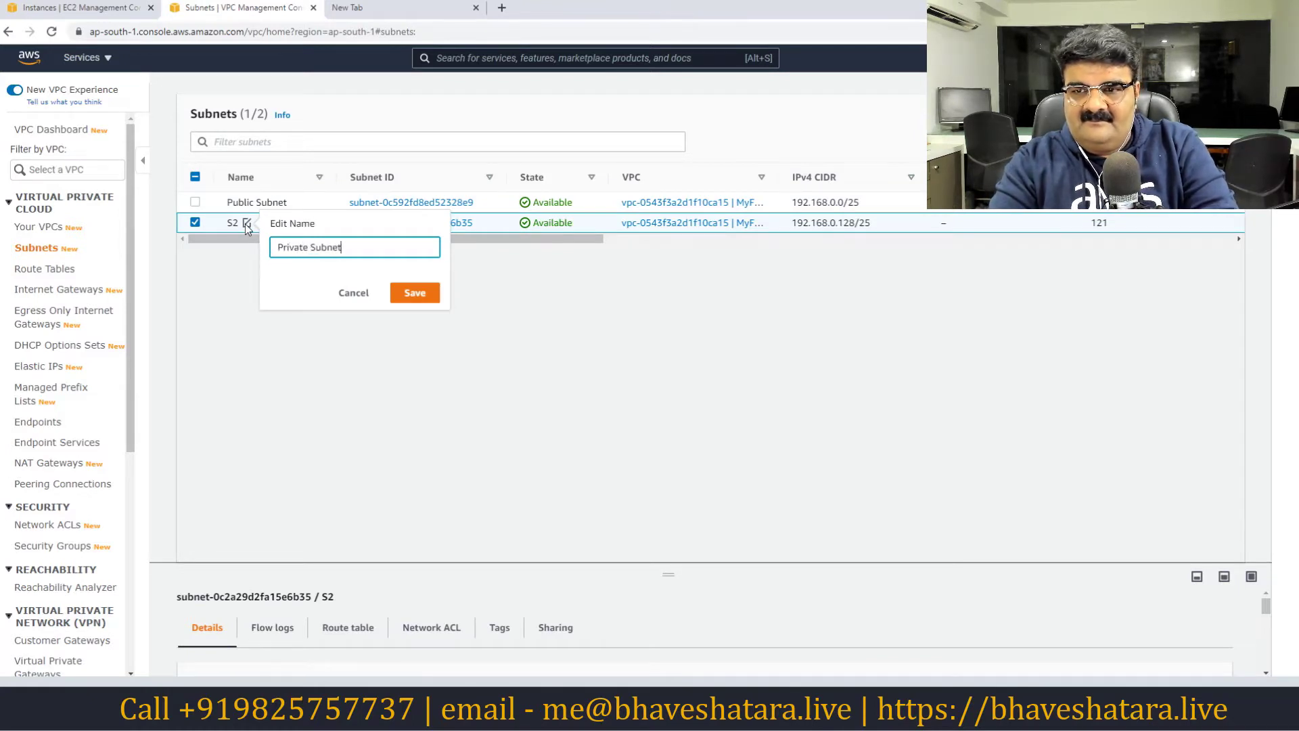
click(416, 293)
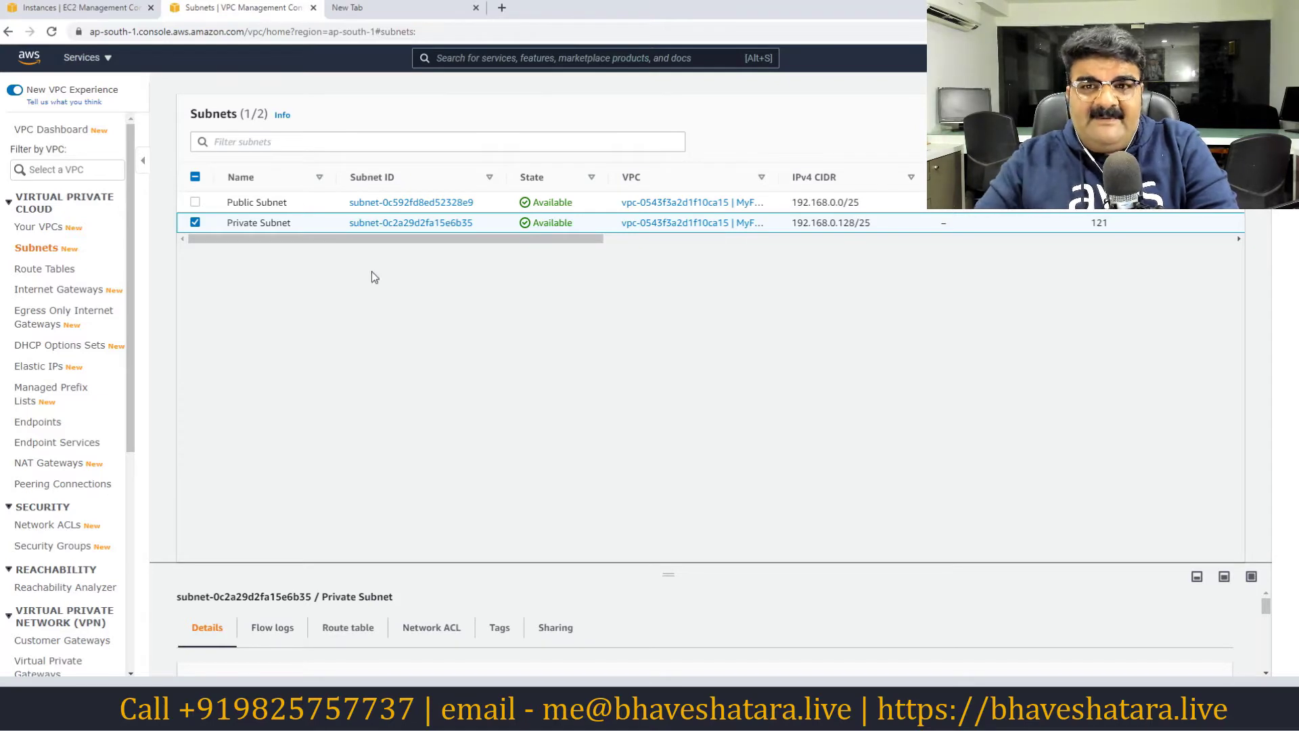
Review the EC2 instances list and both open remote desktop sessions, and return to the VPC subnets list.
click(105, 9)
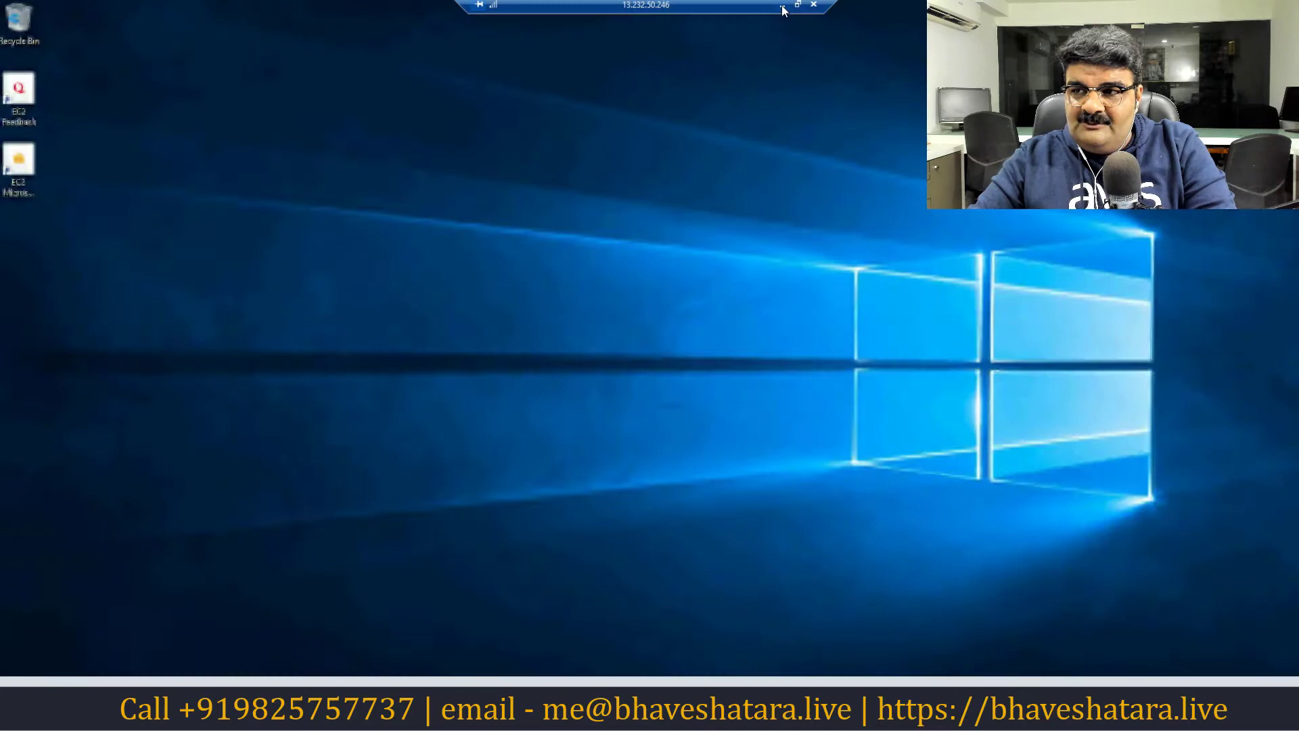
click(783, 6)
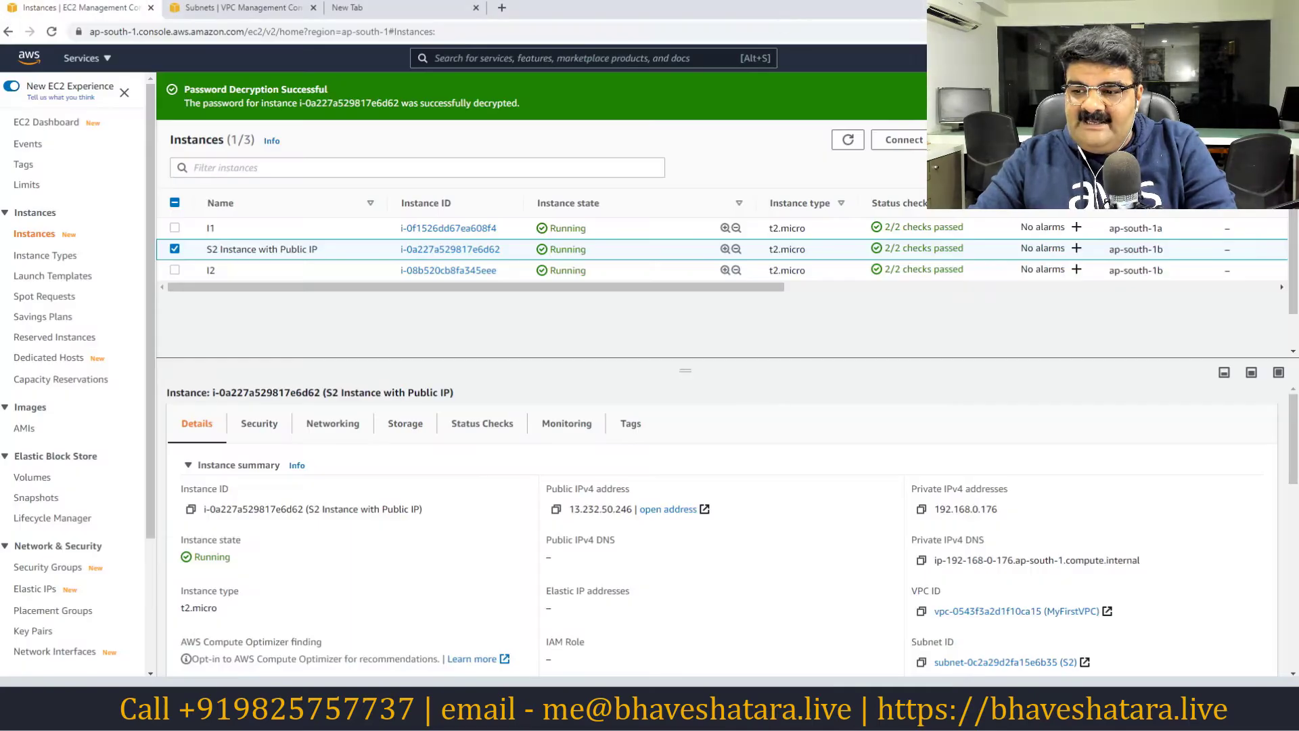
key(alt+Tab)
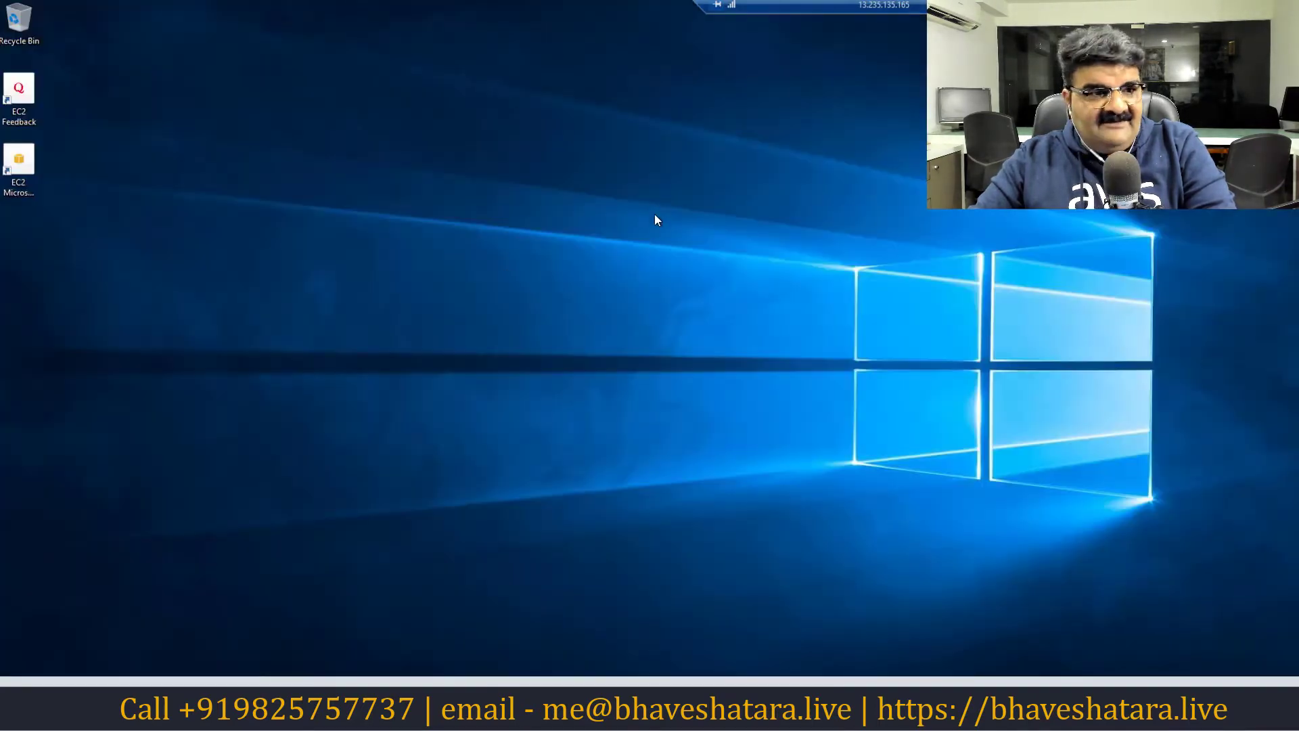
key(alt+Tab)
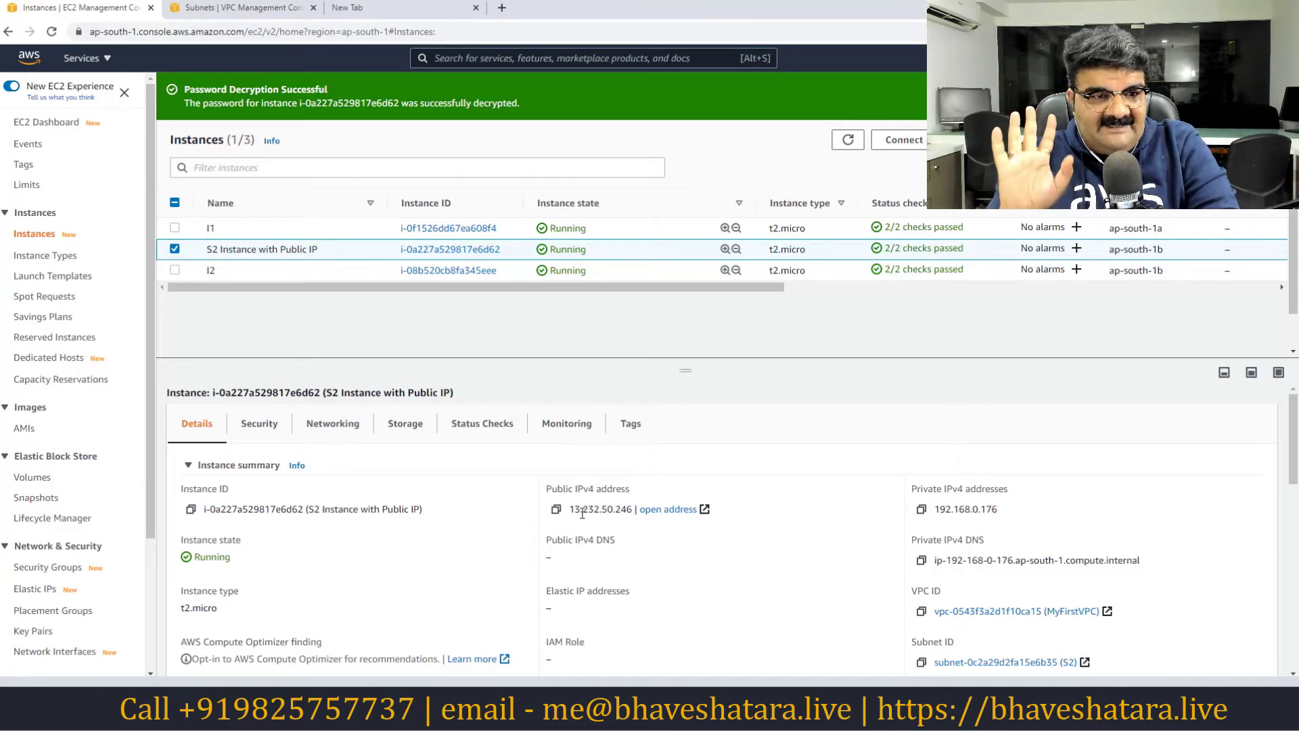
click(237, 8)
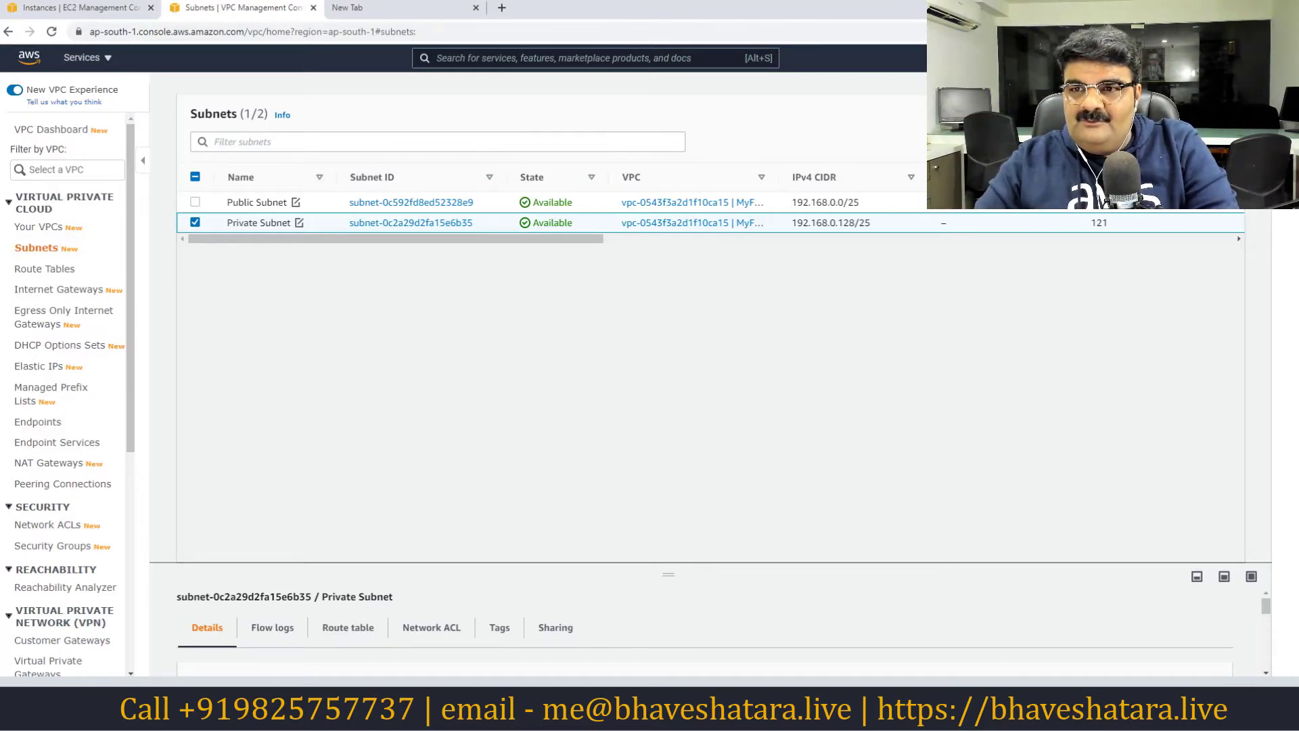
Switch to the AWSELB Lucidchart diagram and delete the connector from Main Route Table to the internet gateway line.
key(alt+Tab)
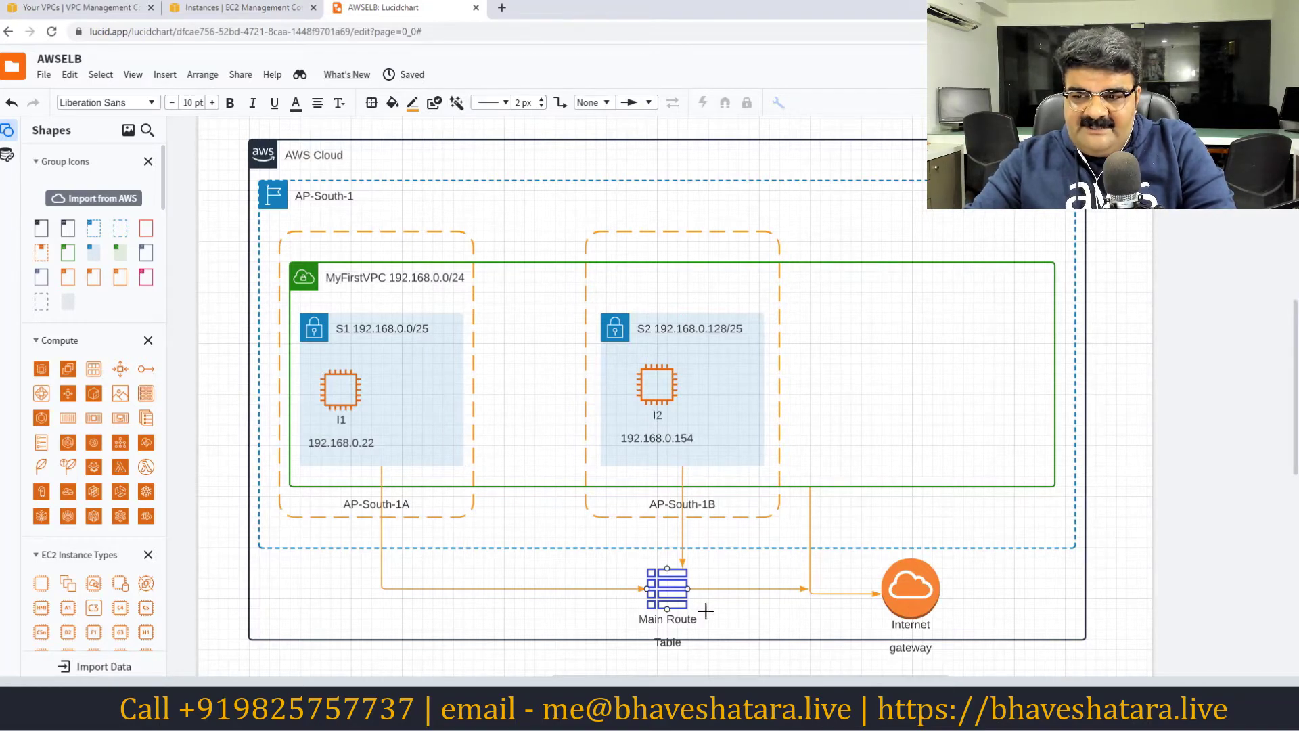
click(690, 588)
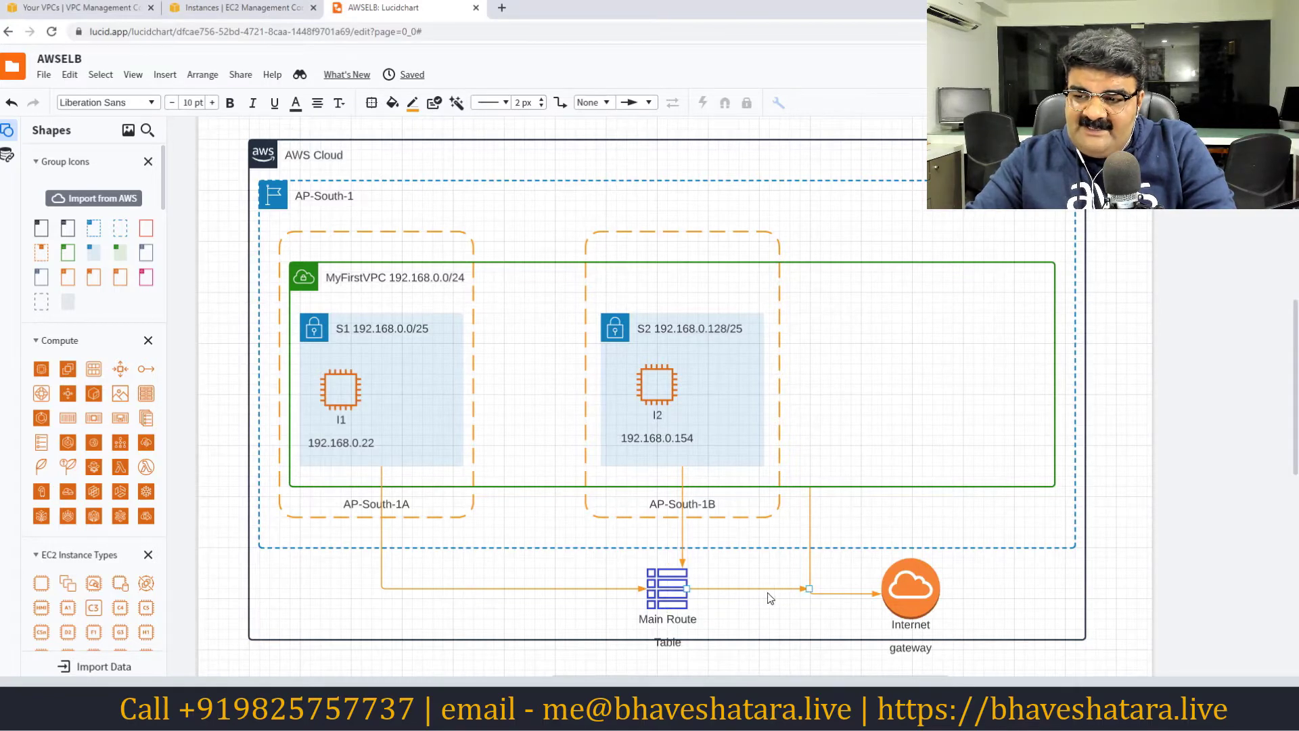
click(903, 596)
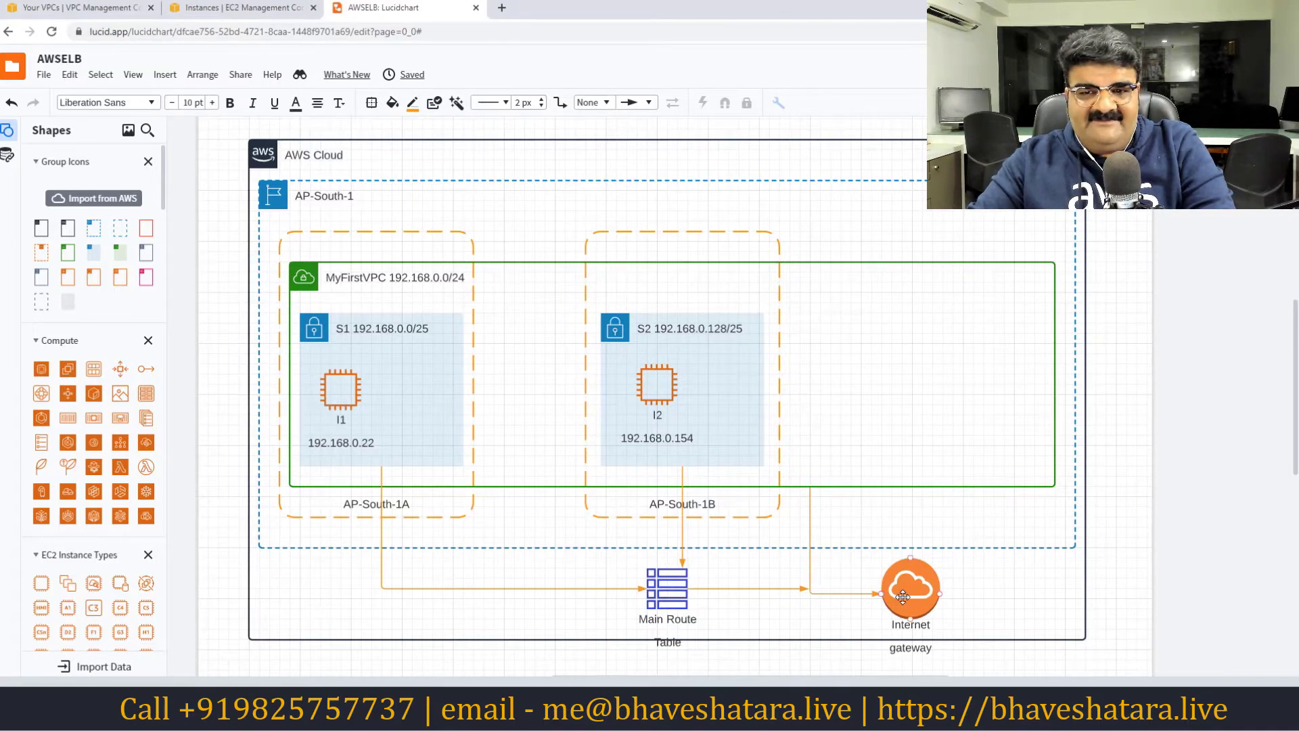
click(773, 593)
click(771, 588)
key(Delete)
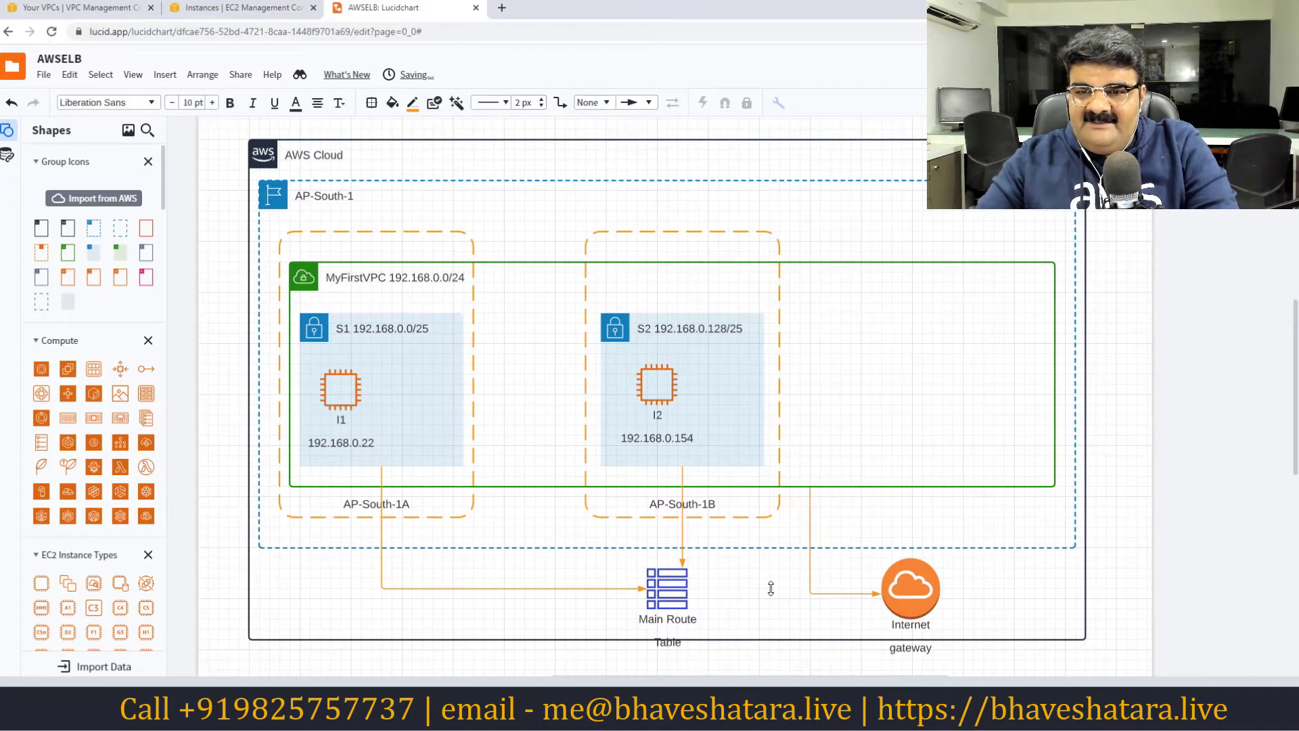
mouse_move(150, 370)
drag(154, 371, 748, 586)
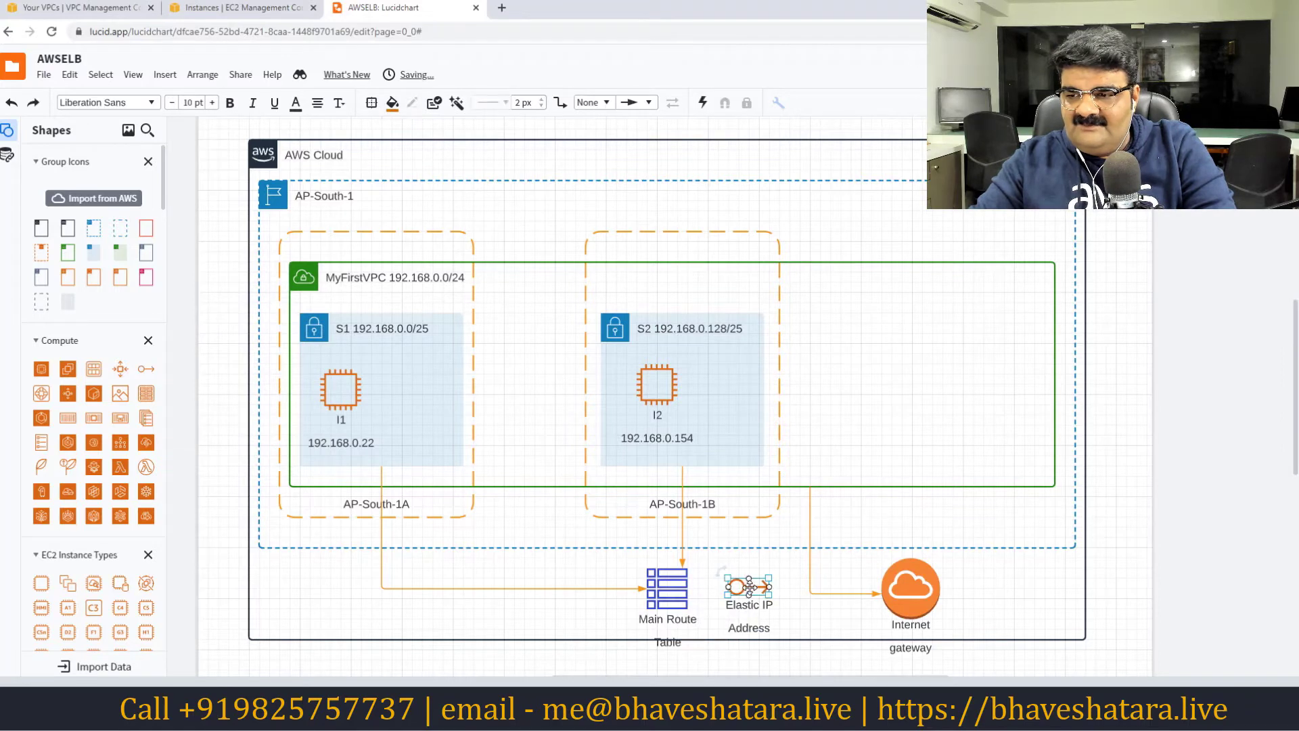
key(Delete)
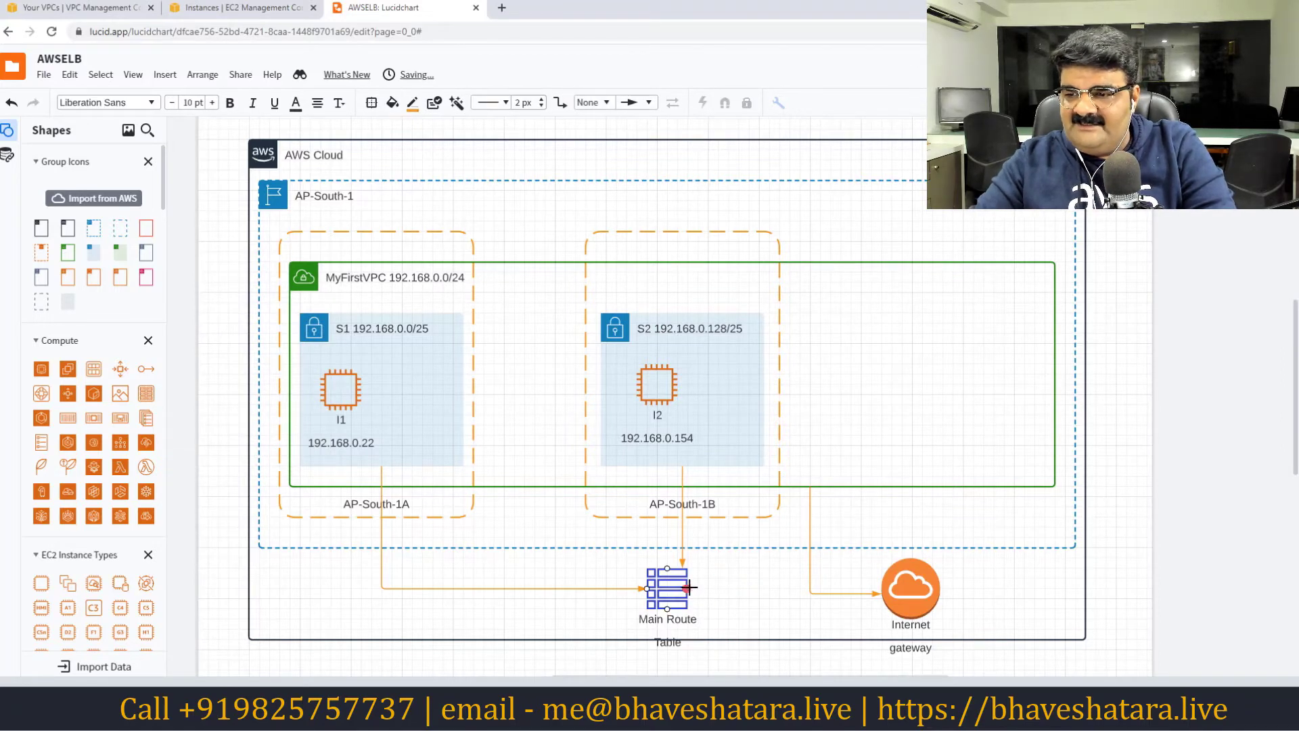
Redraw the connector from Main Route Table to the line running from the VPC to the internet gateway, and delete it again.
drag(688, 588, 809, 589)
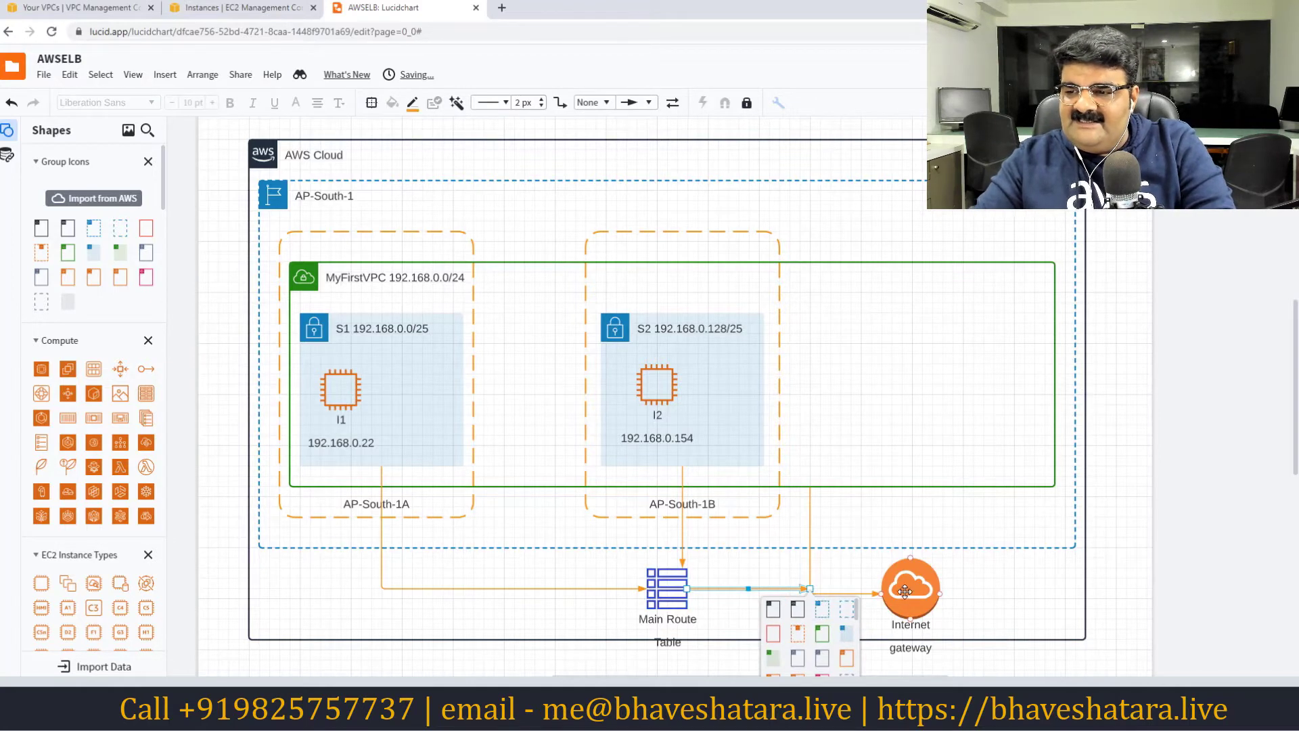
click(967, 609)
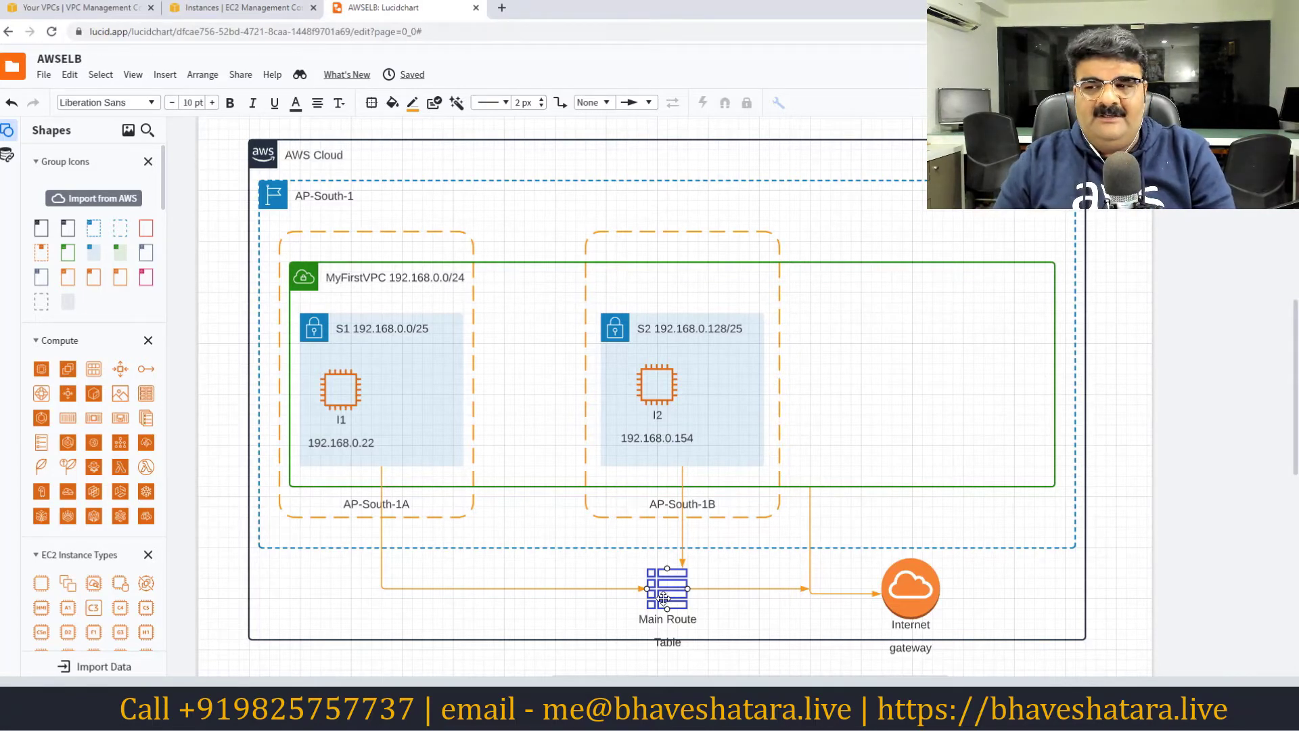
click(732, 589)
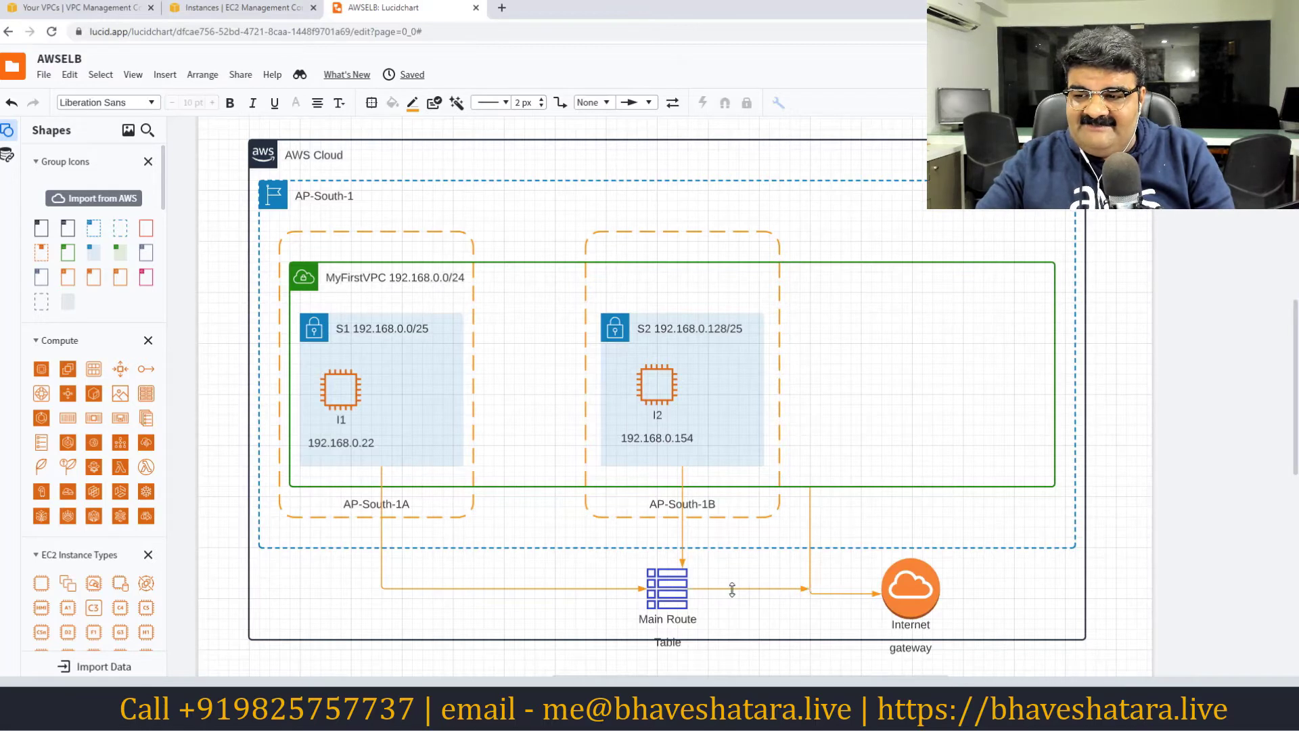
key(Delete)
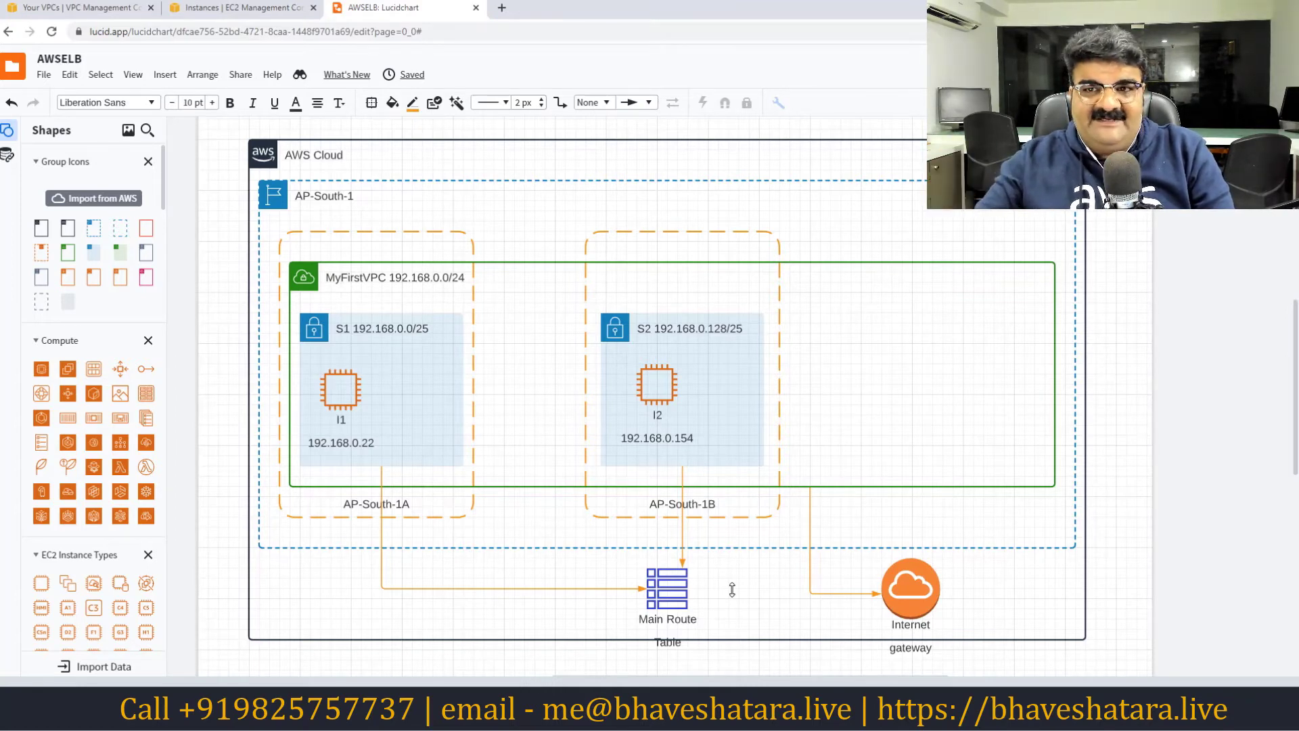
Remove the 0.0.0.0/0 internet gateway route from MyFirstVPC's main route table in the AWS console and save the routes.
click(70, 10)
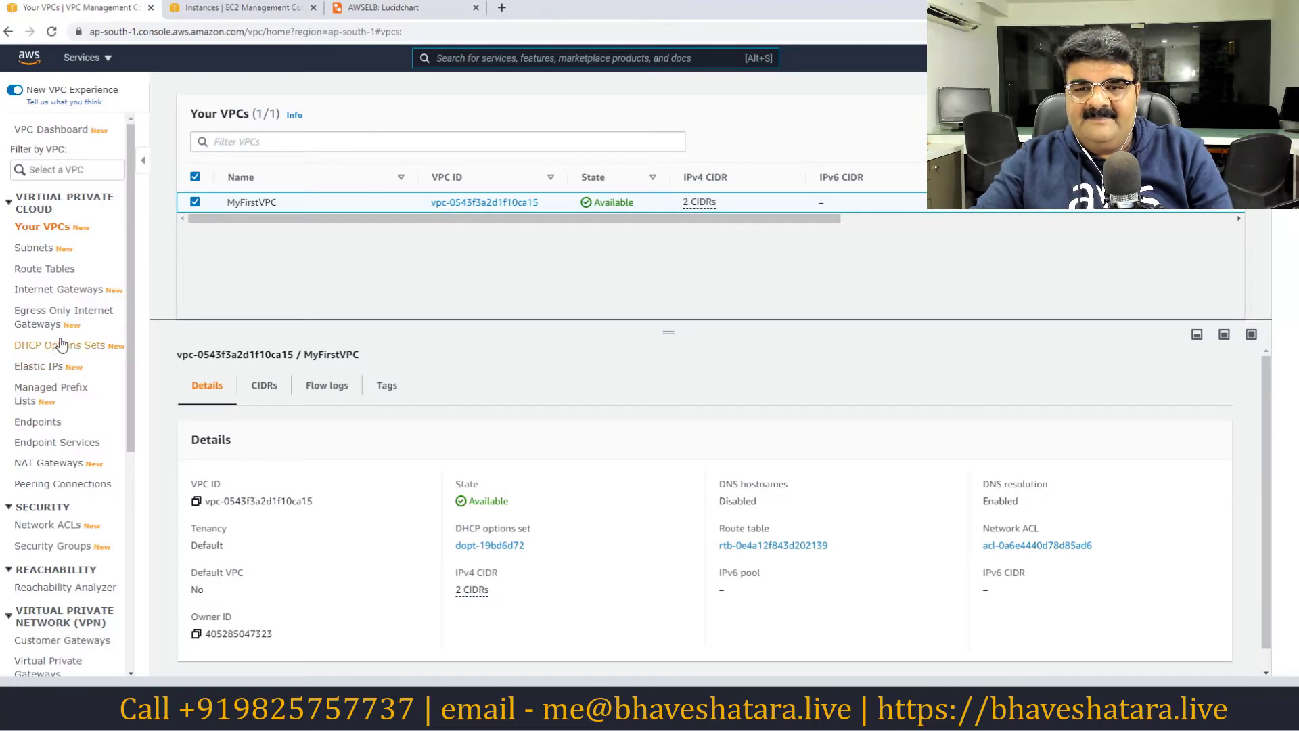
click(51, 274)
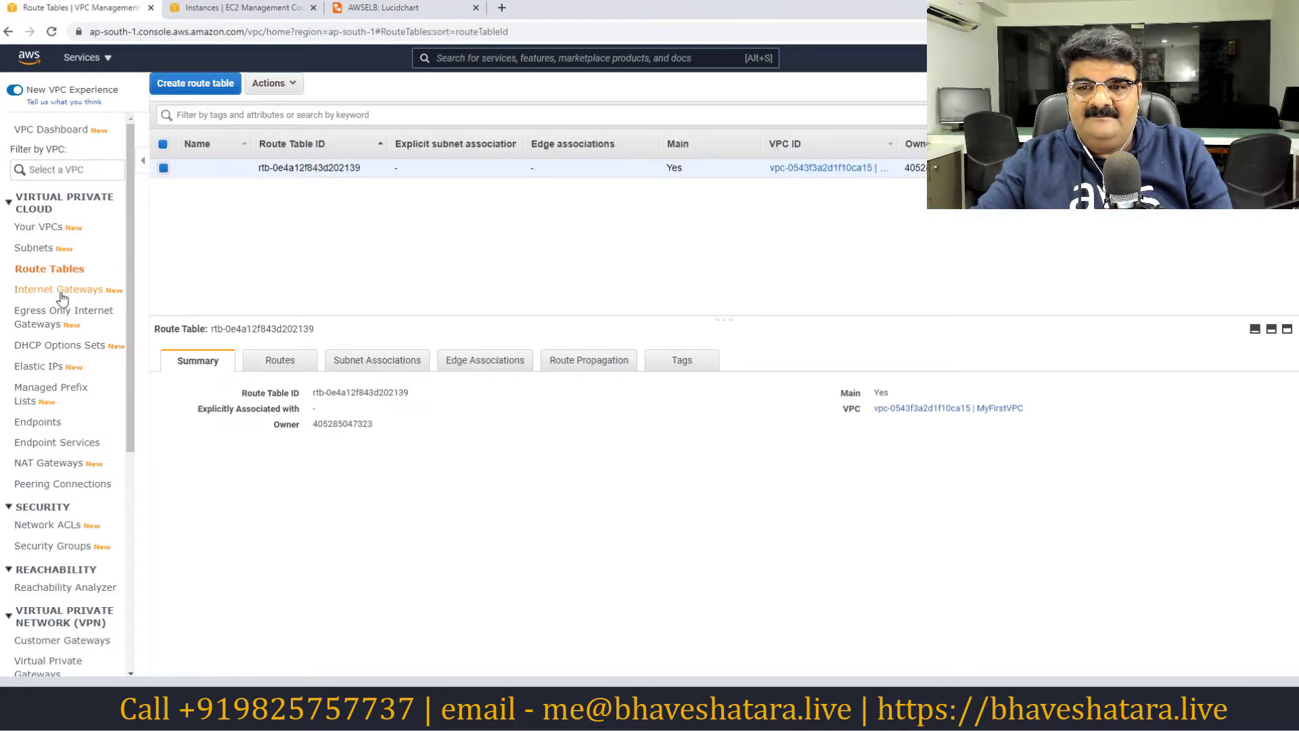
click(288, 363)
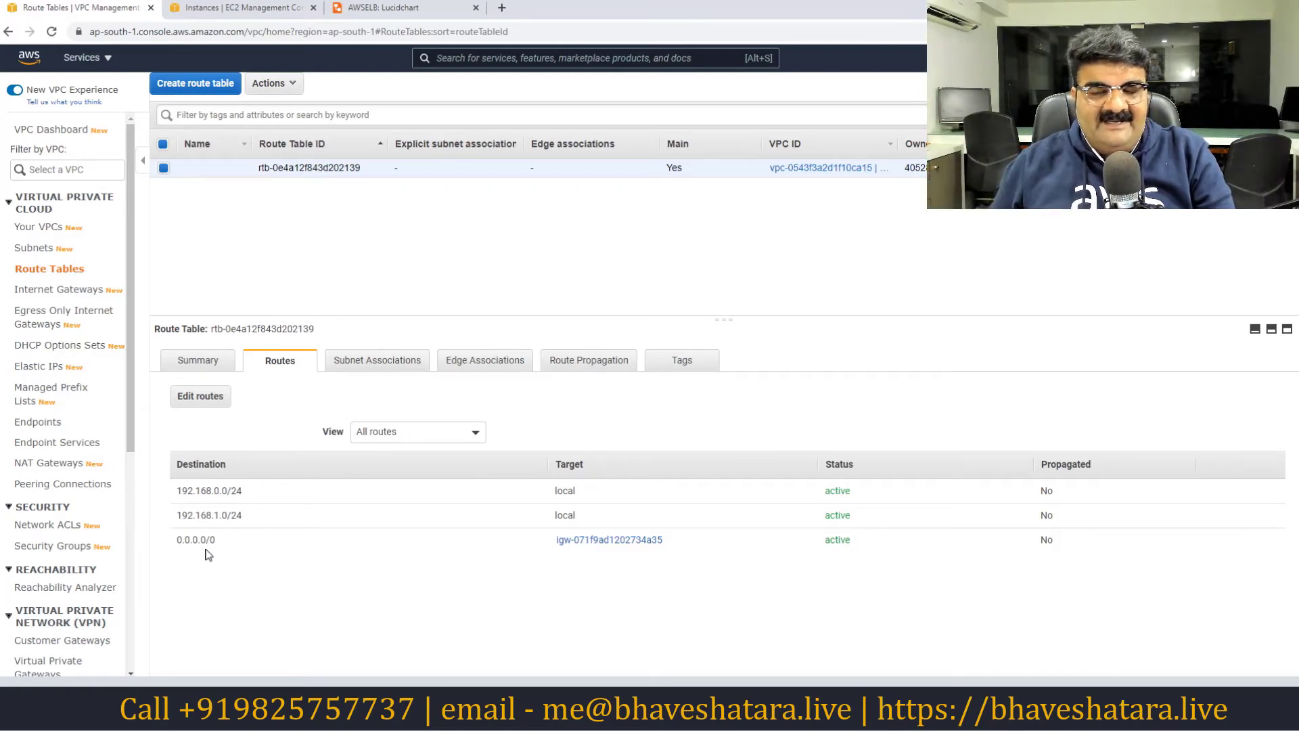
click(199, 398)
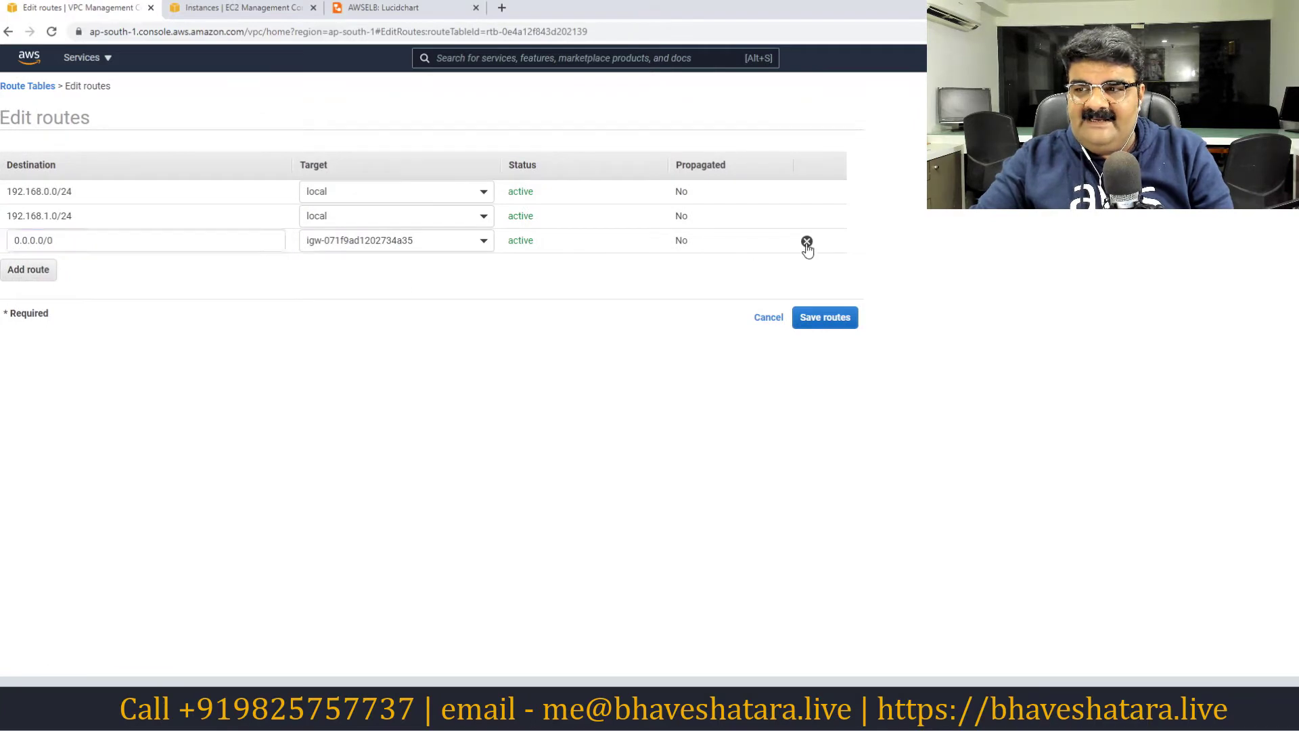
click(806, 241)
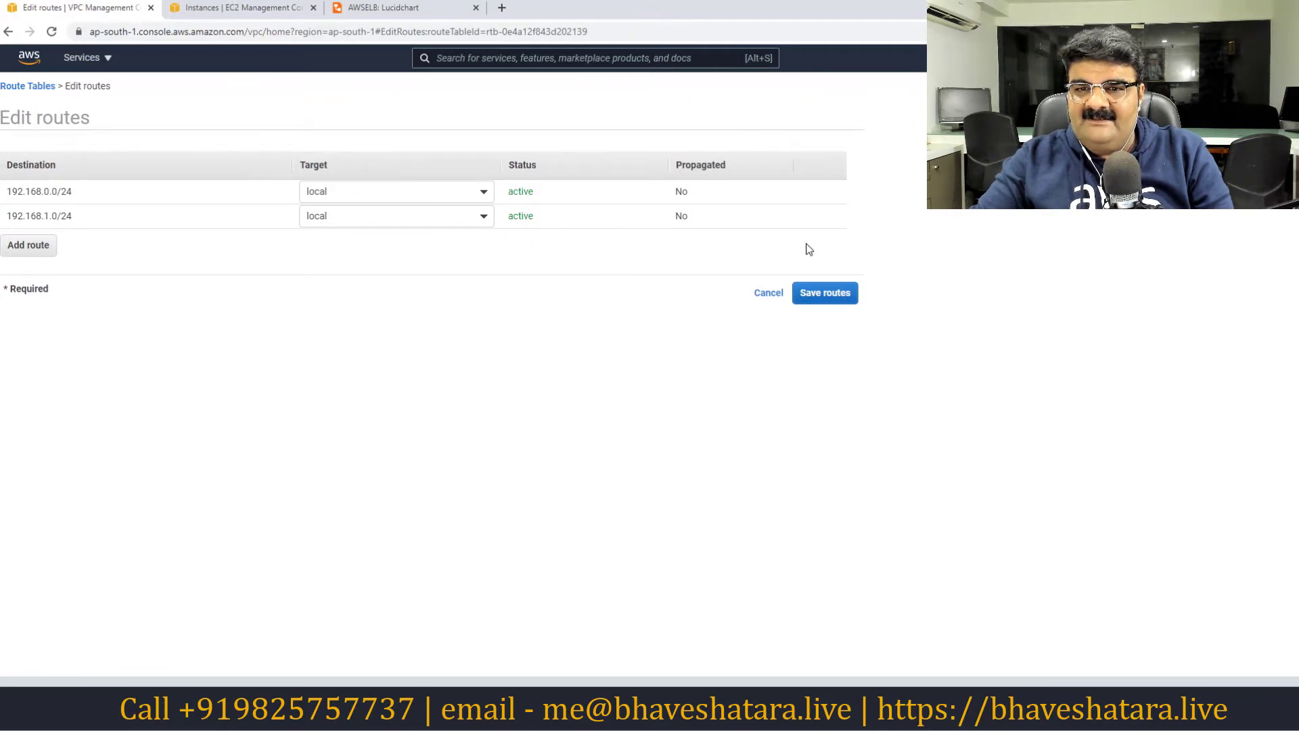
click(821, 299)
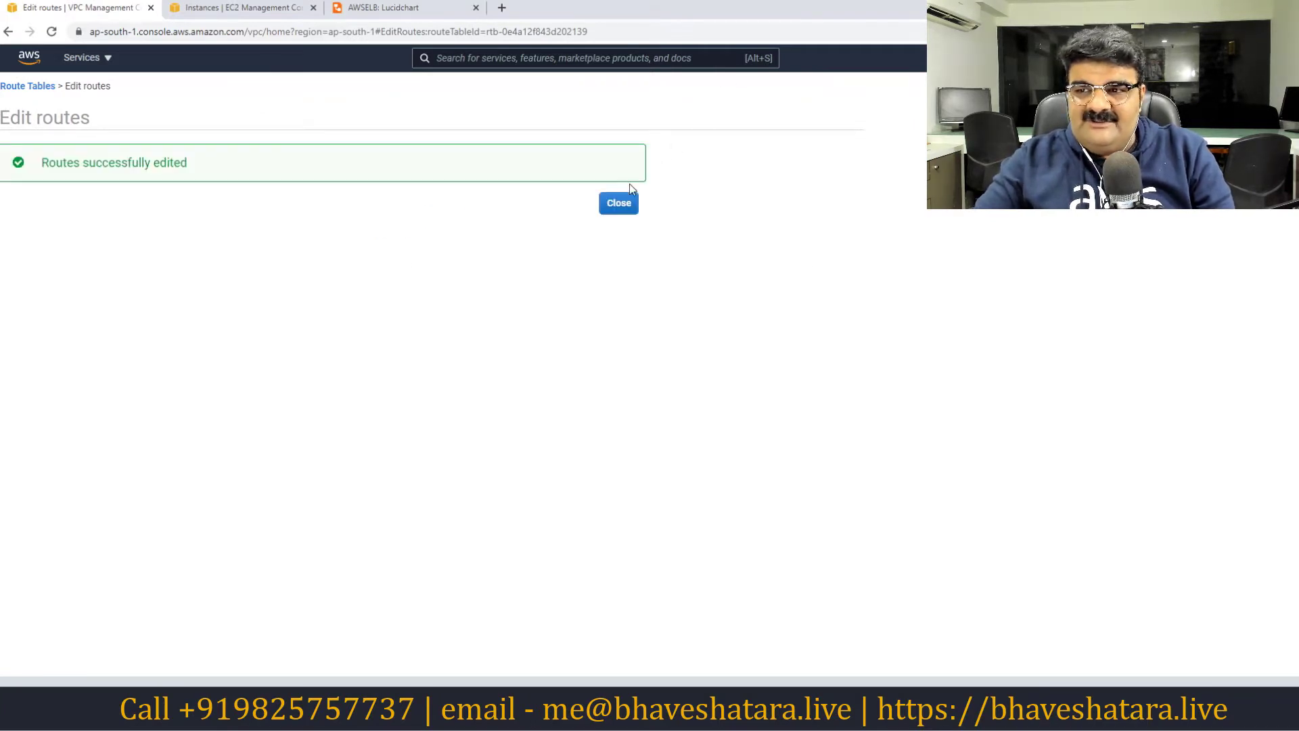
click(622, 204)
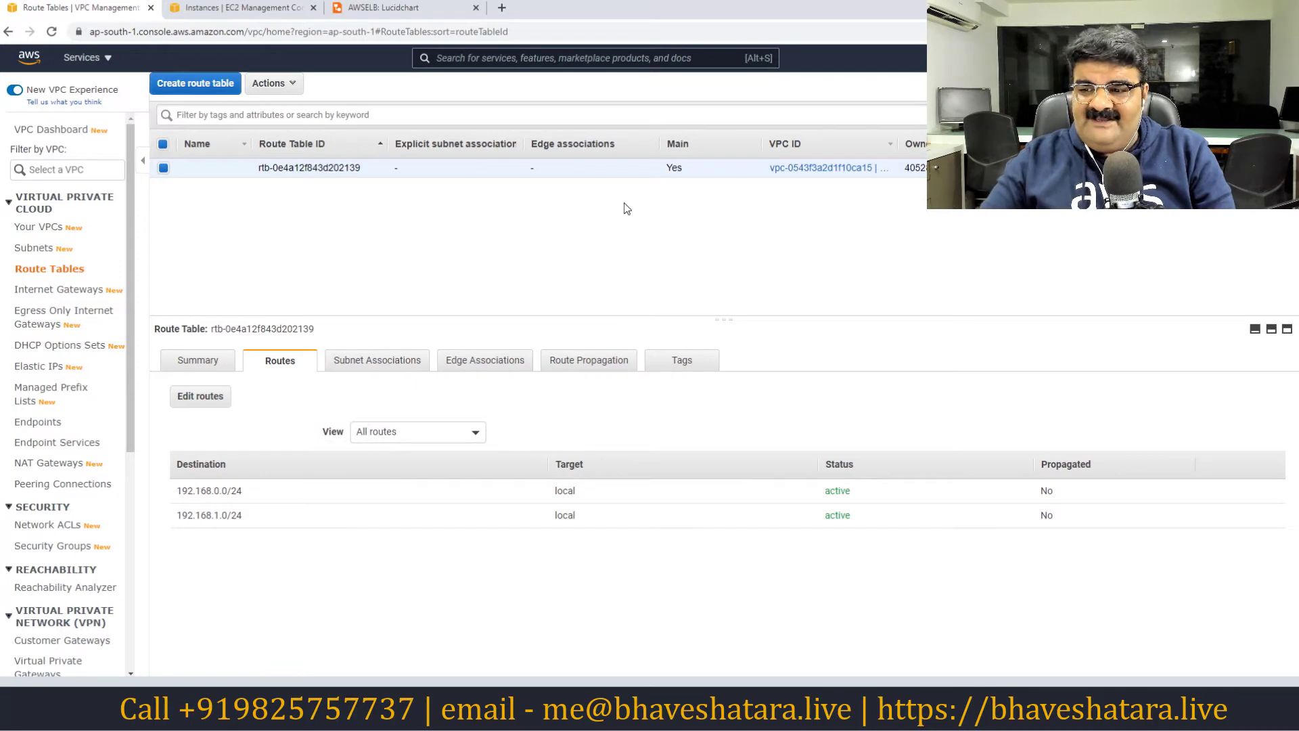
Check the connection of both remote desktop sessions and return to the route table's routes.
key(alt+Tab)
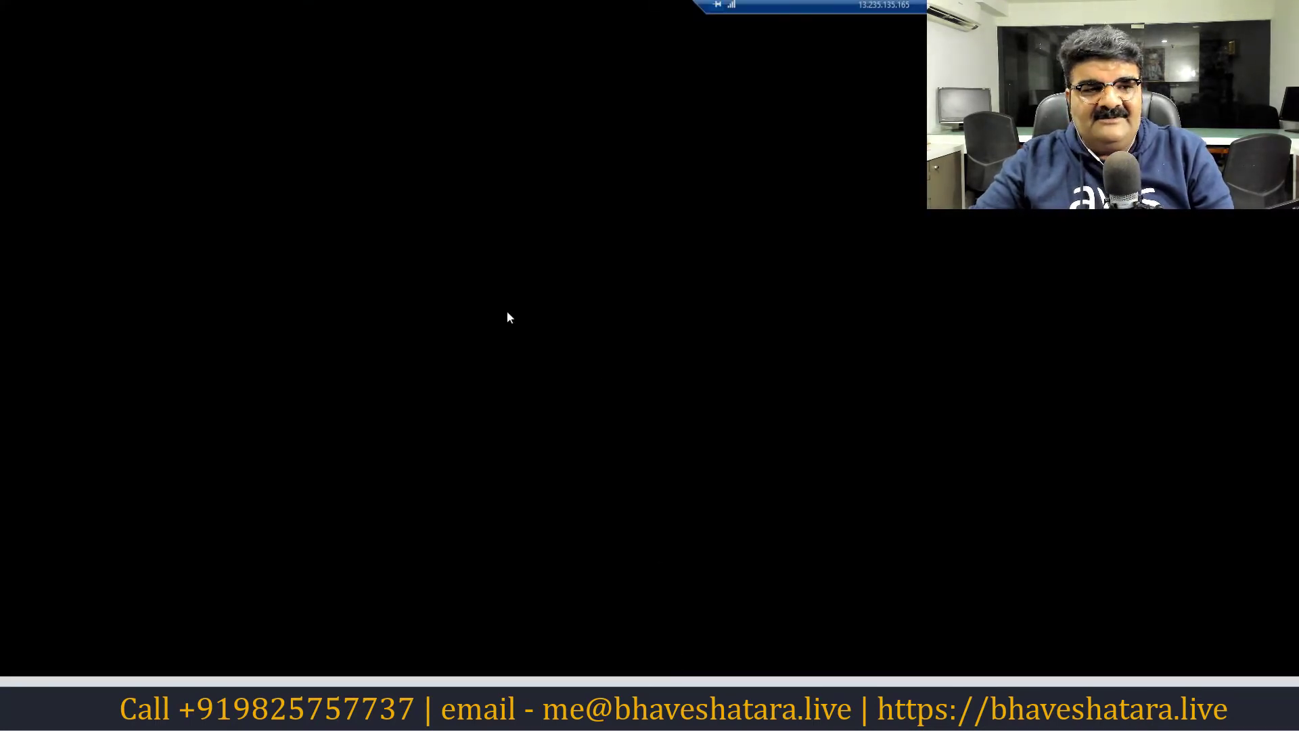
key(alt+Tab)
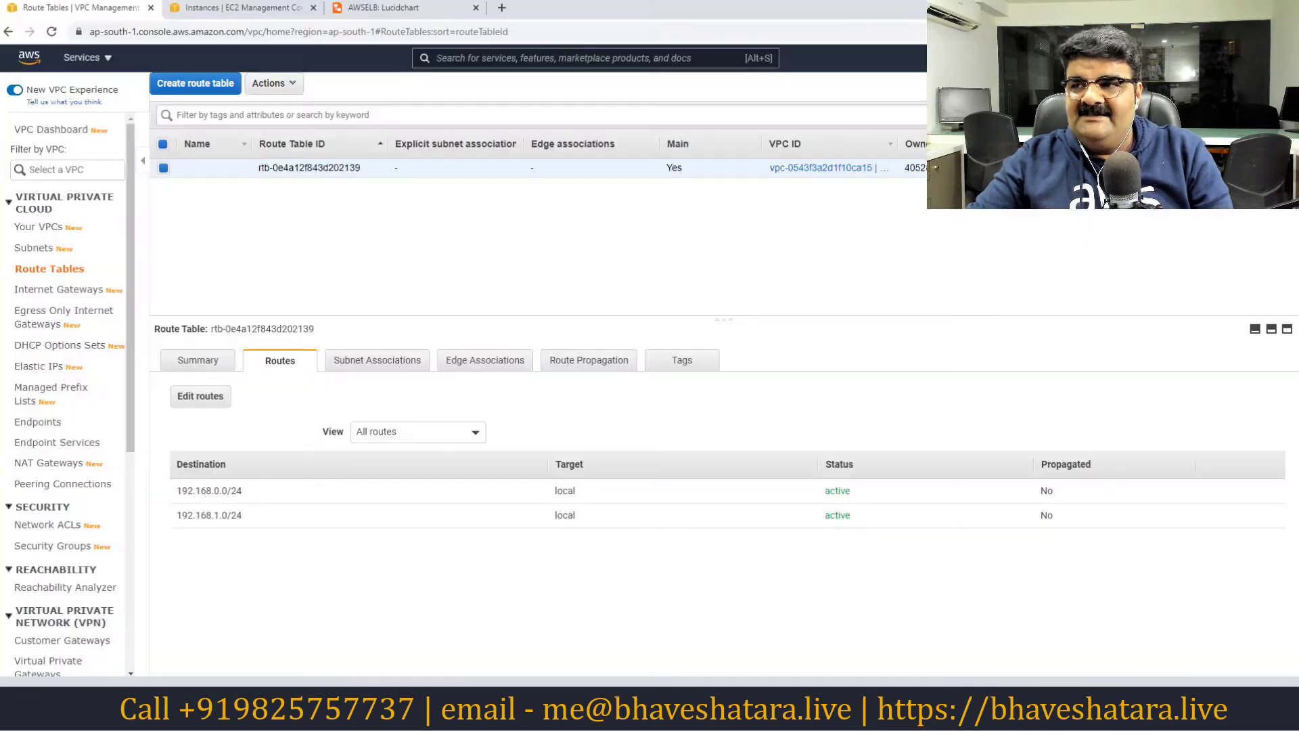
key(alt+Tab)
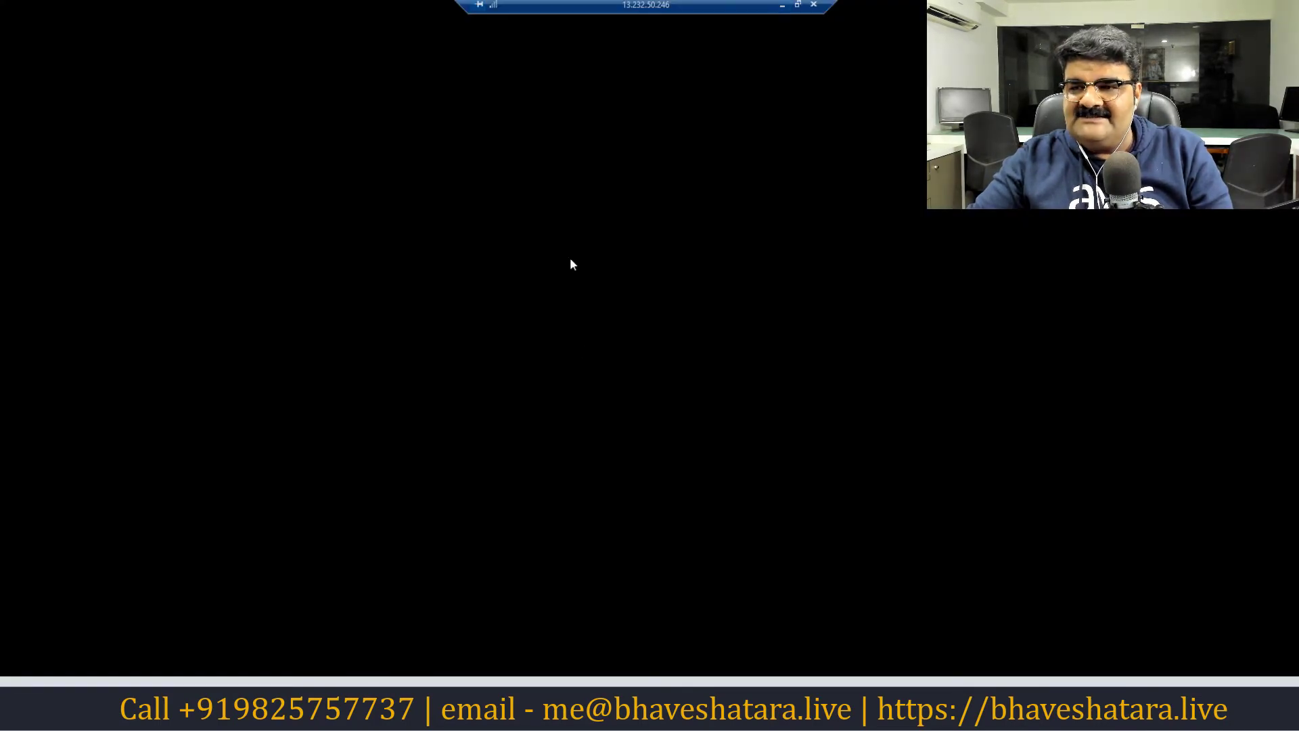
click(784, 6)
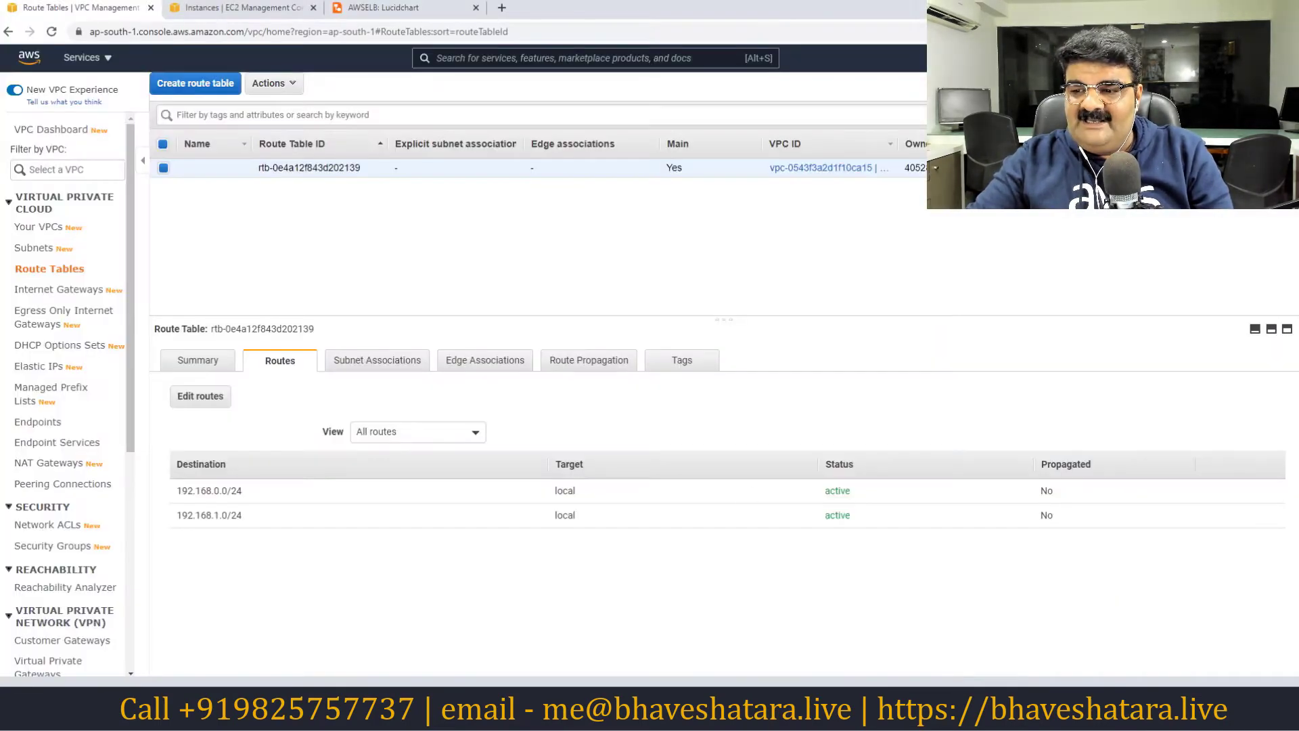
key(alt+Tab)
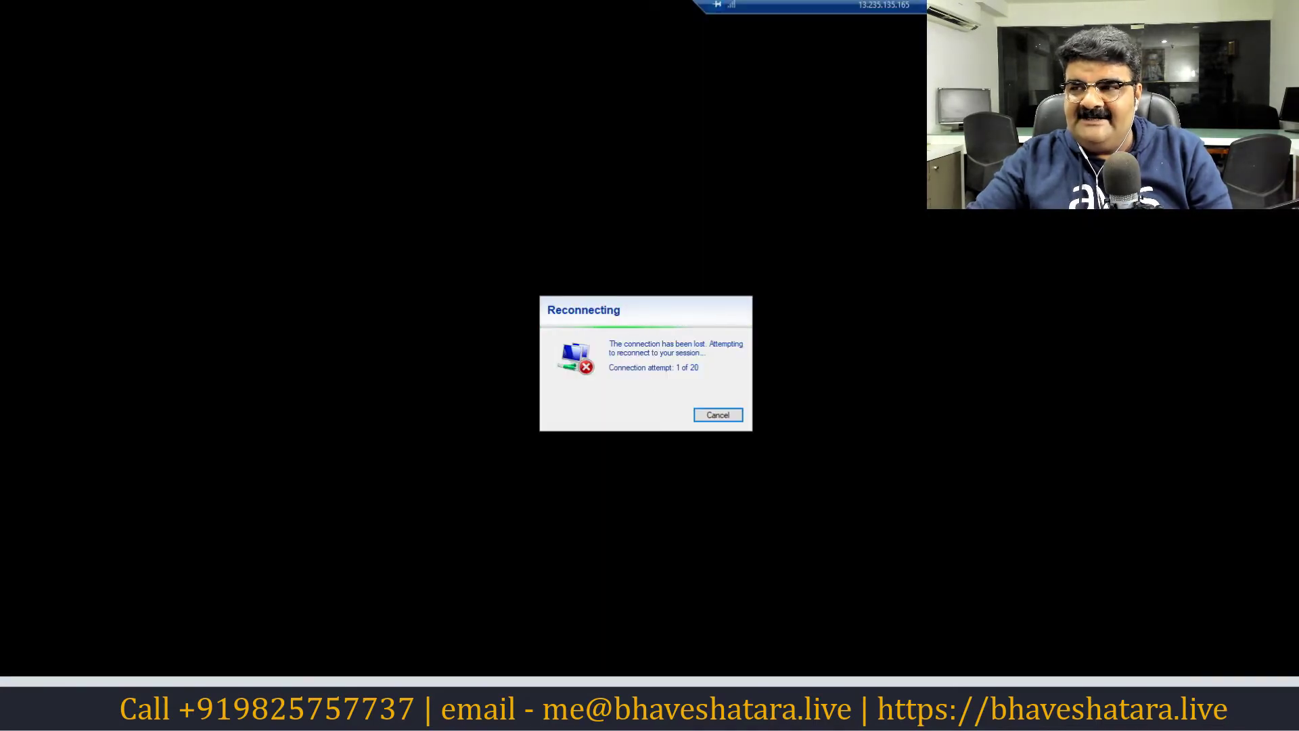
key(alt+Tab)
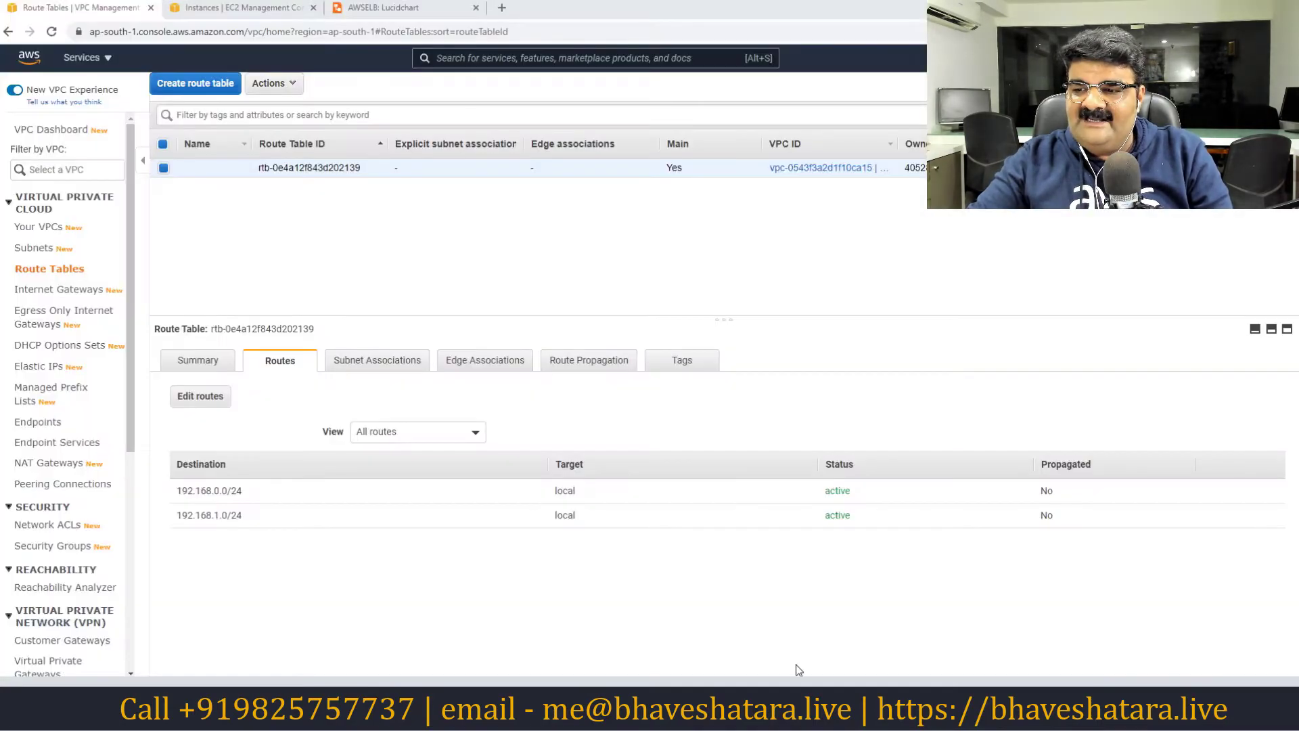
Switch to the EC2 console and view the list of instances.
key(alt+Tab)
key(alt+Tab)
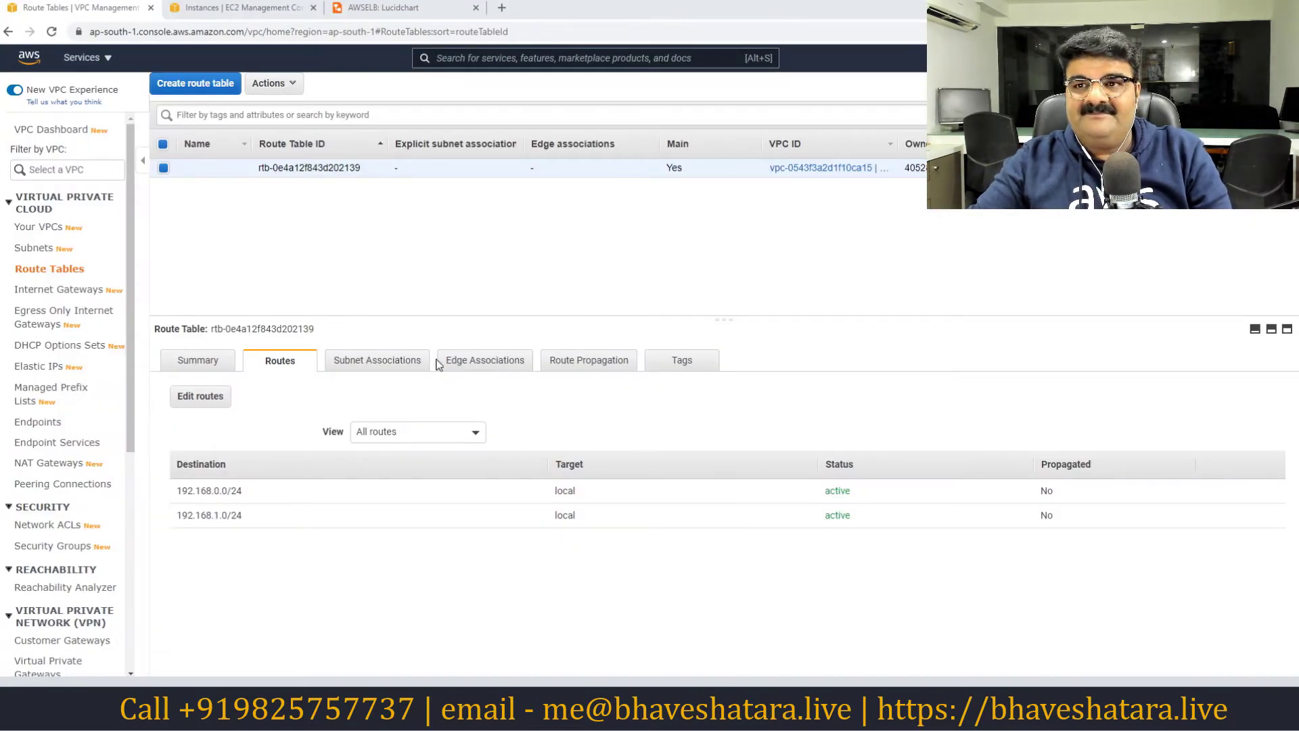
click(238, 8)
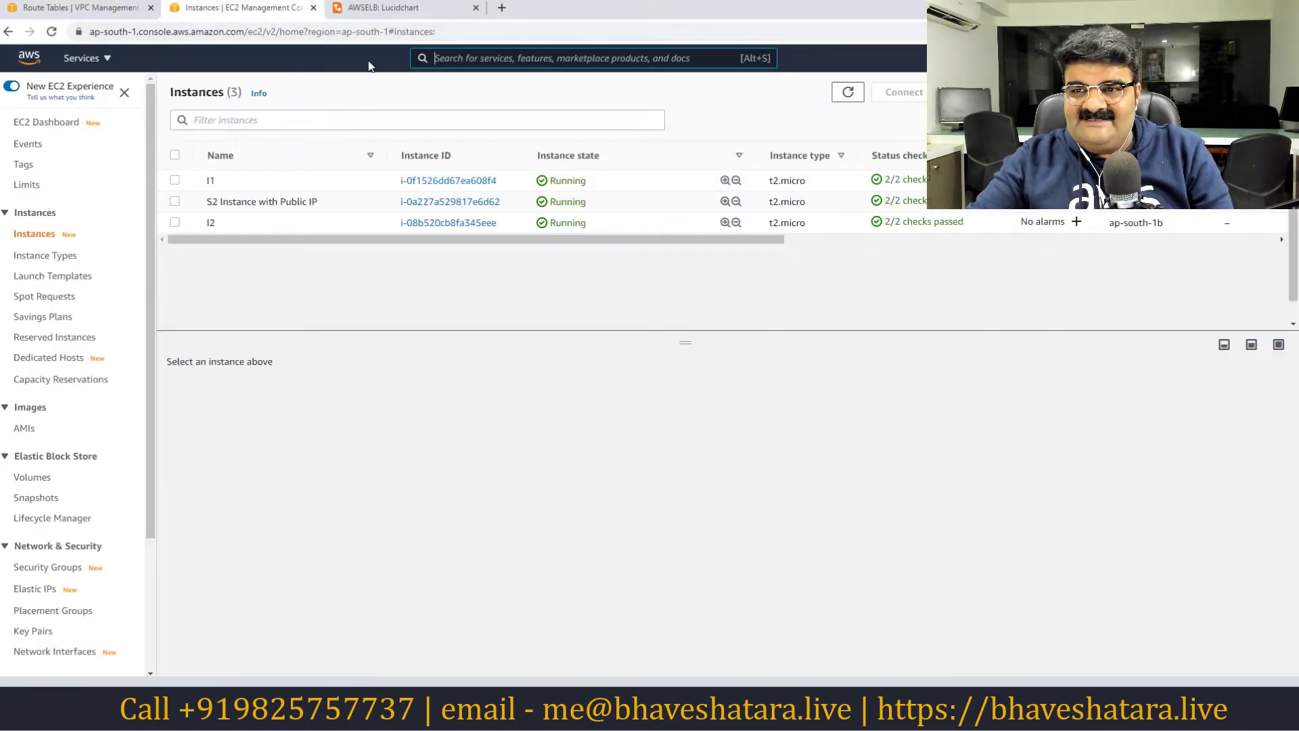
Switch to the AWSELB Lucidchart diagram and relabel subnet S1 as Public Subnet.
click(380, 8)
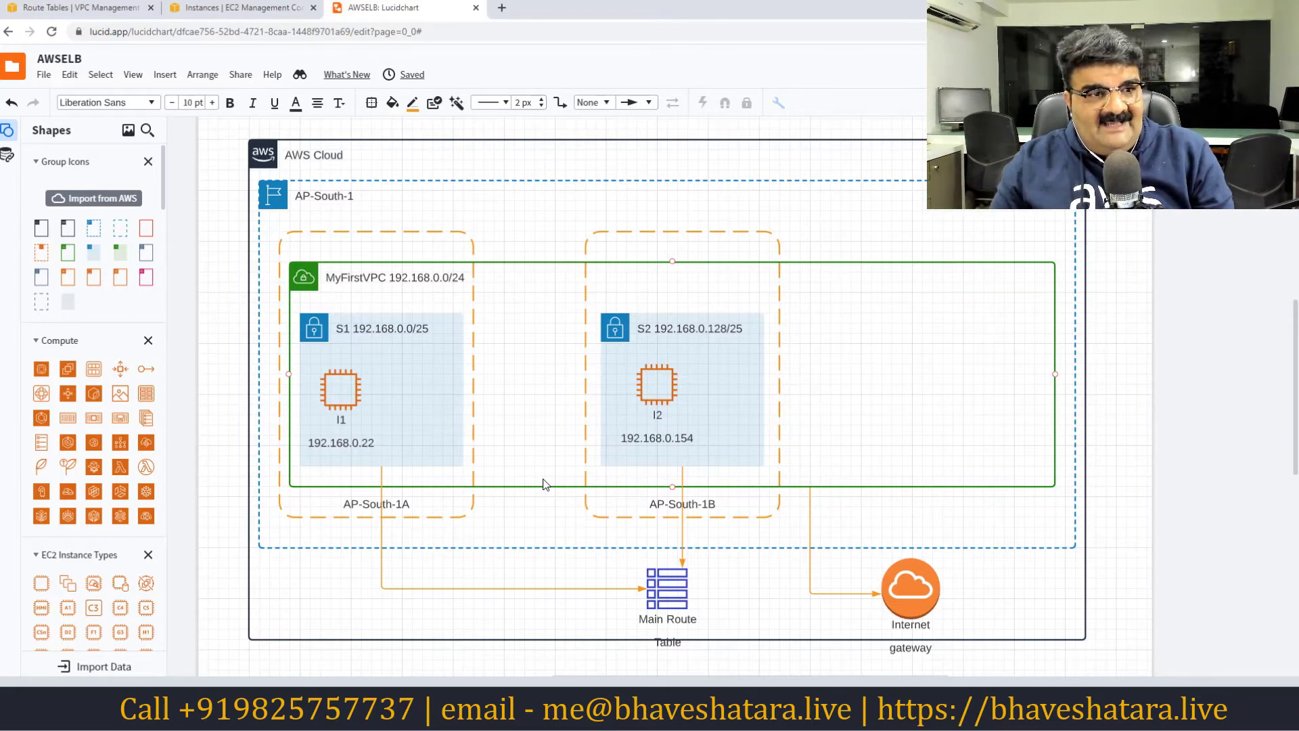
mouse_move(497, 717)
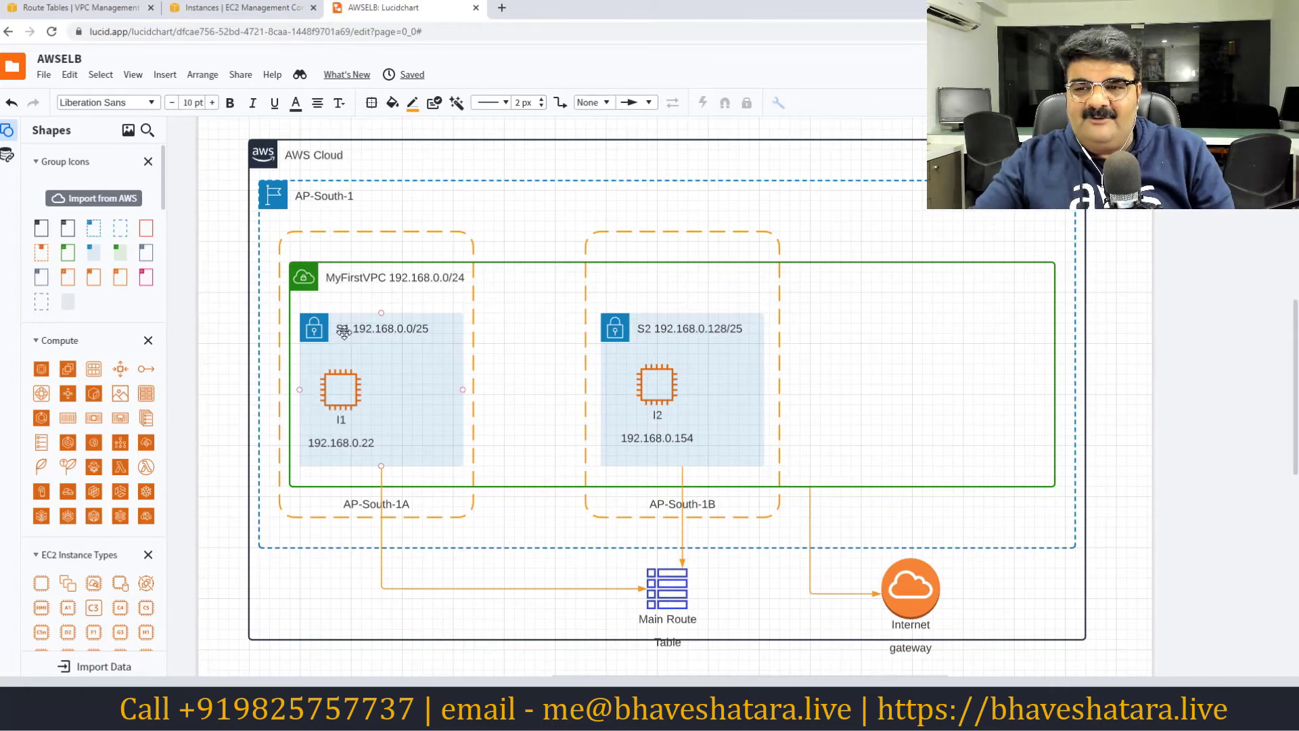
drag(344, 331, 342, 338)
key(ctrl+z)
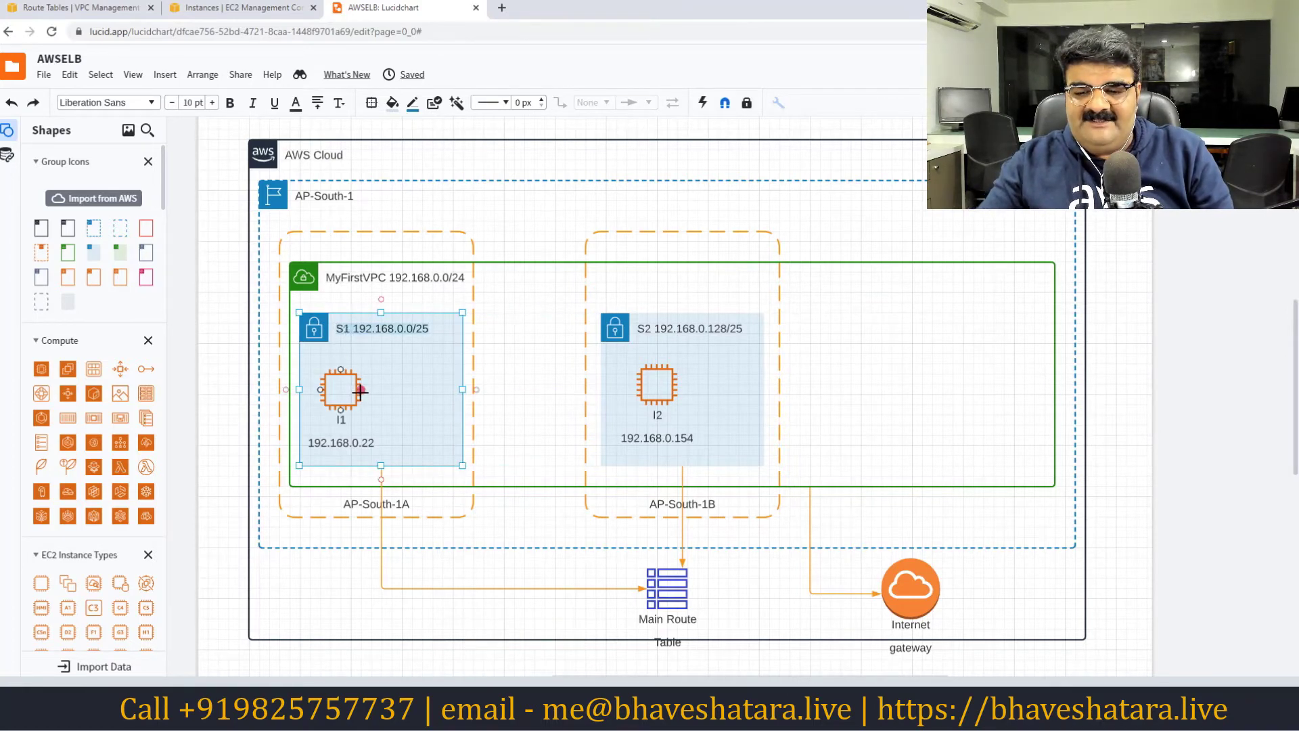
key(BackSpace)
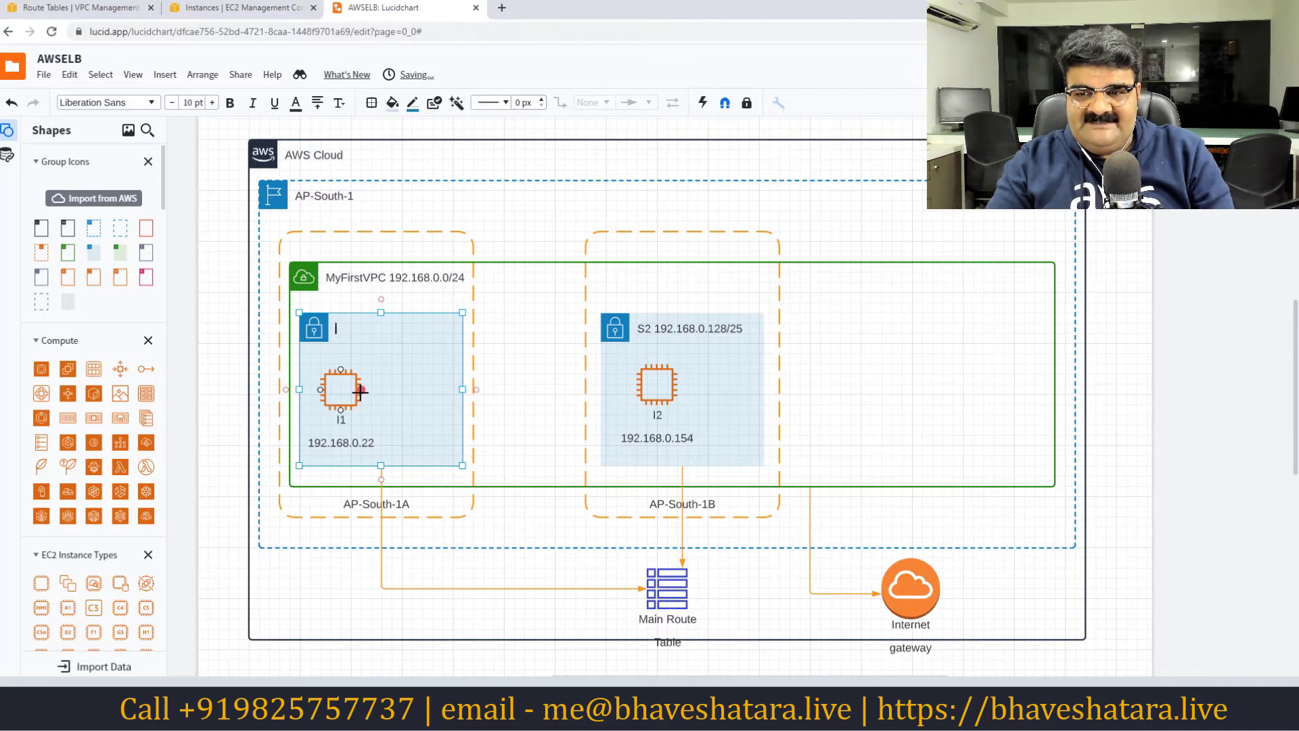
text(Public)
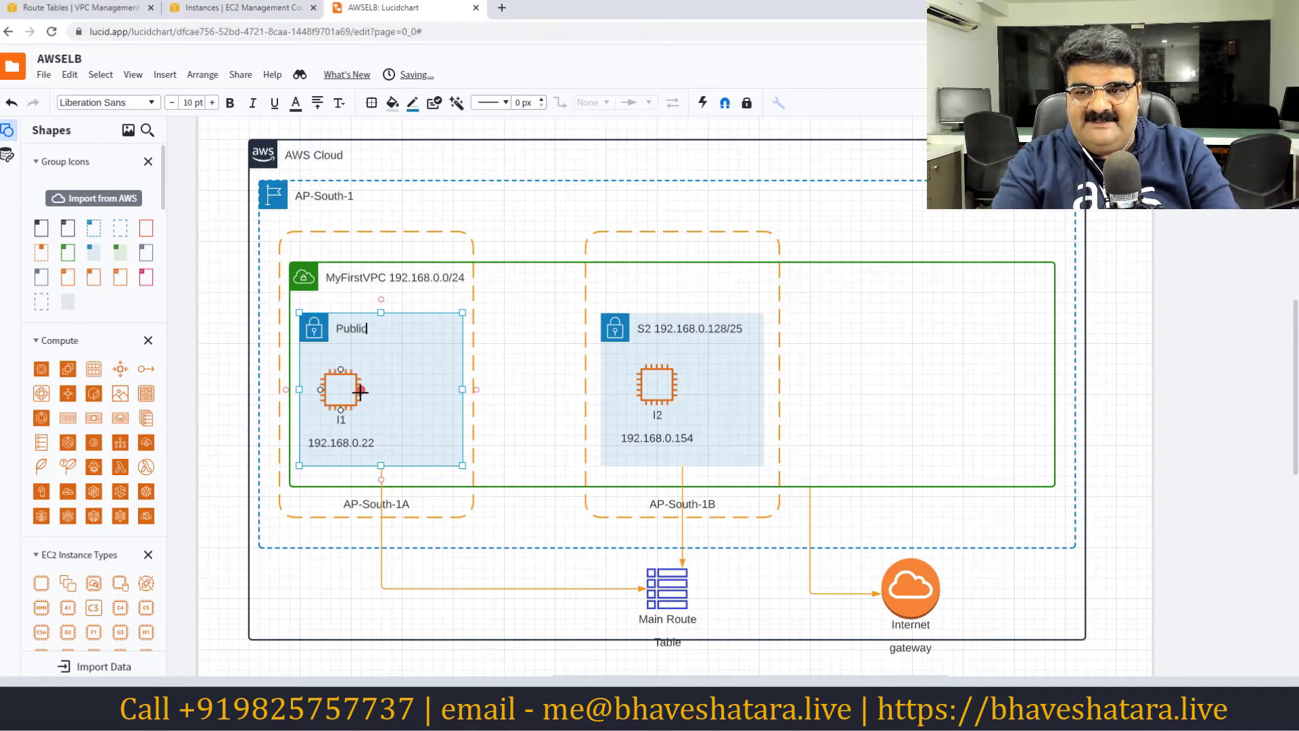
text( Subnet)
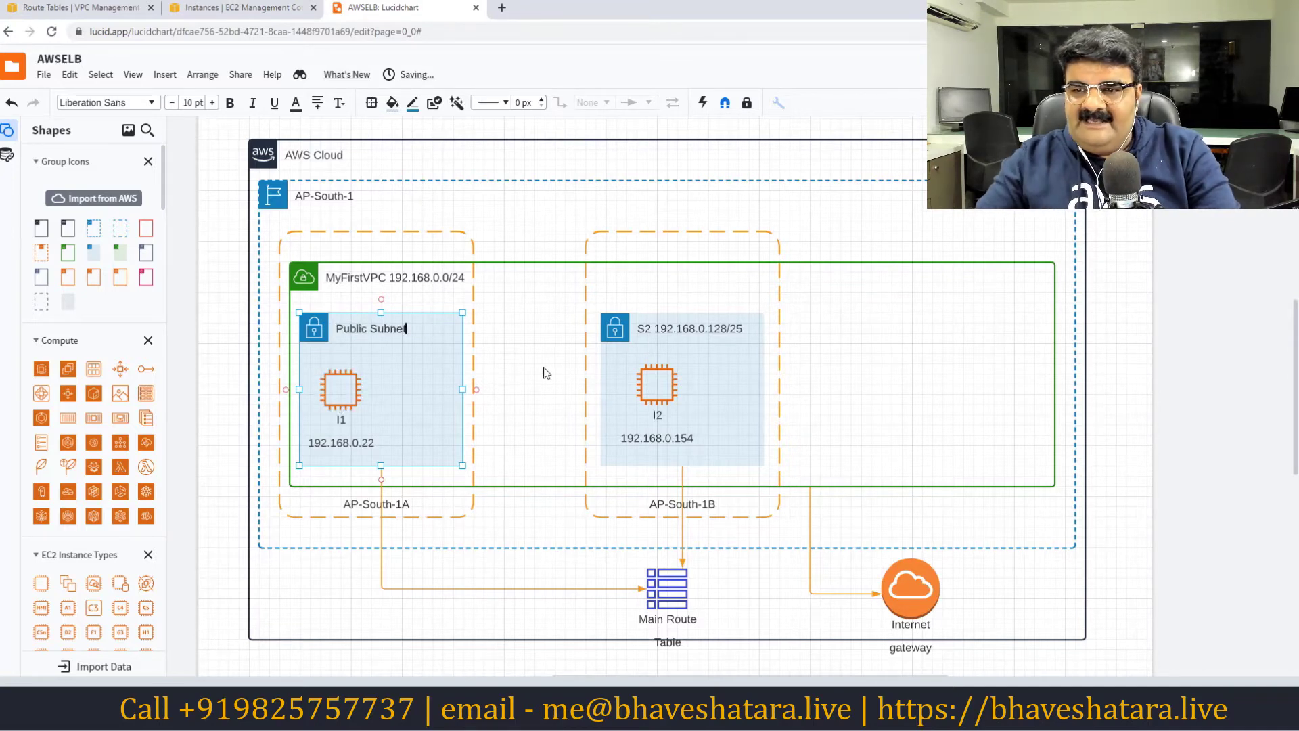
Relabel subnet S2 in the diagram as Private Subnet.
click(650, 328)
click(652, 328)
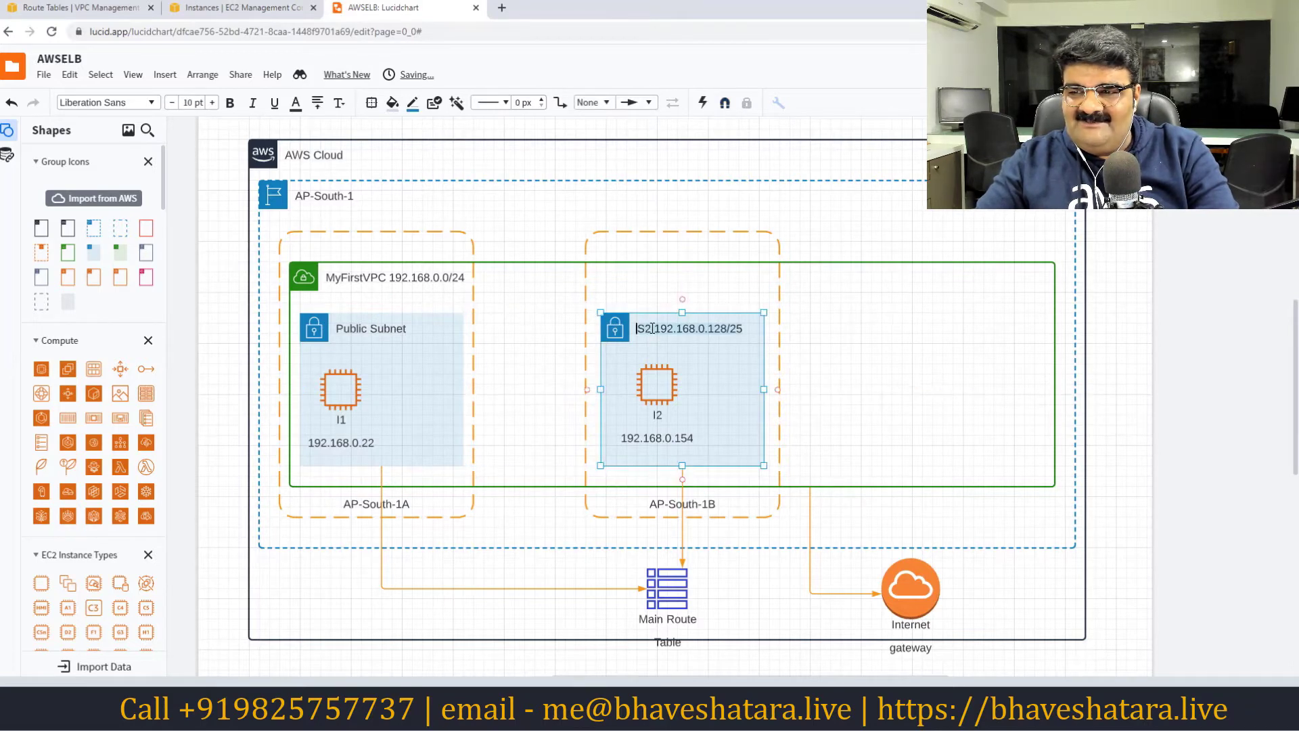
key(ctrl+a)
text(Priva)
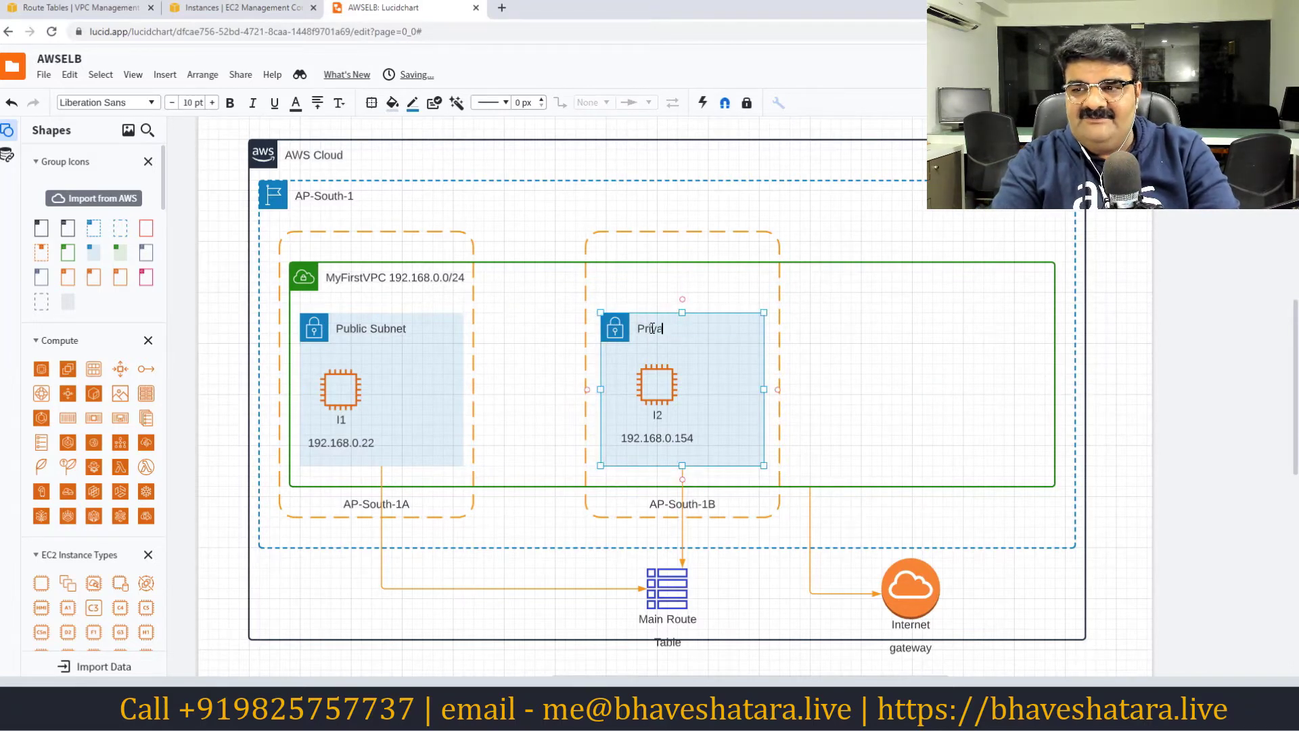
text(te Subnet)
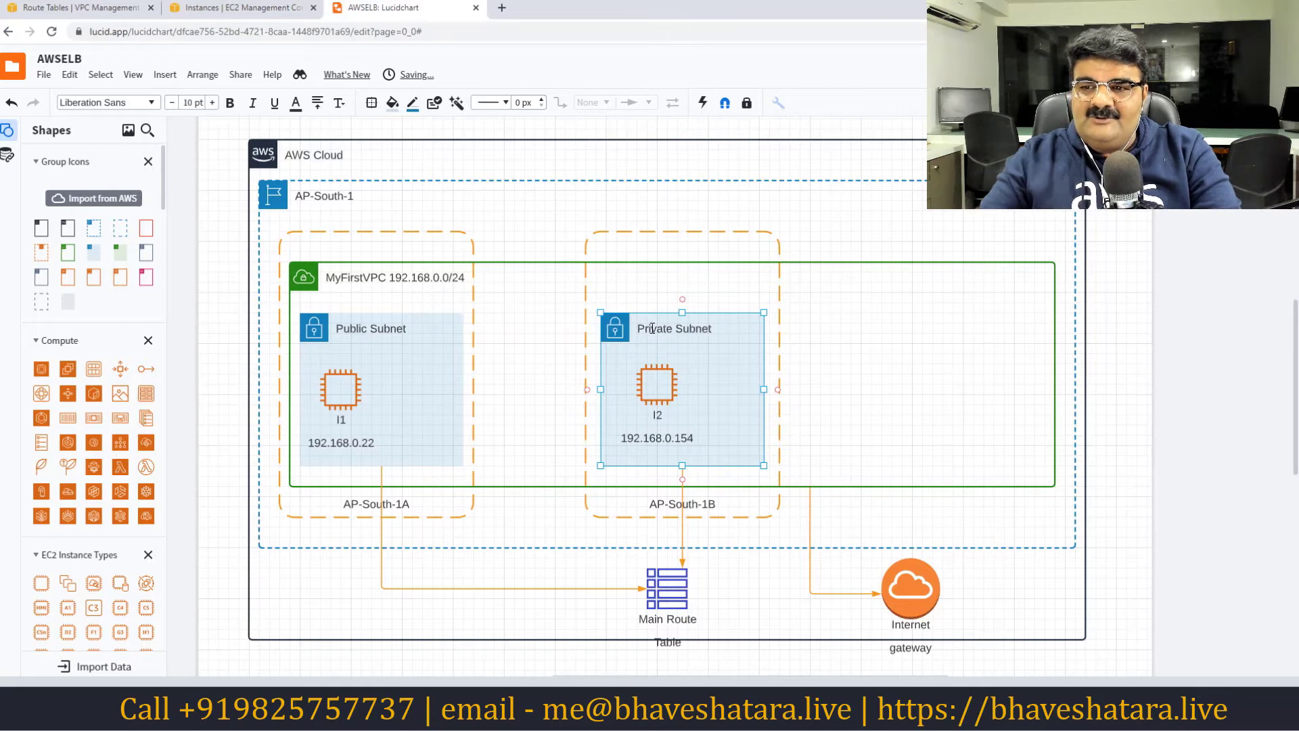
click(1025, 584)
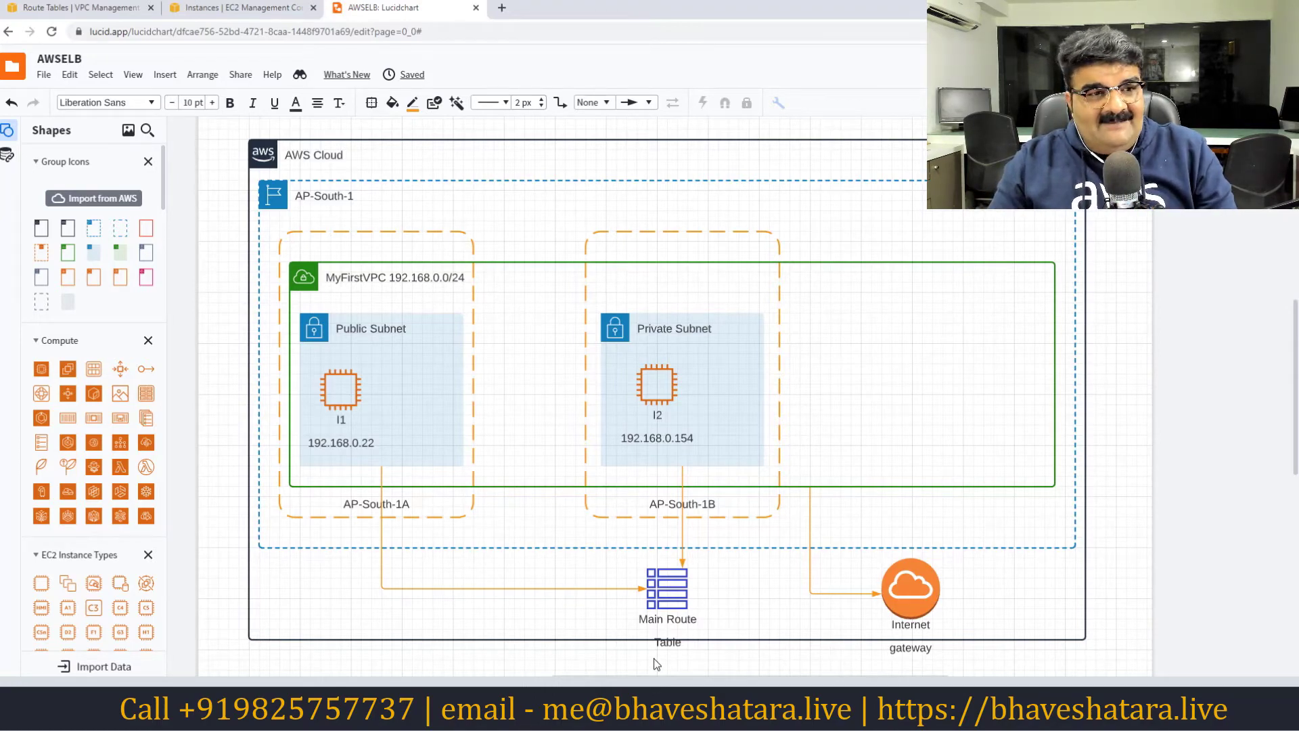
Switch to the VPC mind map in Mindomo, expand Route Tables under VPC Terminology and read its second point.
key(alt+Tab)
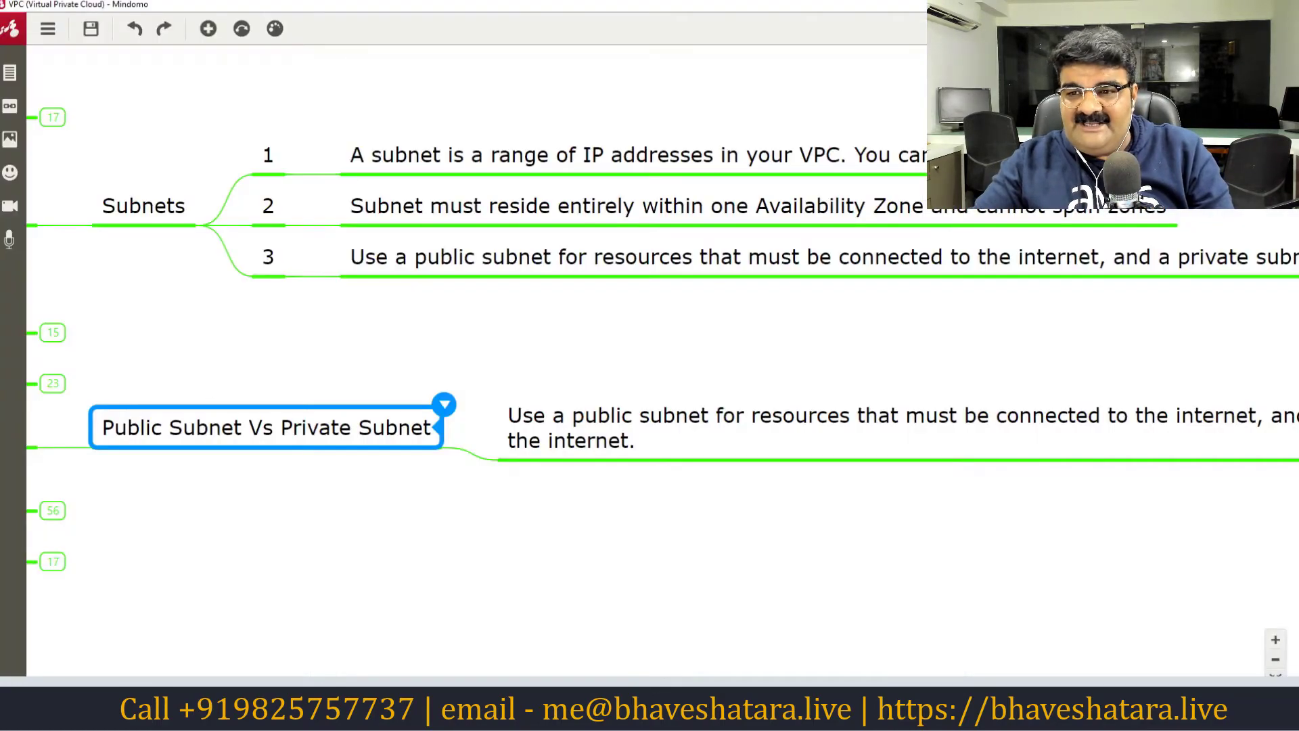
drag(394, 586, 606, 580)
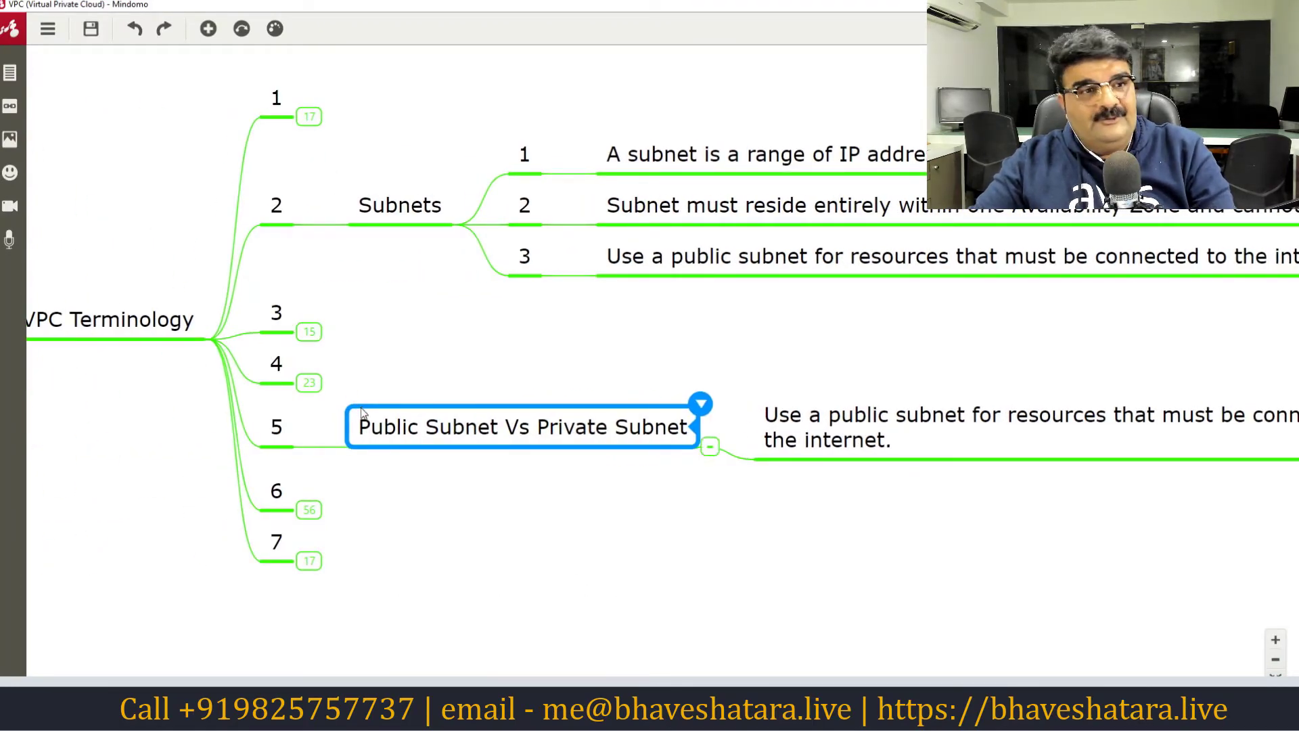
click(311, 335)
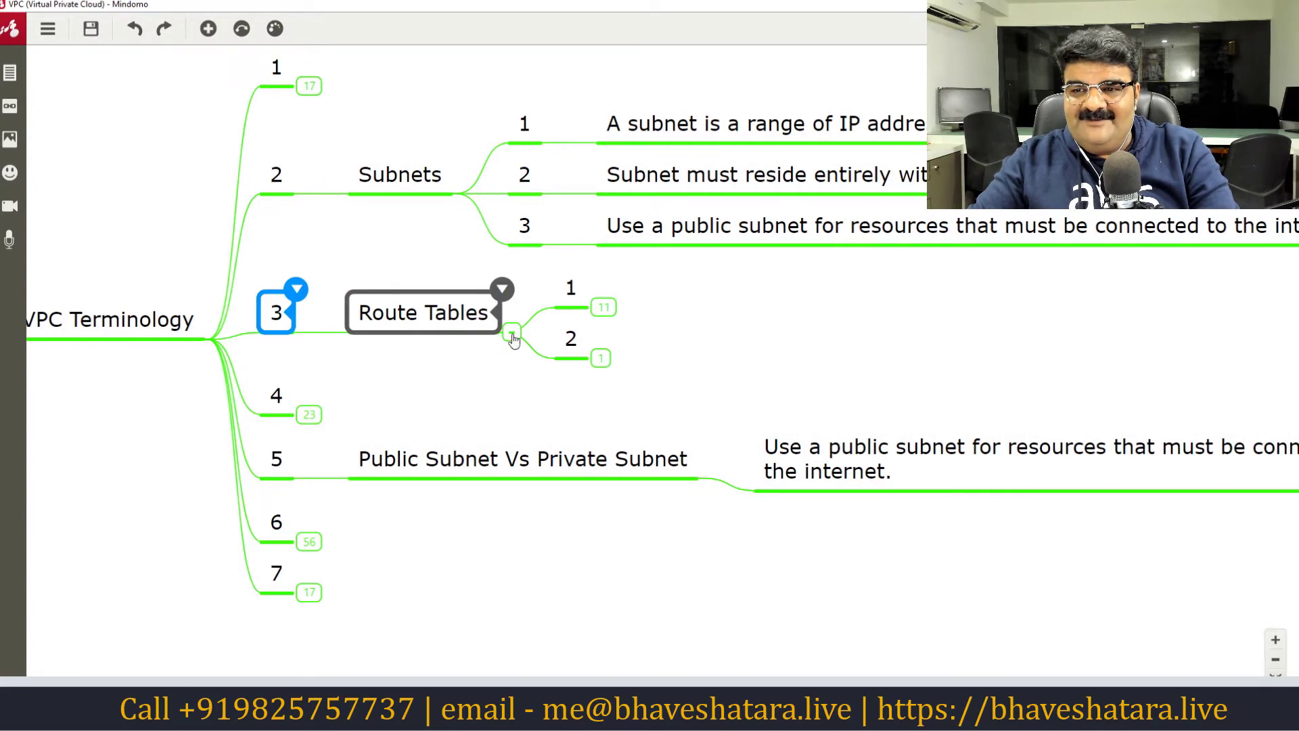
click(572, 338)
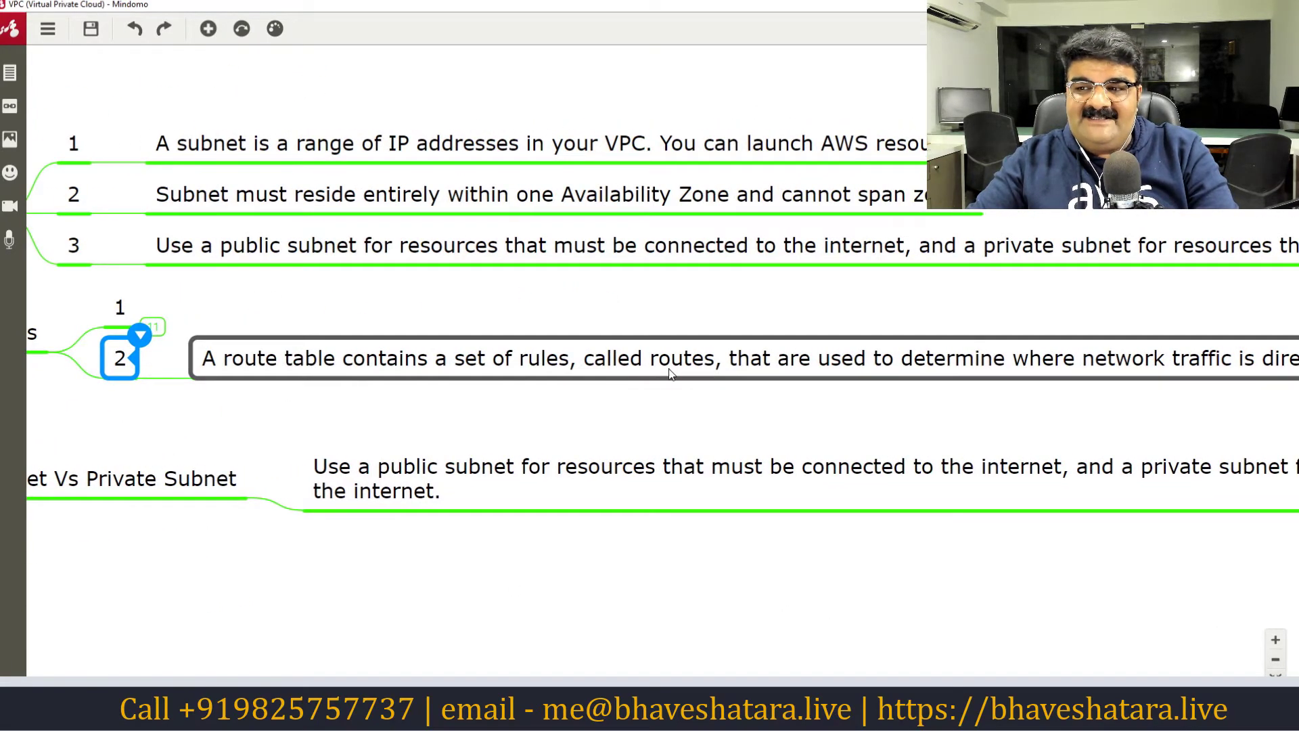
drag(954, 650, 759, 618)
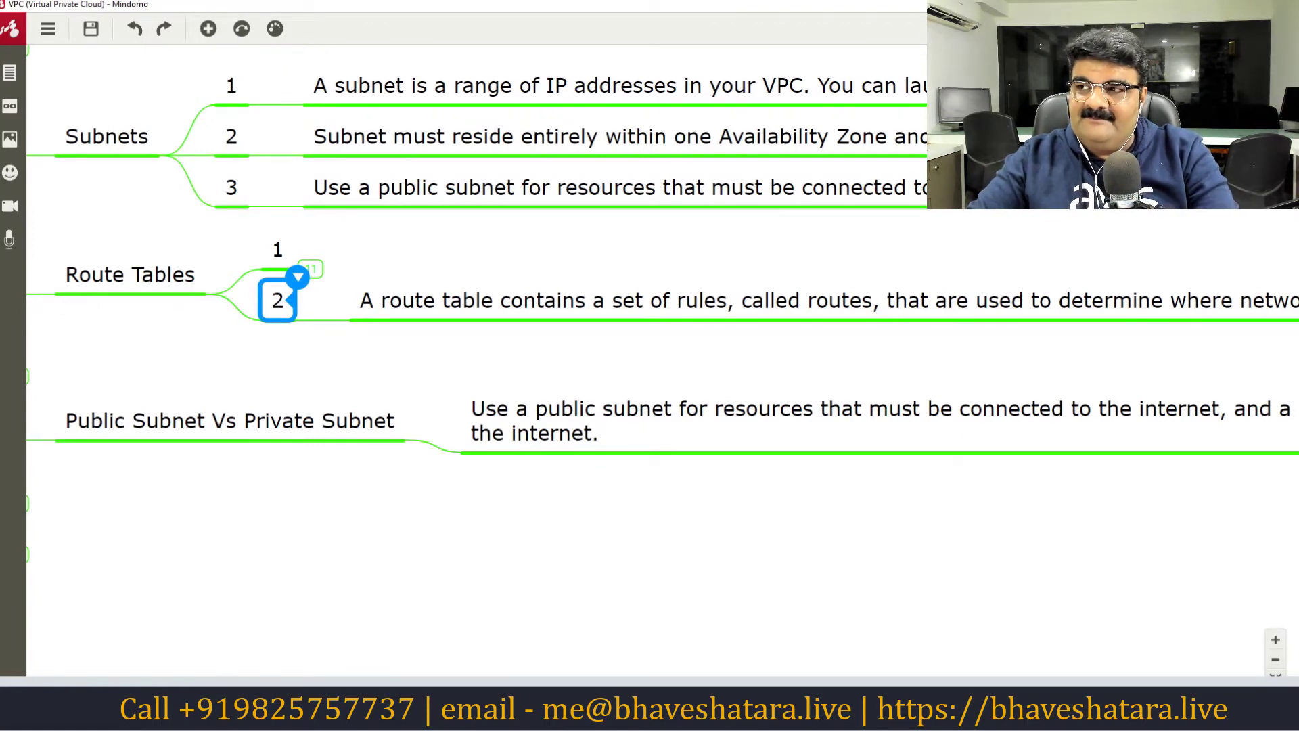
Return to the AWSELB Lucidchart diagram and move the Main Route Table shape below the AP-South-1A zone.
key(alt+Tab)
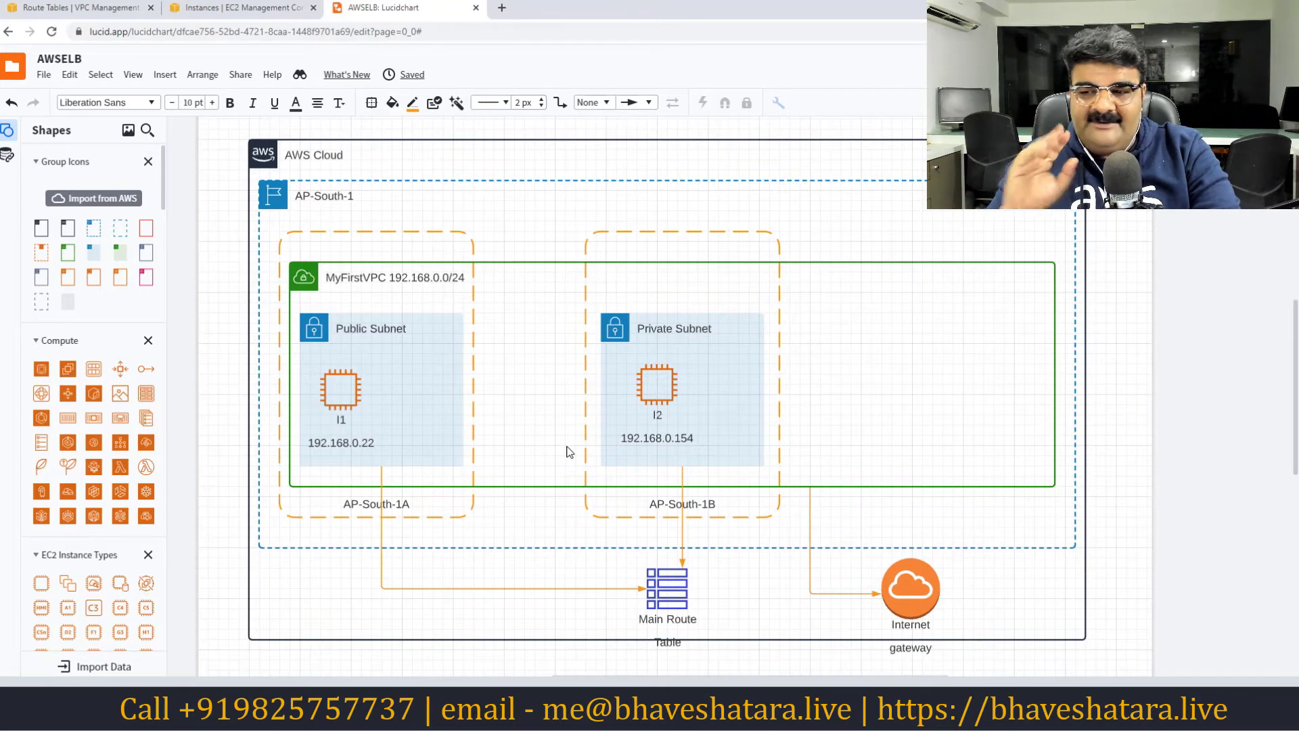
drag(669, 600, 429, 597)
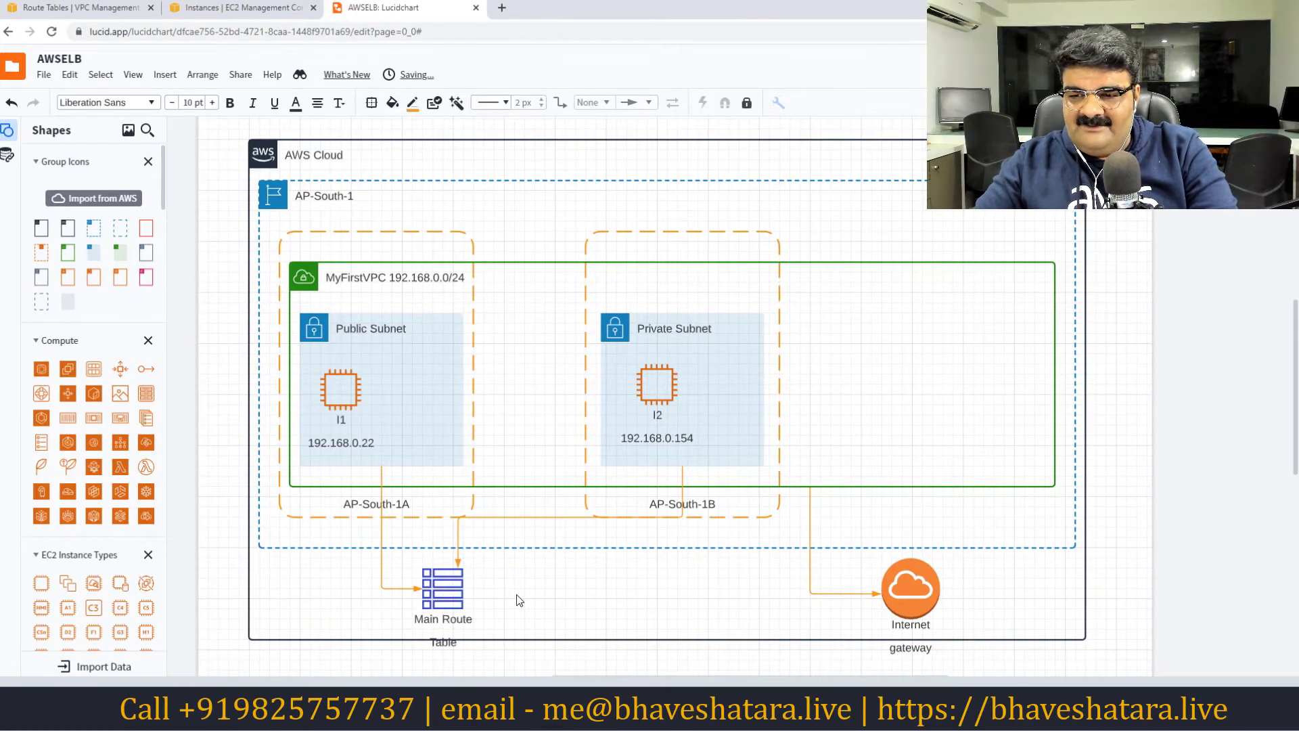
Create a route table named Public_RT for MyFirstVPC in the AWS VPC console and return to the route table list.
click(106, 8)
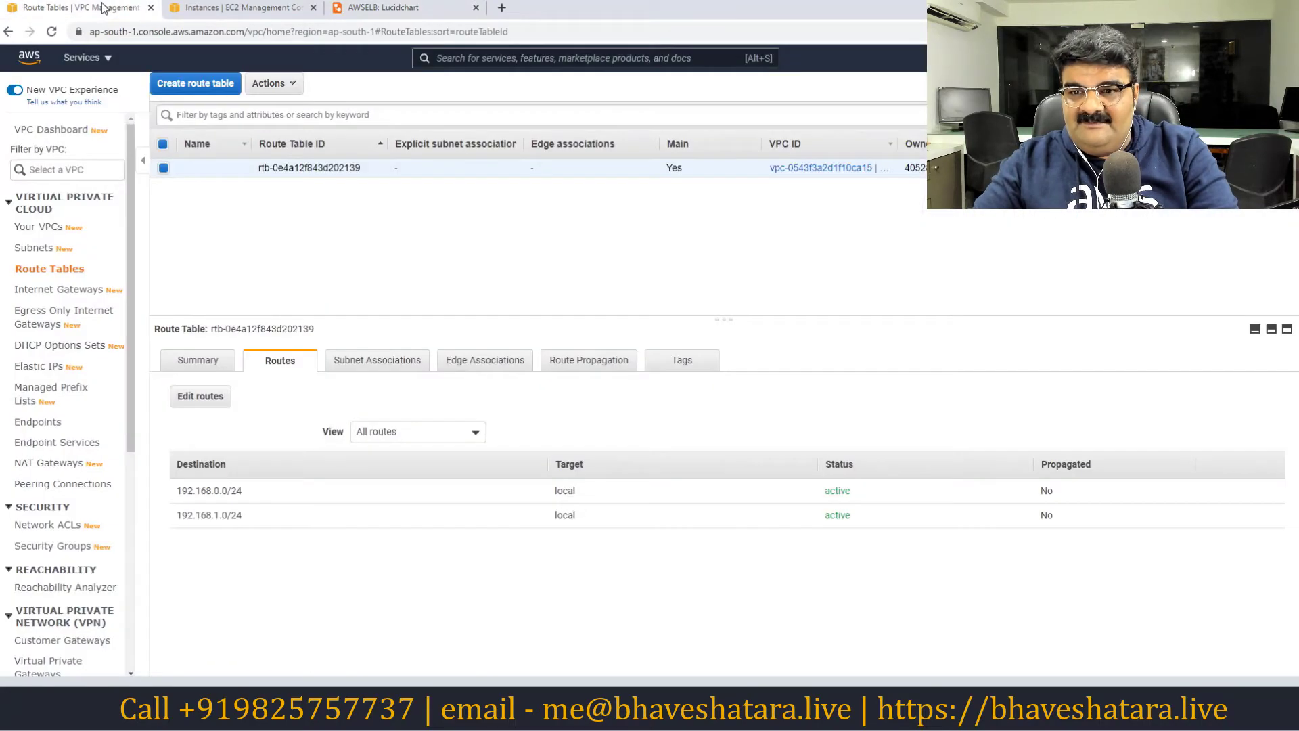
click(200, 91)
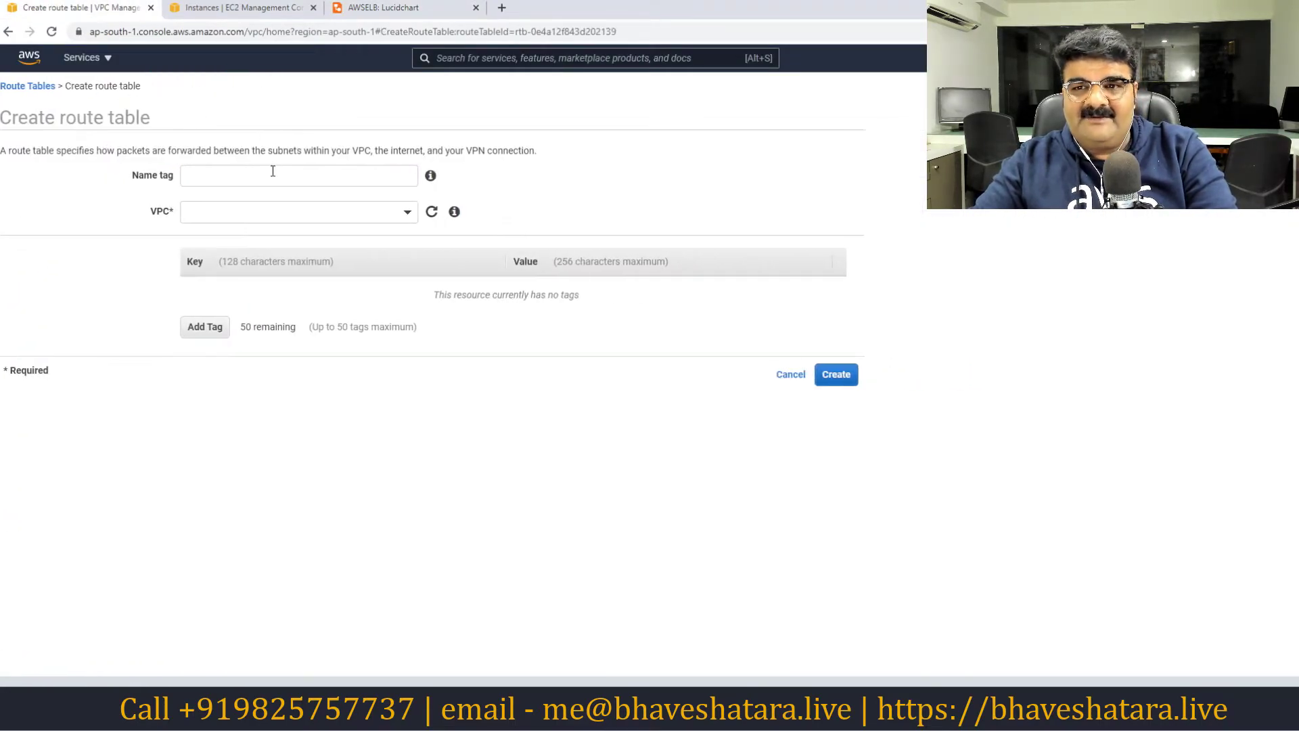
click(272, 174)
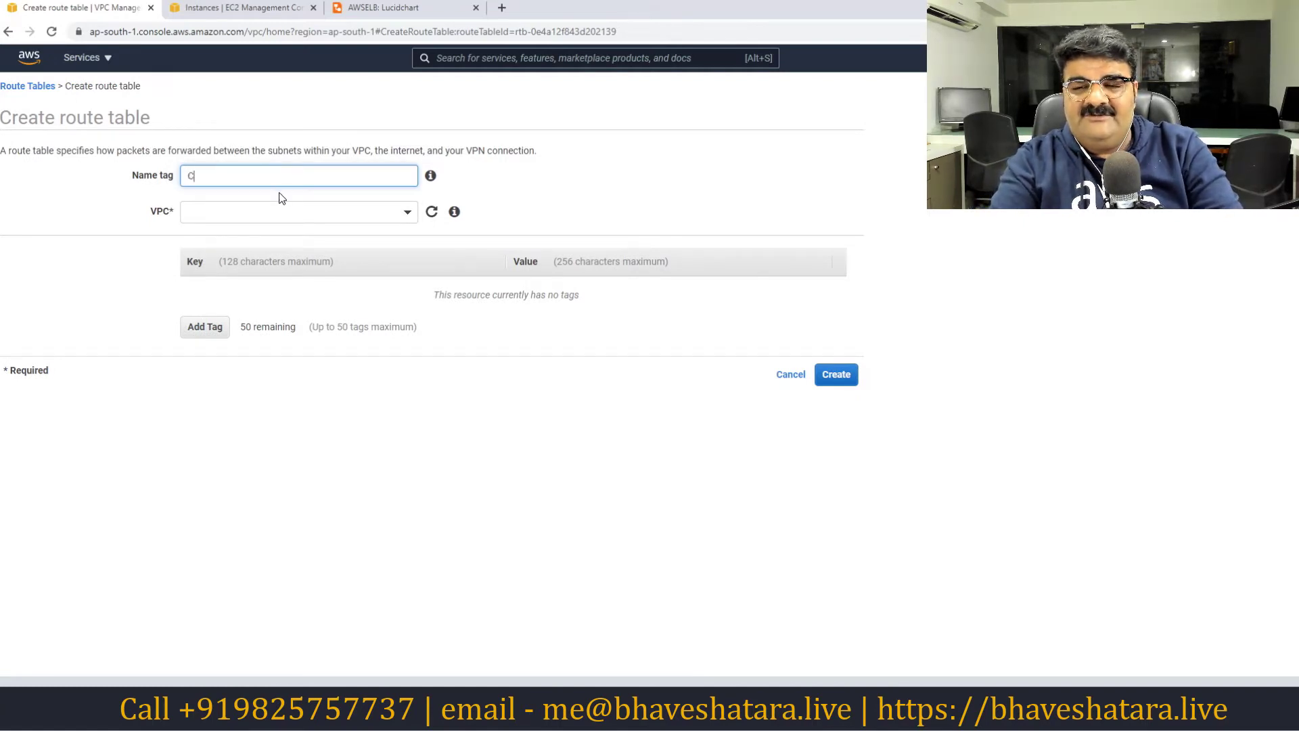
text(Public)
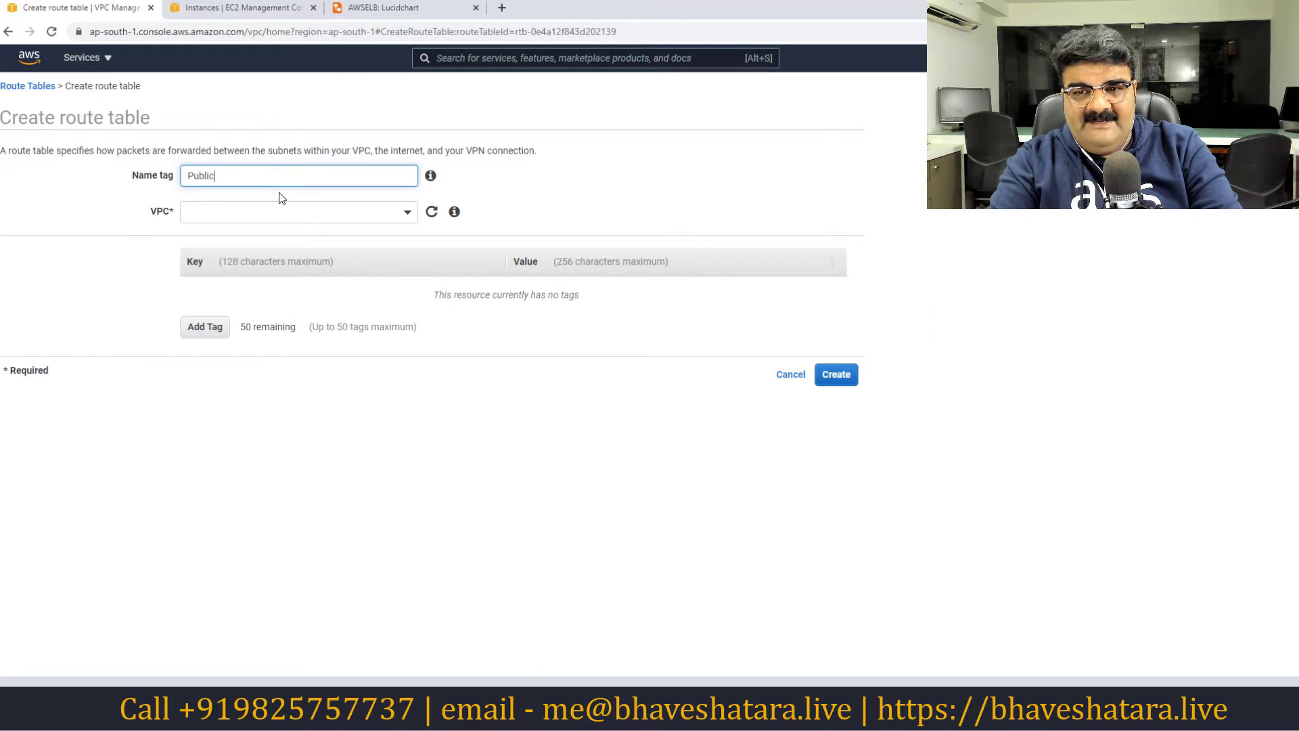
text(_)
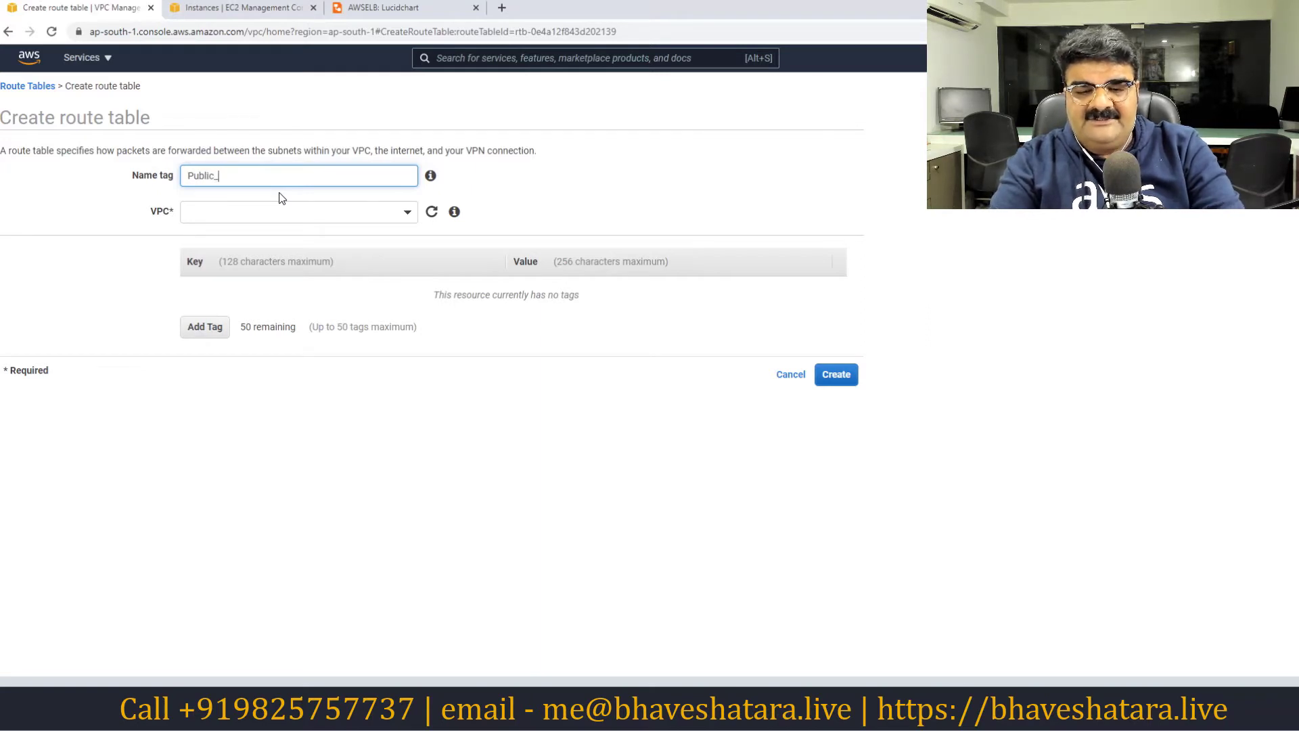
text(RT)
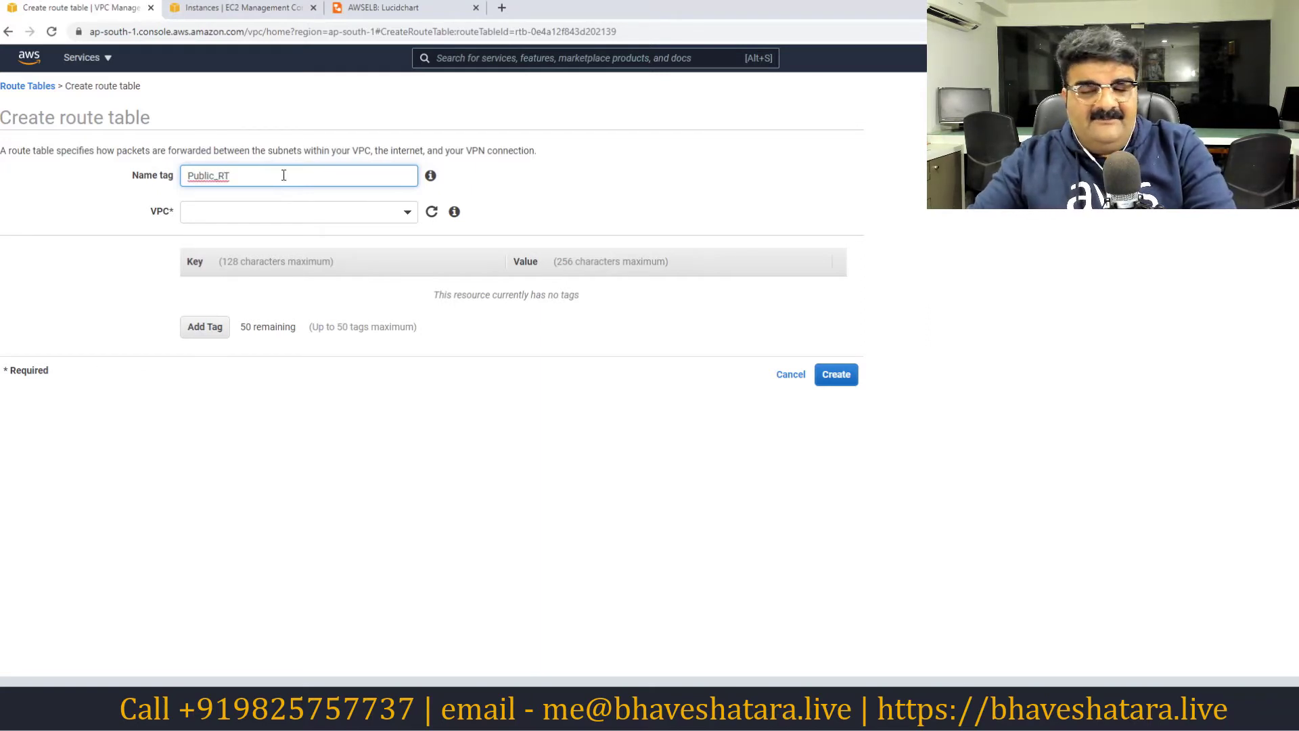
click(283, 209)
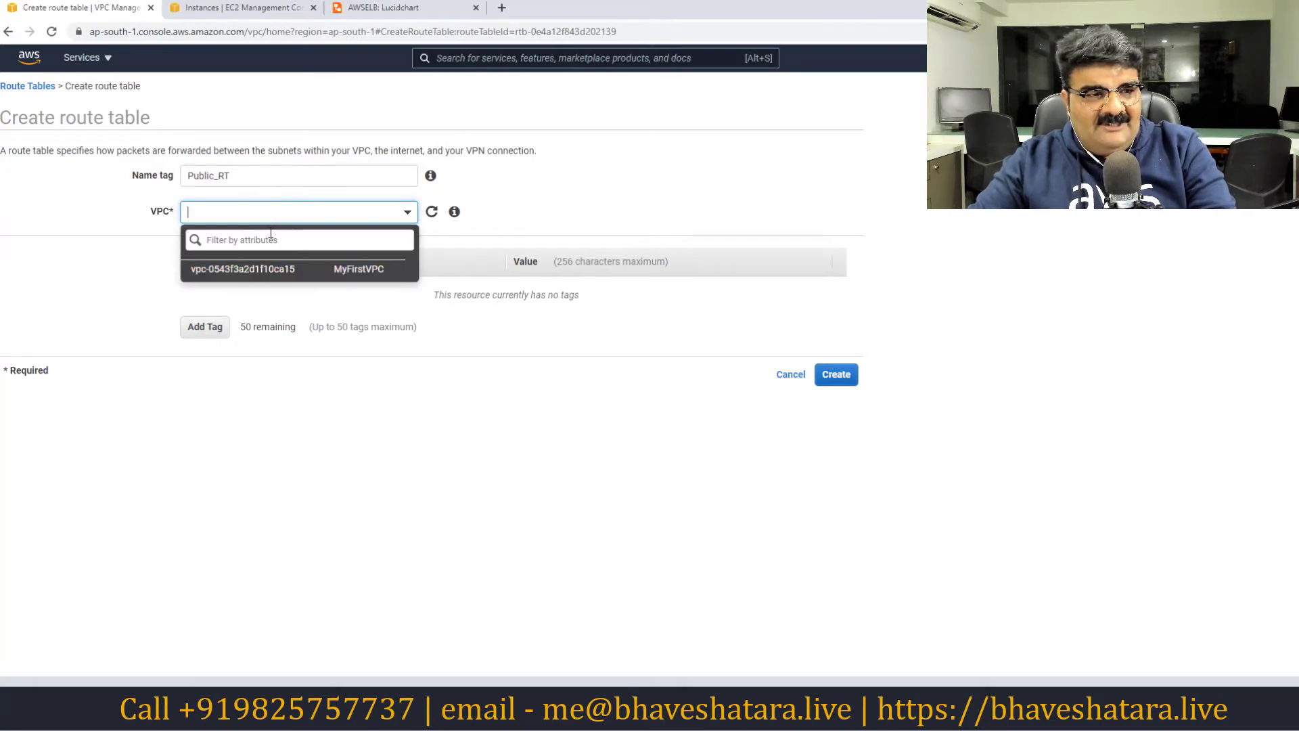
click(278, 274)
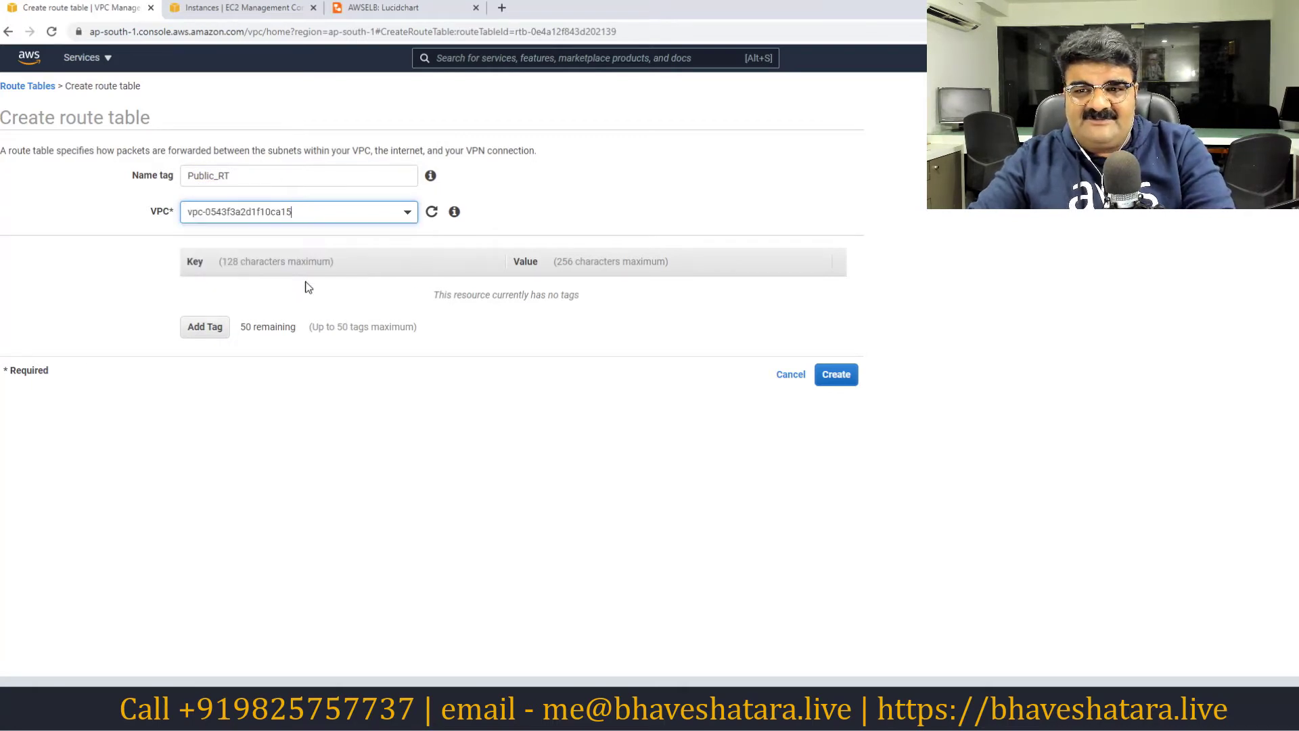
click(835, 374)
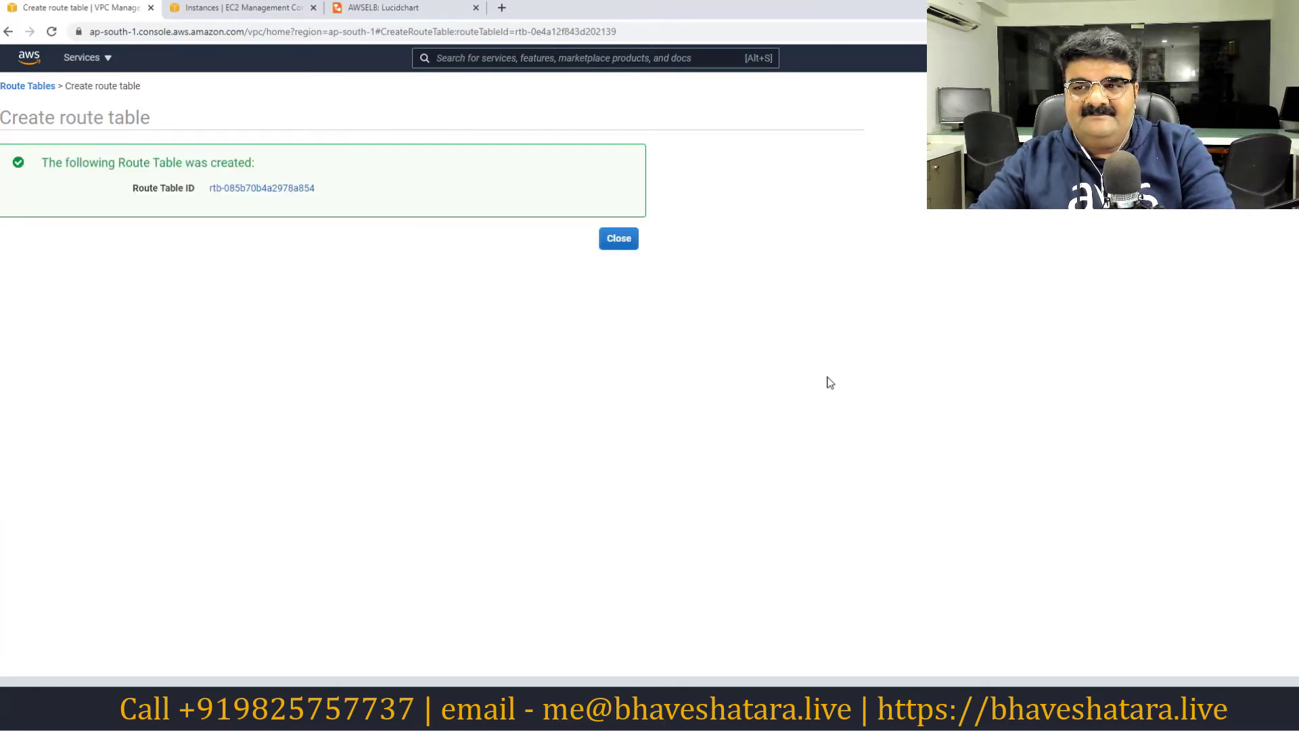
click(626, 241)
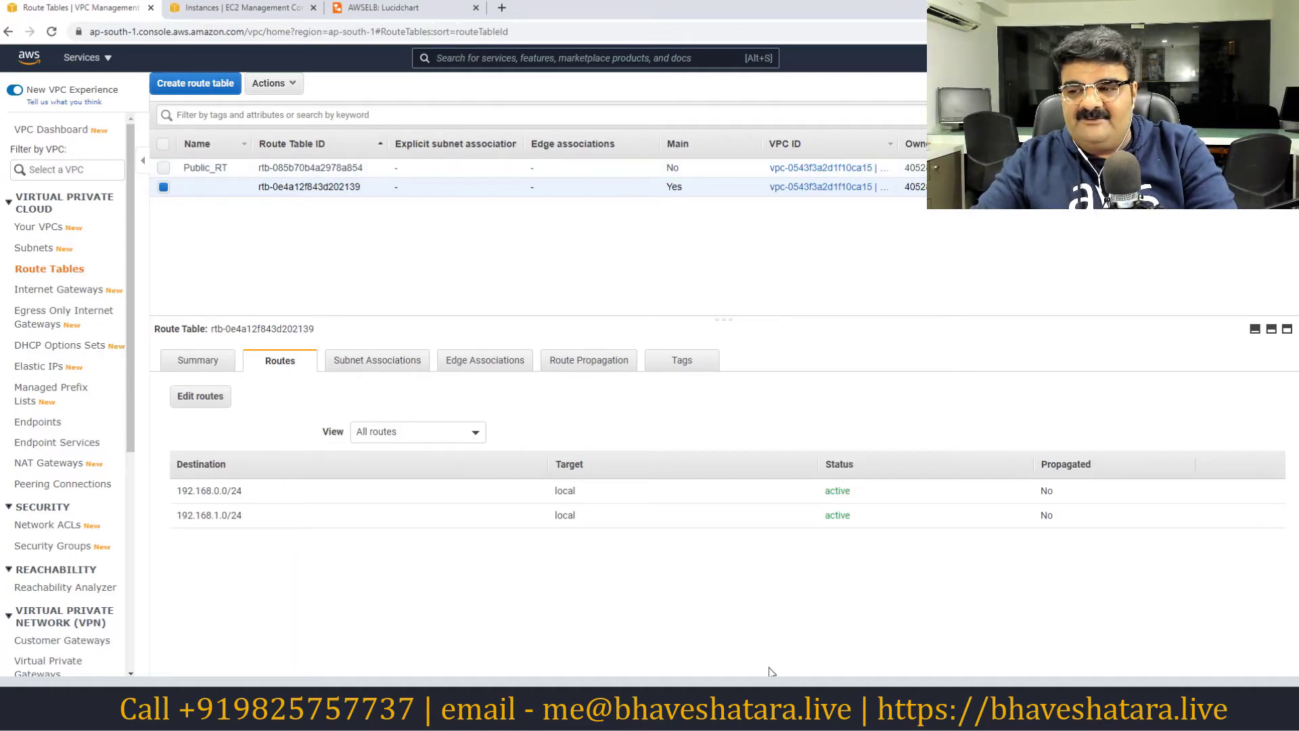
Switch to the AWSELB Lucidchart diagram and place a Table shape from the Database set beside the Main Route Table shape.
click(376, 8)
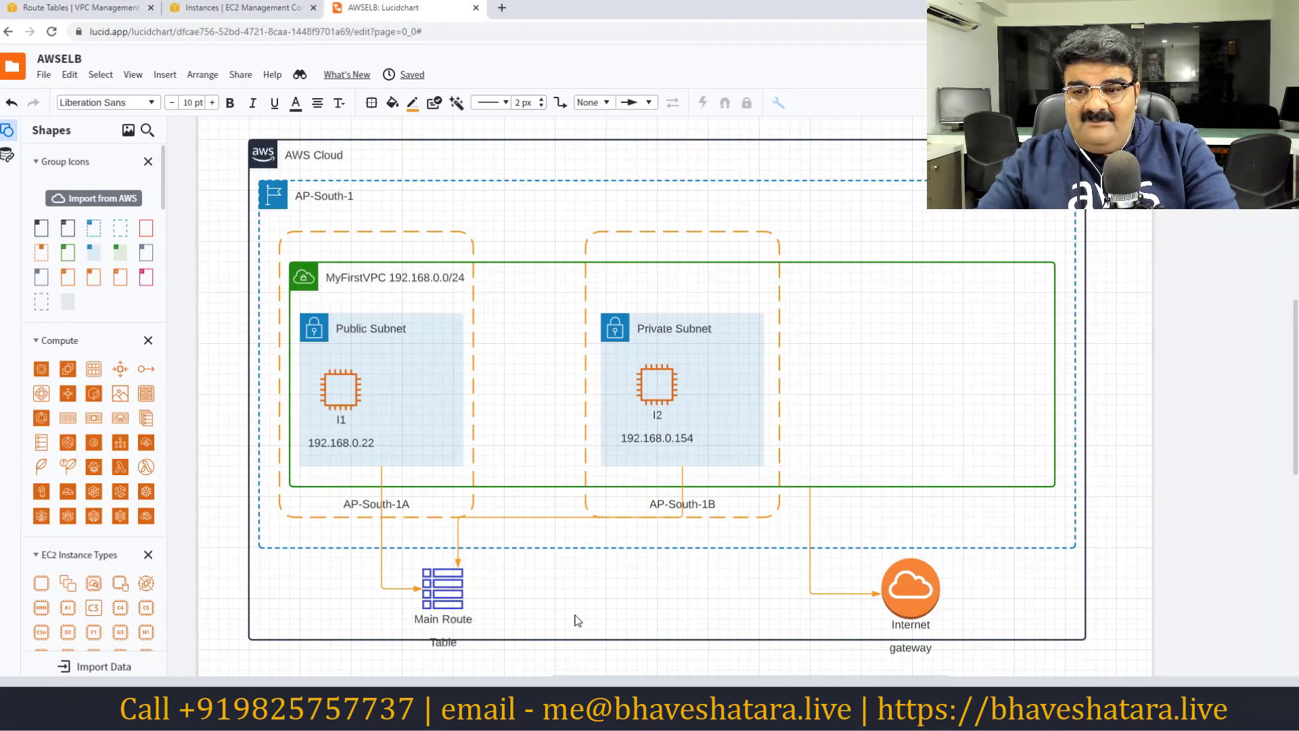
scroll(127, 298, down, 2)
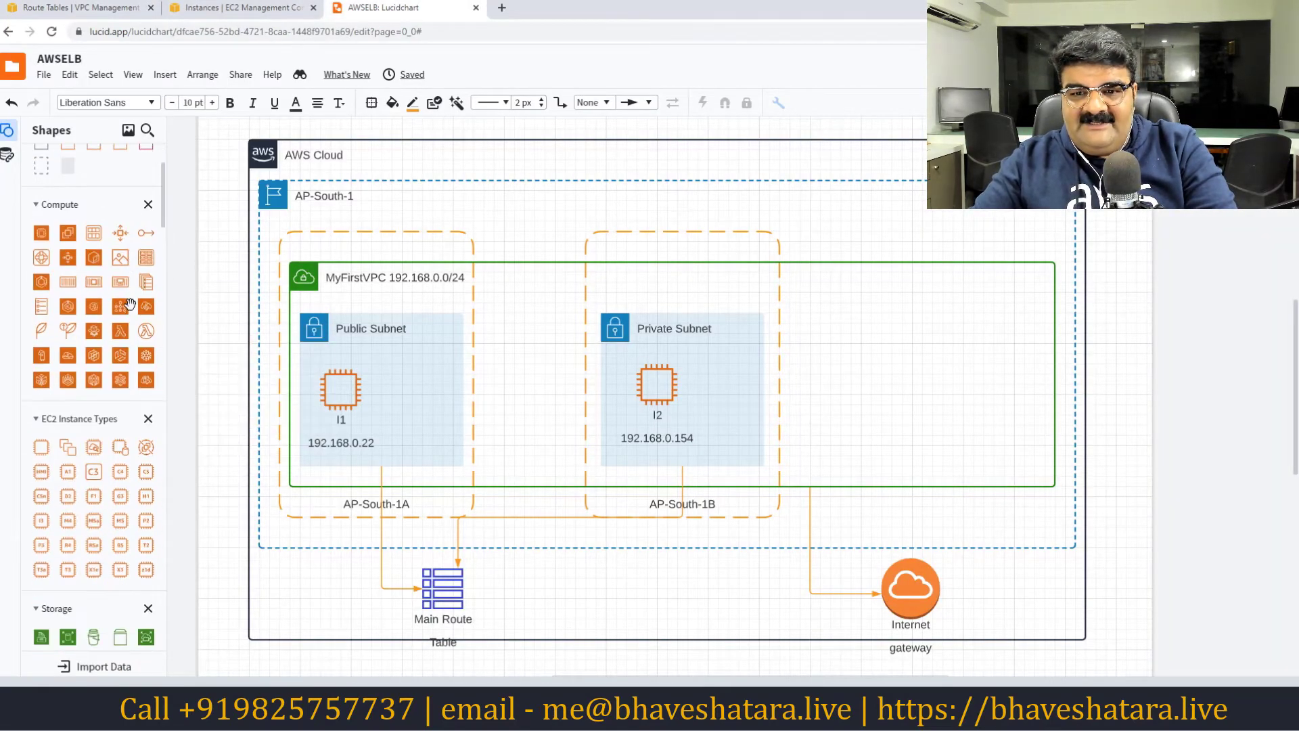
scroll(129, 304, down, 5)
mouse_move(91, 512)
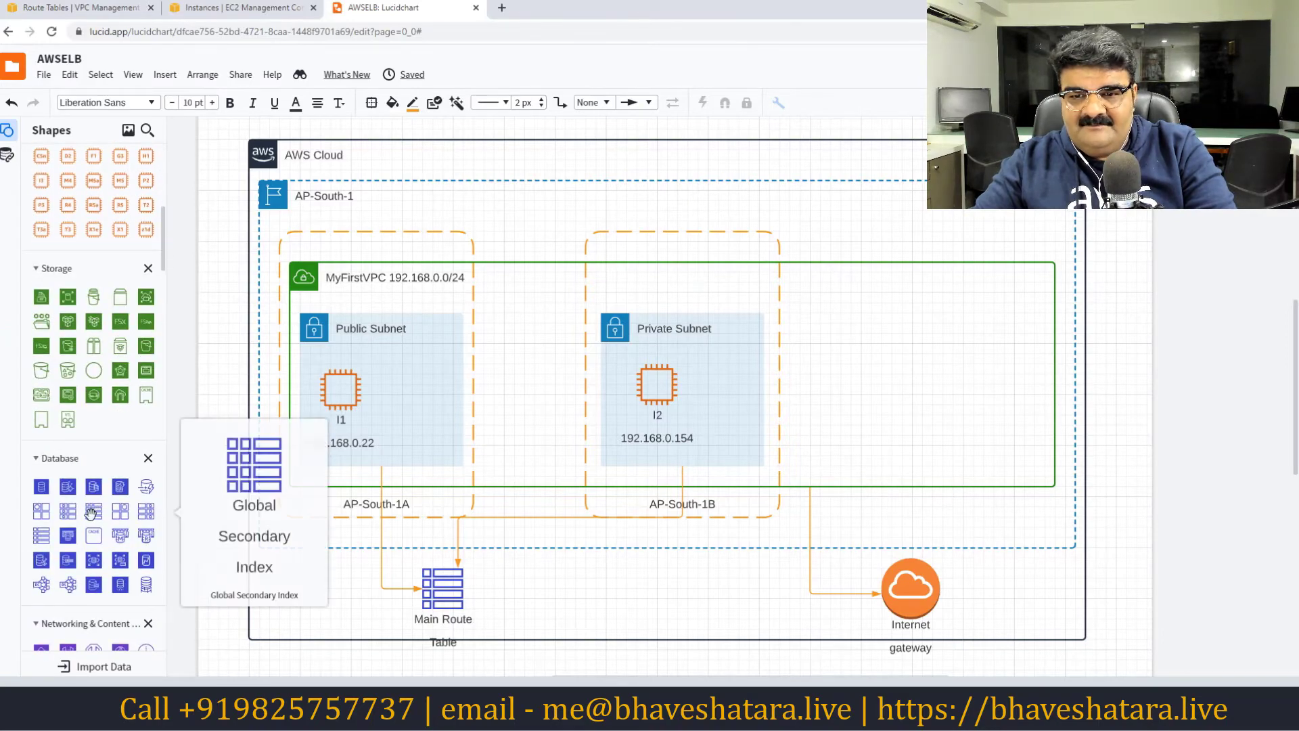
drag(91, 512, 142, 518)
mouse_move(63, 513)
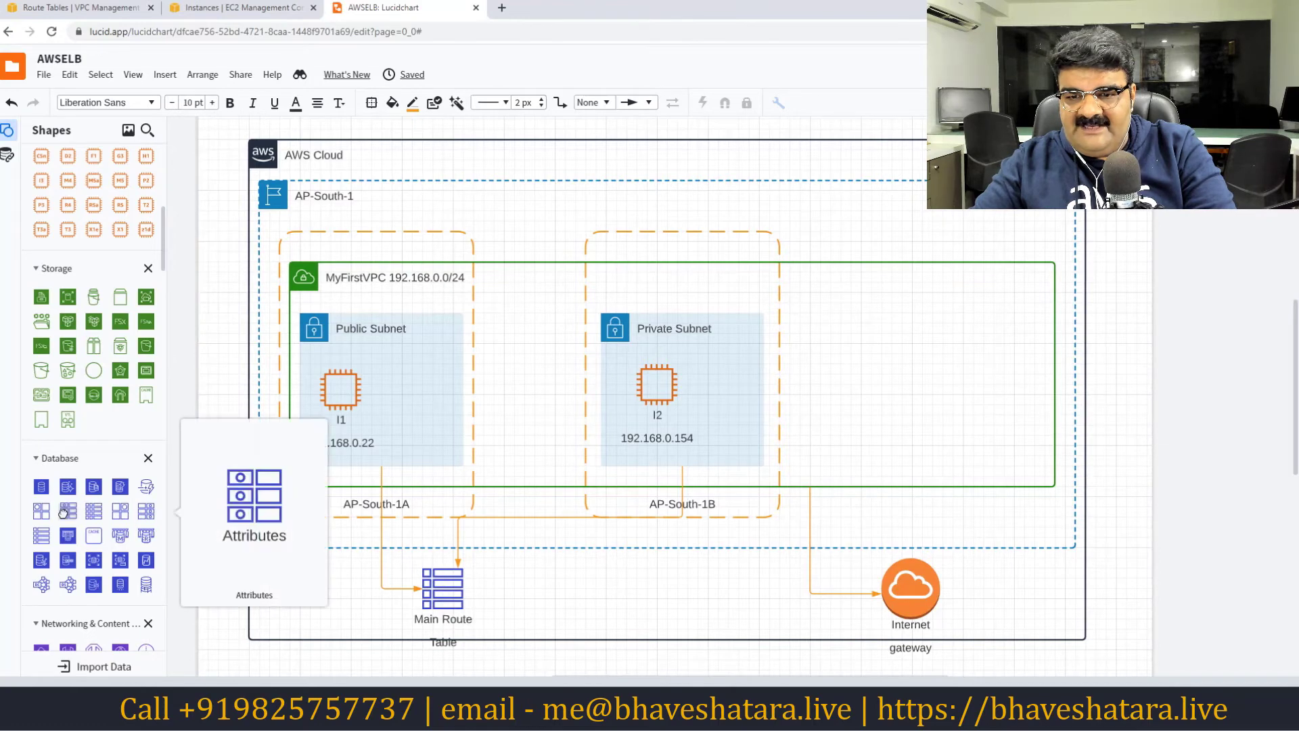
drag(62, 512, 572, 589)
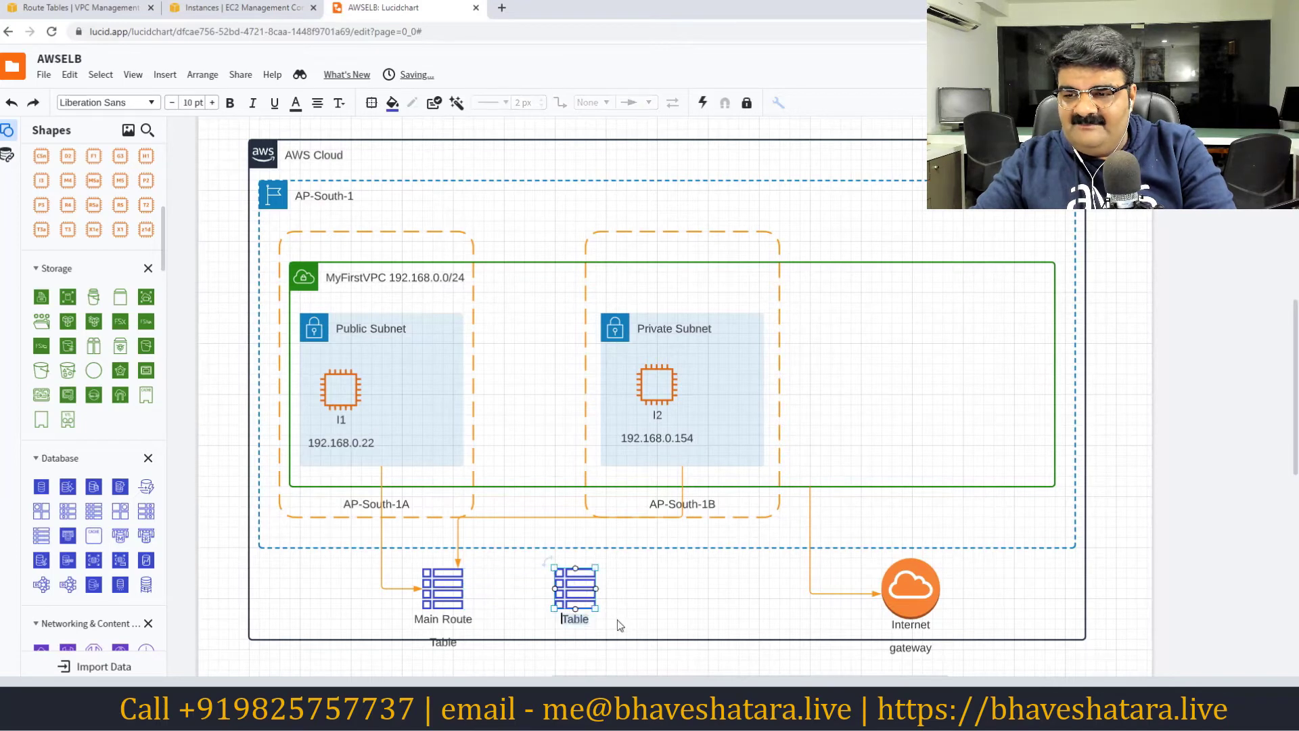
Label the new table shape Public RT.
key(BackSpace)
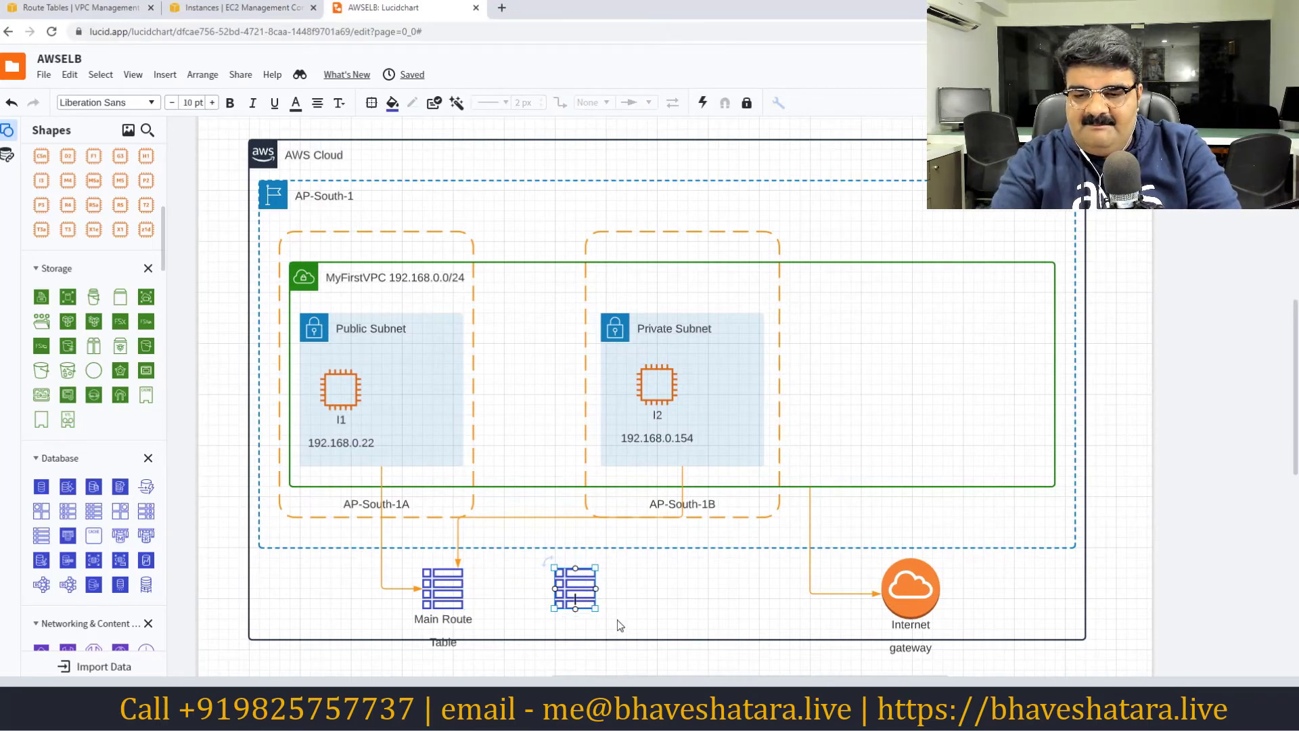
text(Pu)
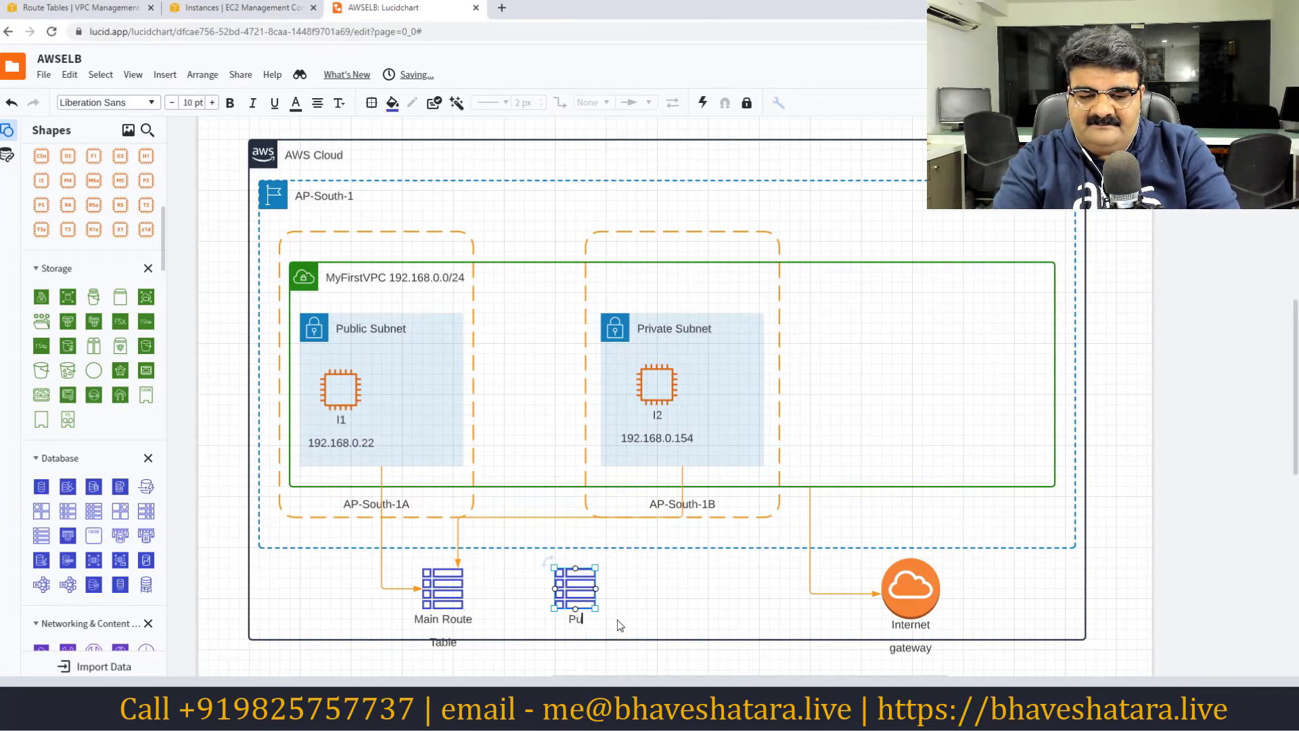
text(blic R)
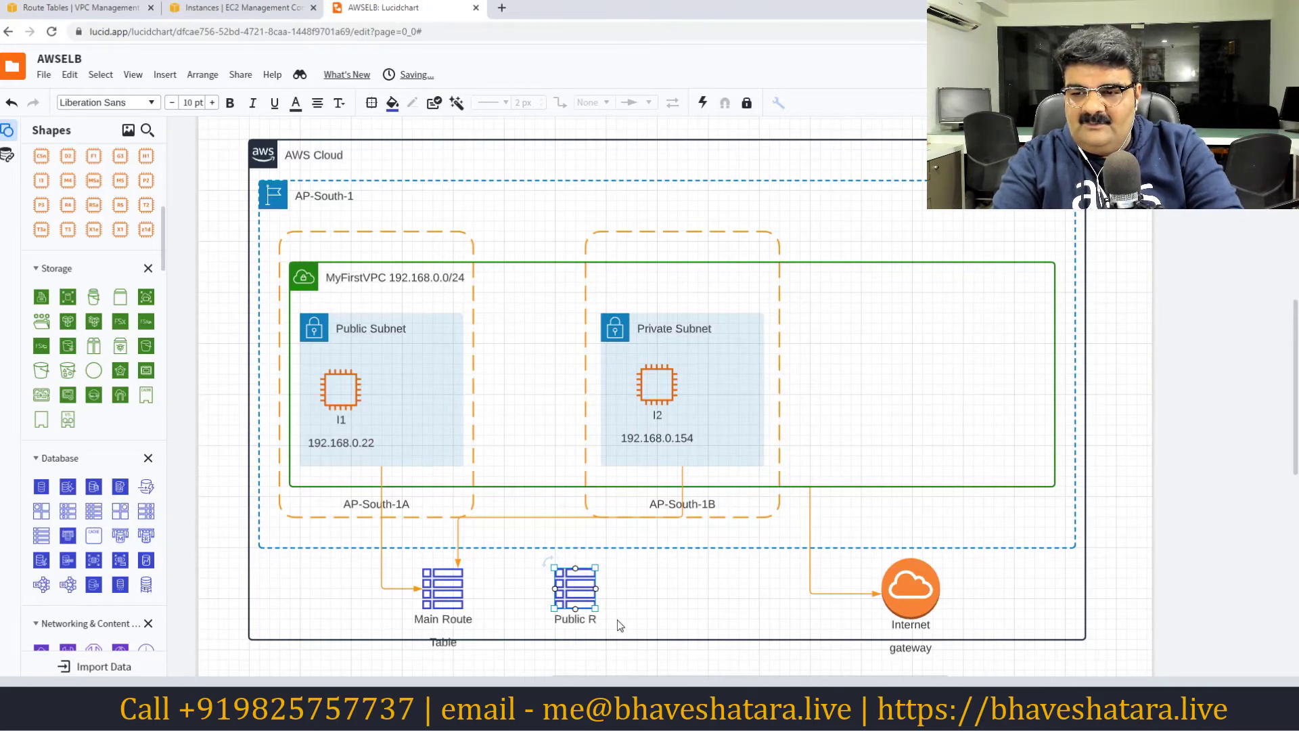
text(T)
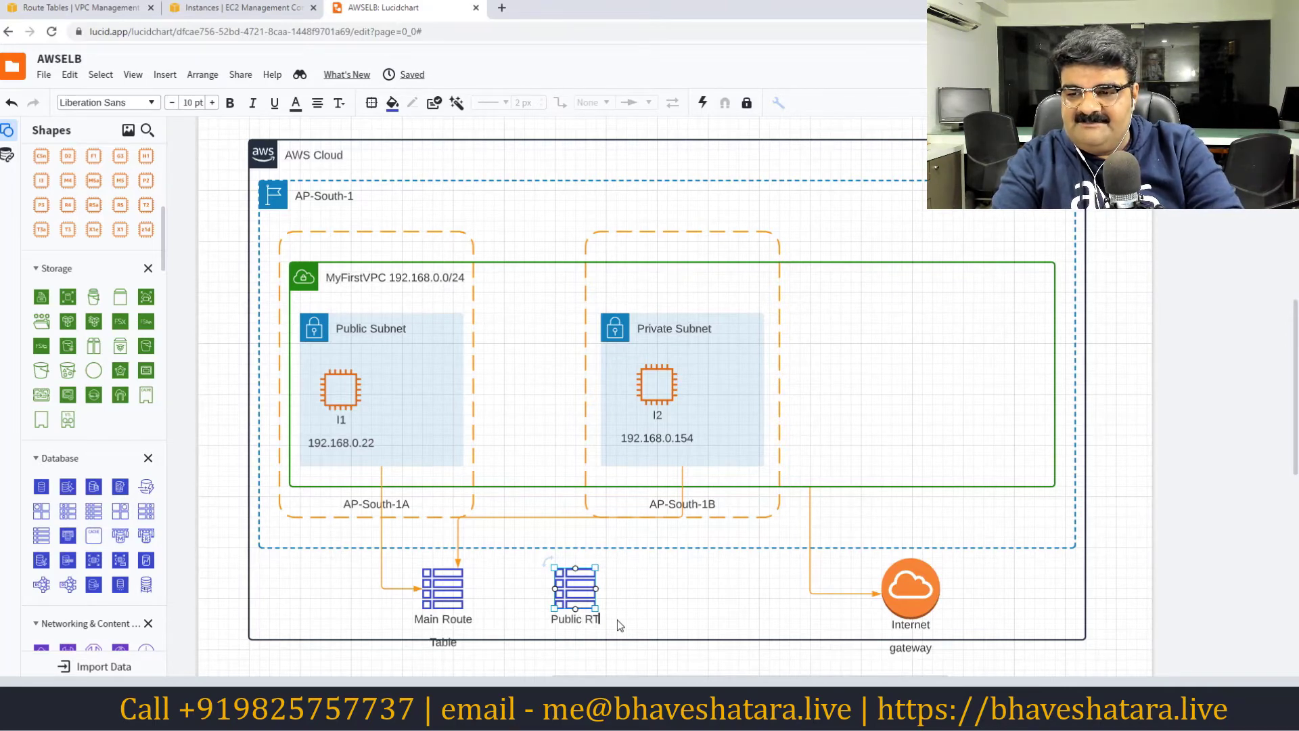
click(620, 626)
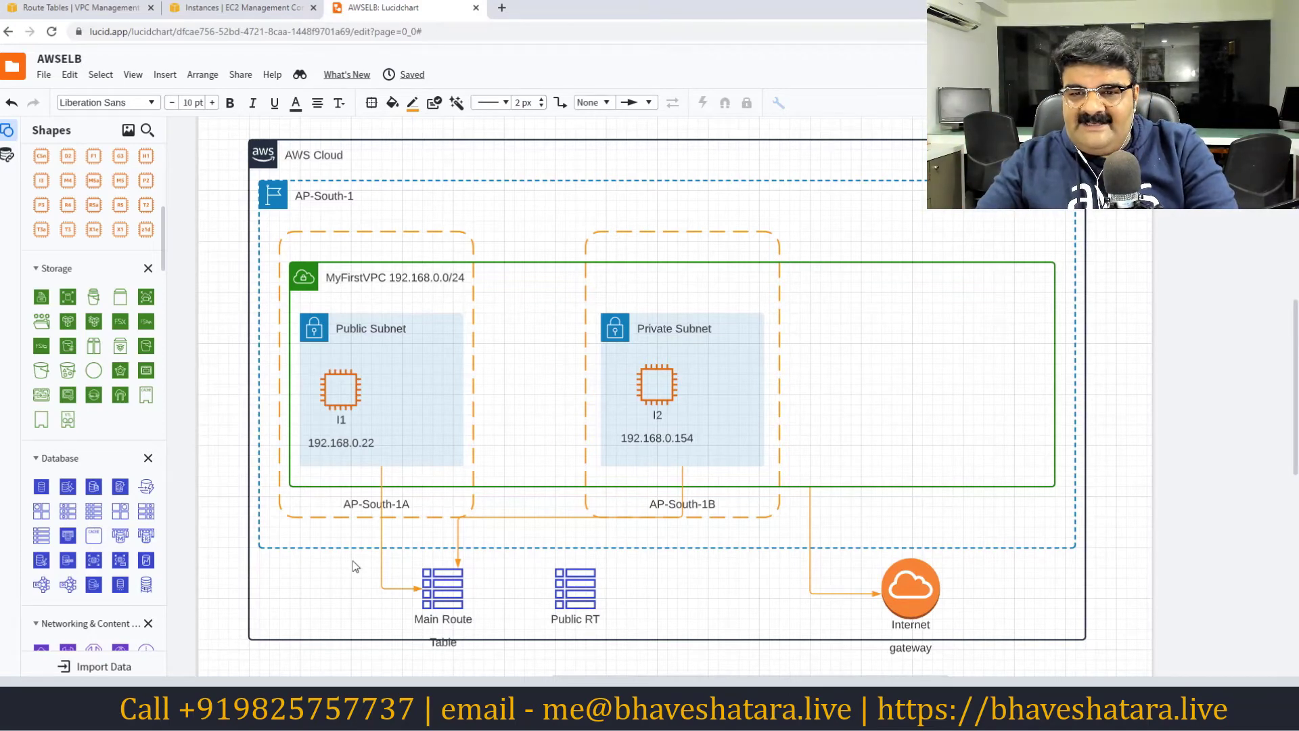
Connect Public RT to the Internet gateway with an arrow and move the Public RT shape slightly down.
mouse_move(597, 588)
drag(598, 589, 879, 583)
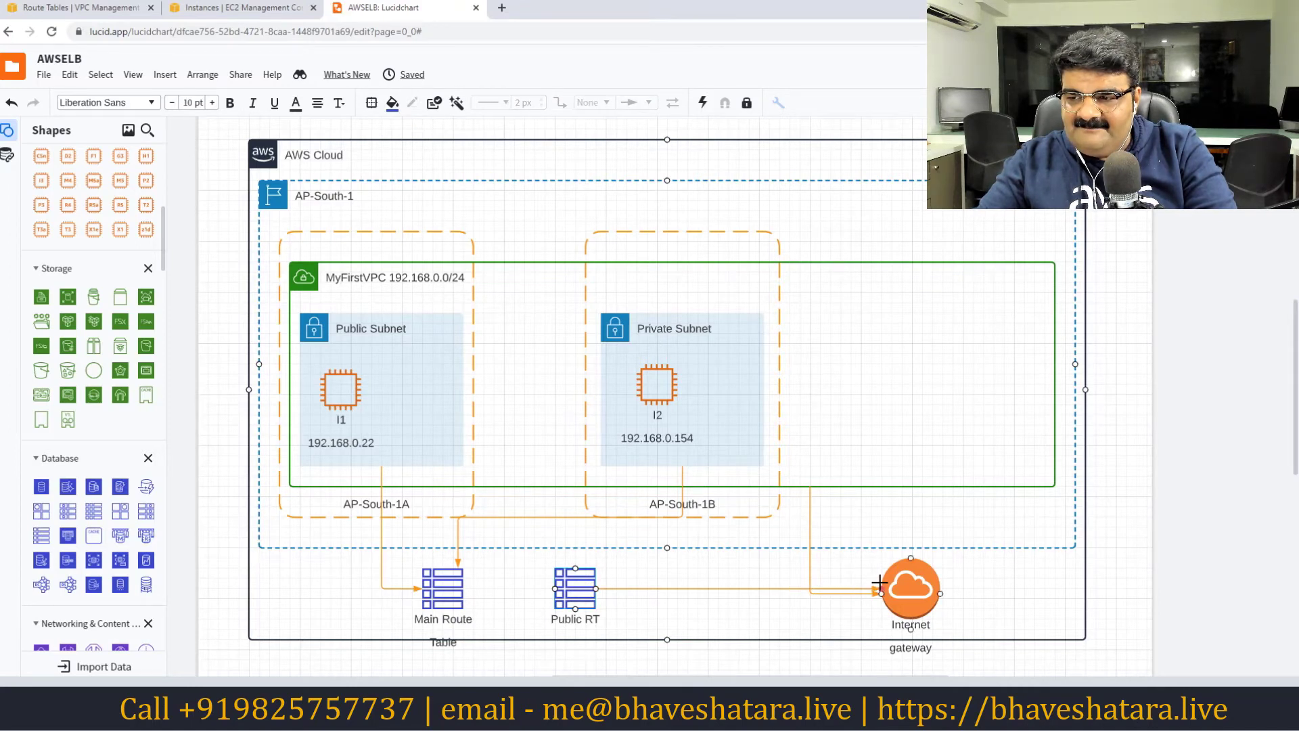
drag(574, 586, 573, 596)
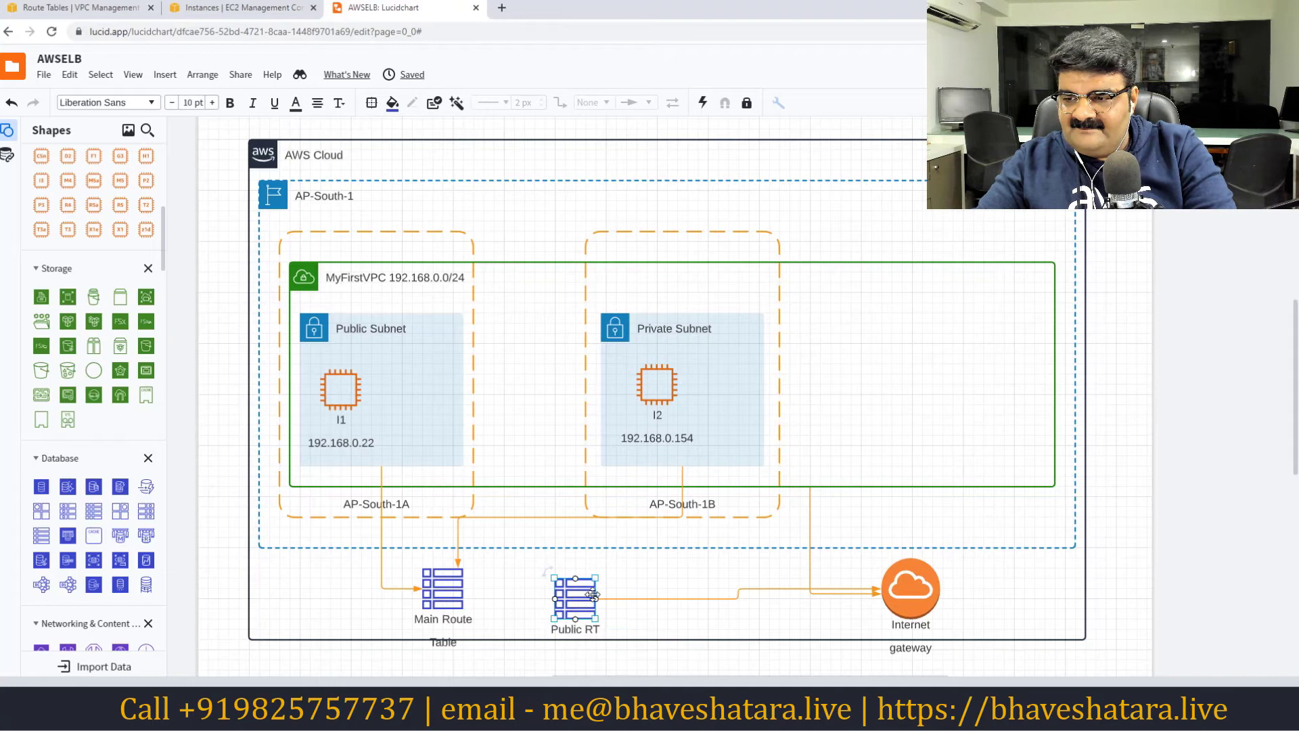
click(727, 598)
click(724, 600)
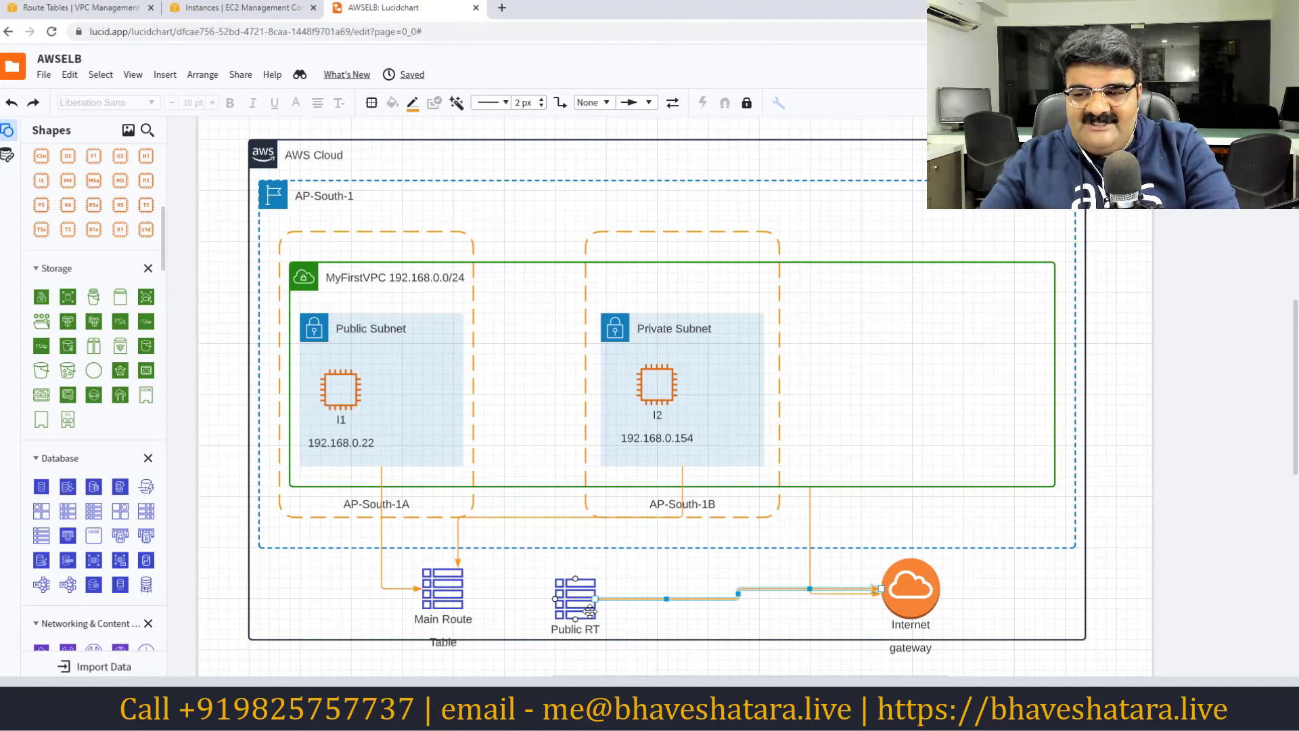
Switch to the AWS VPC console and add a saved route in Public_RT for destination 0.0.0.0/0 targeting internet gateway igw-071f9ad1202734a35.
click(103, 9)
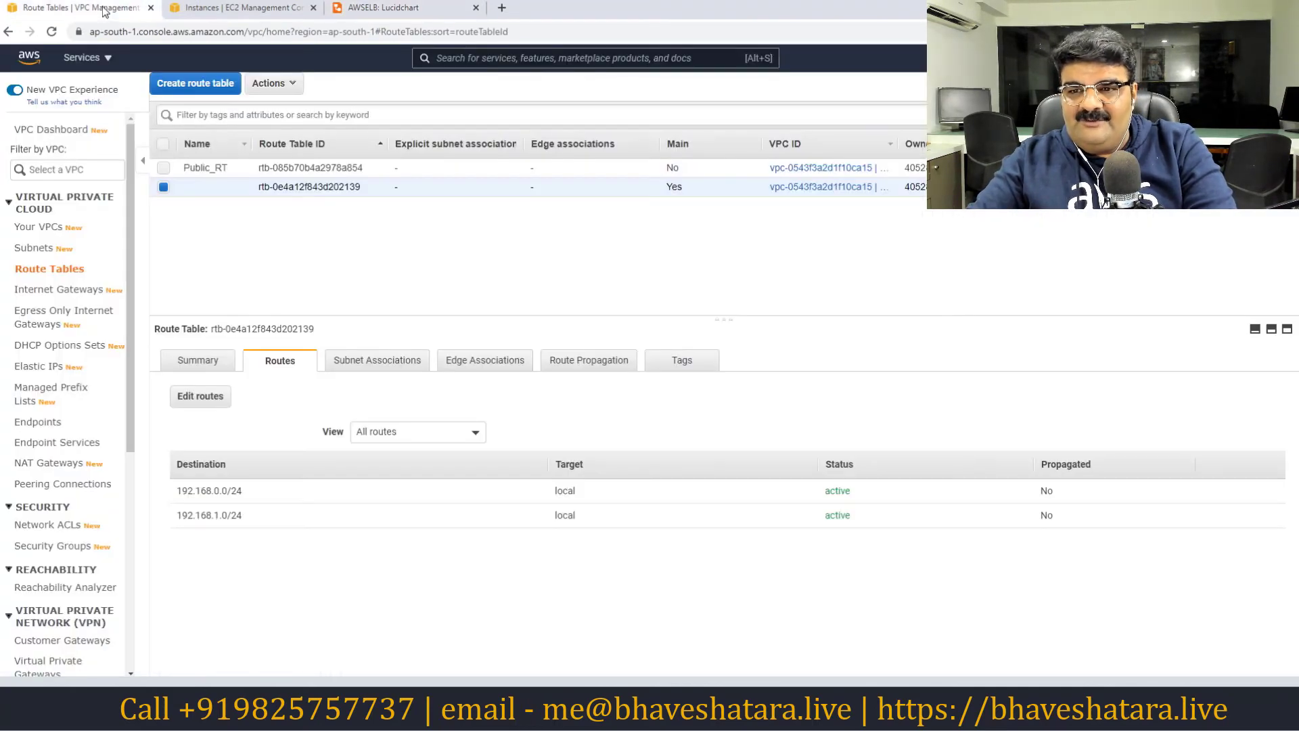
click(163, 169)
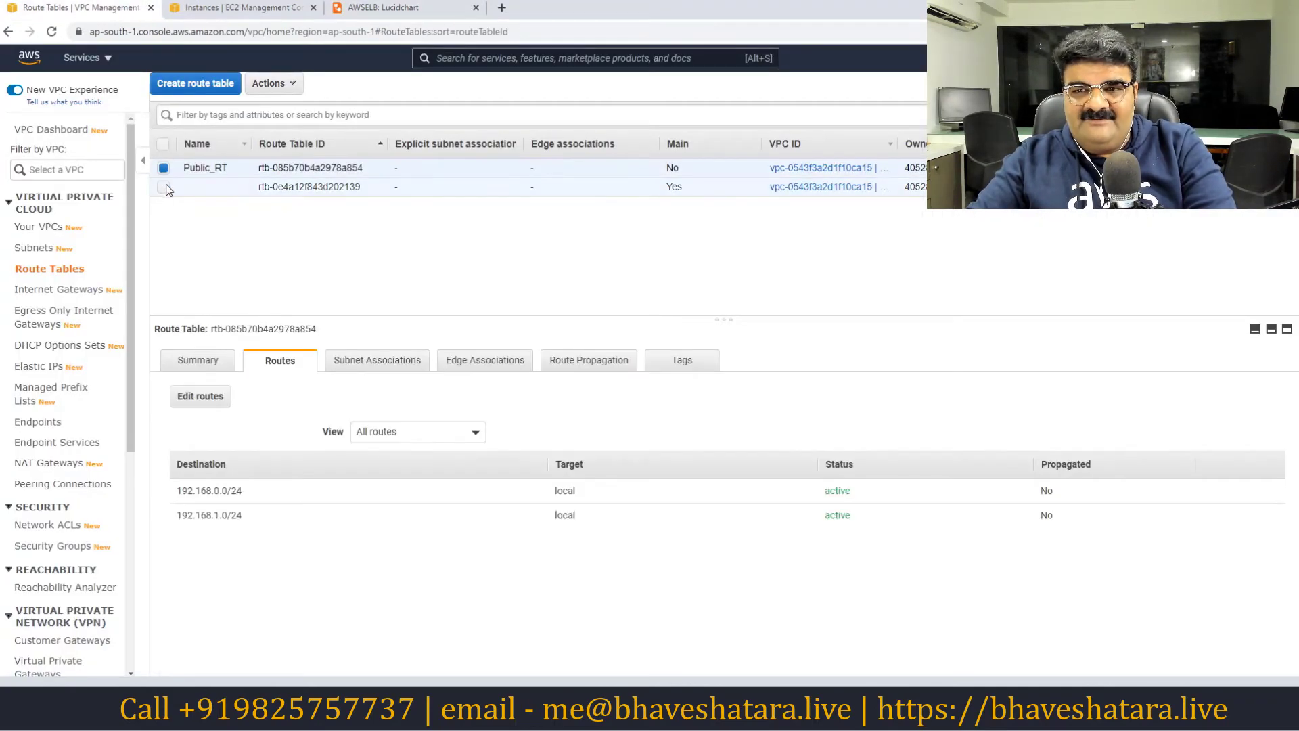
click(211, 403)
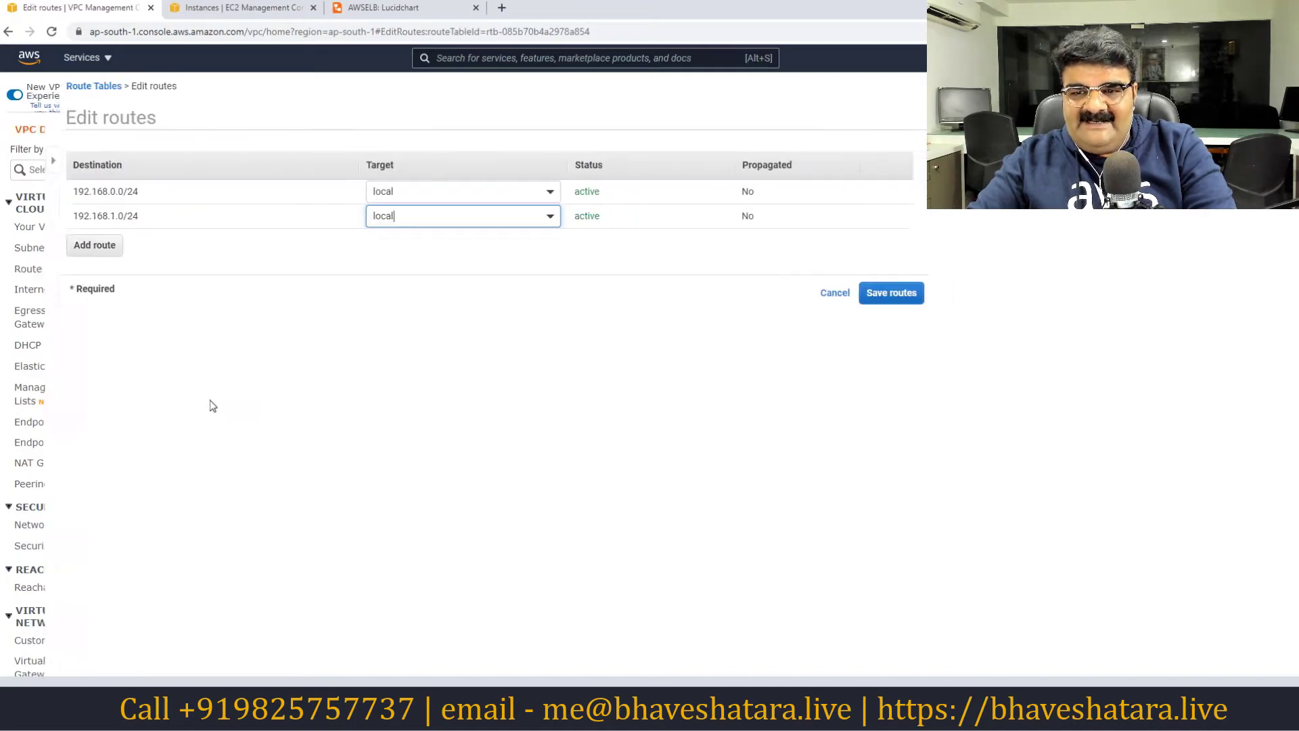
click(41, 245)
text(0.0)
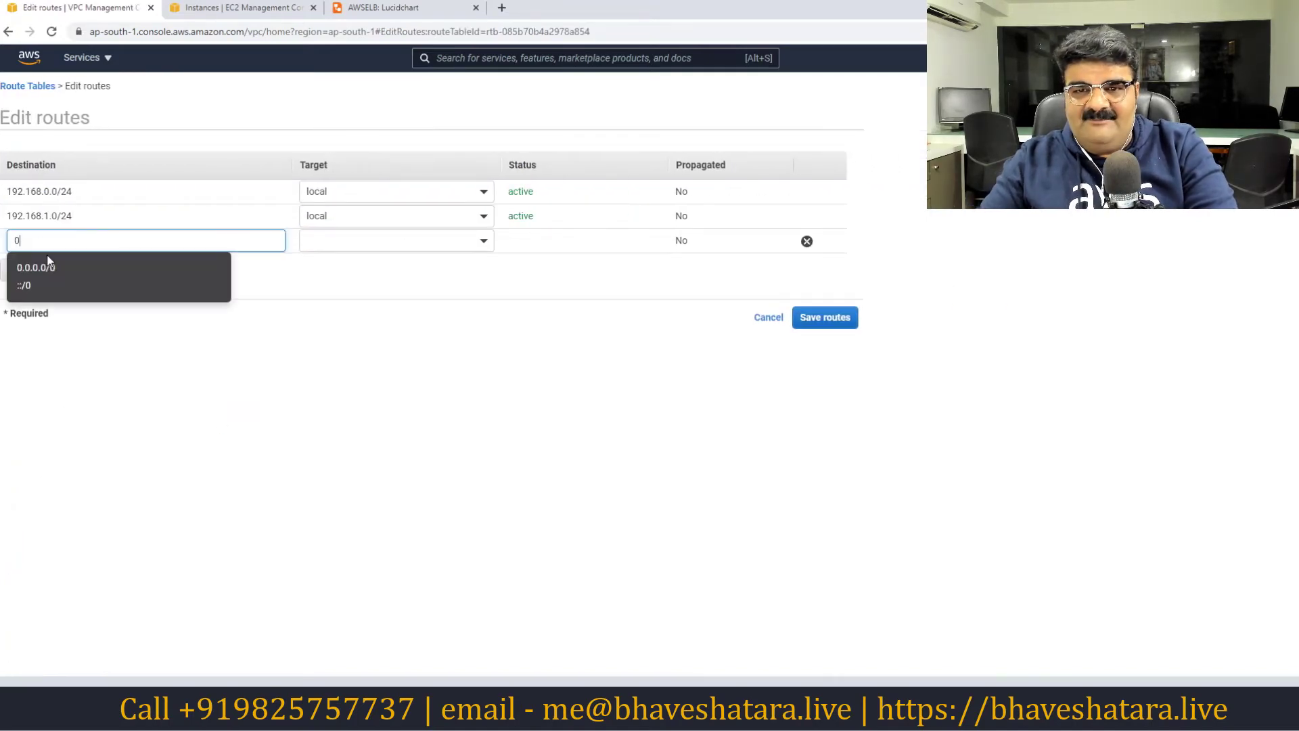
click(53, 266)
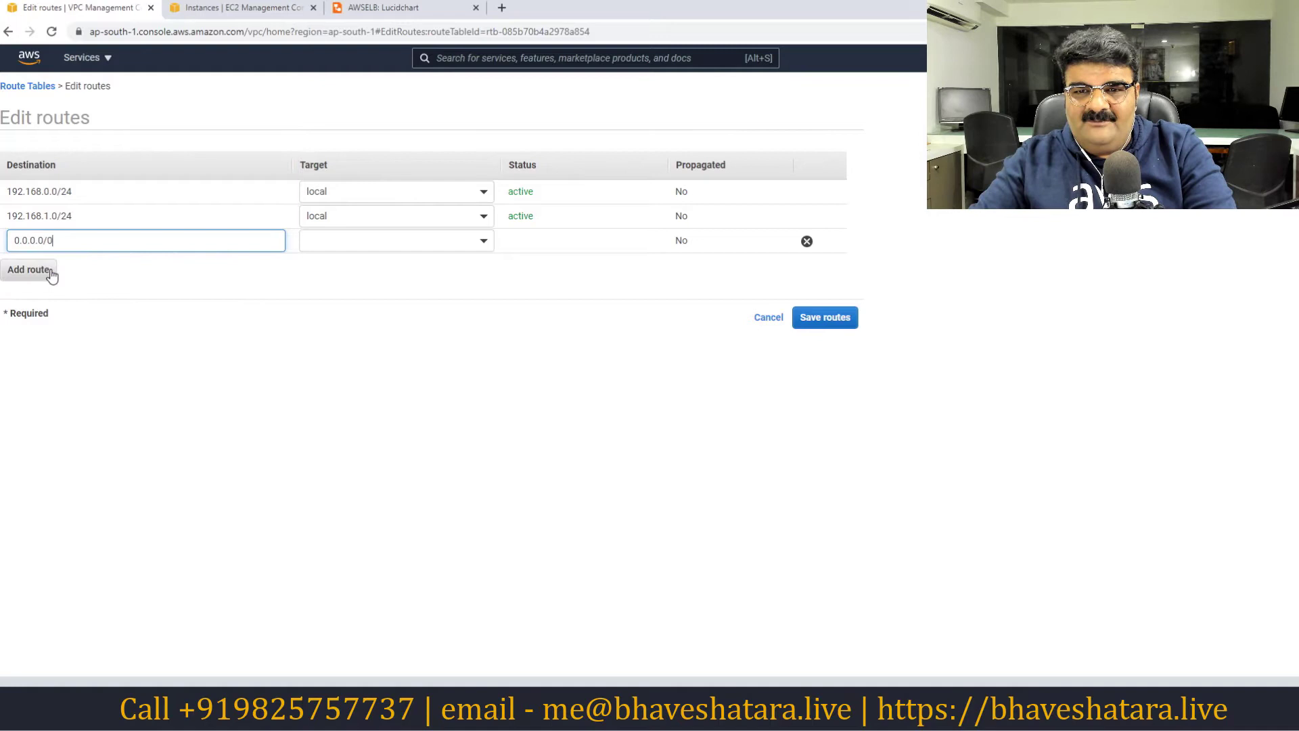
click(477, 242)
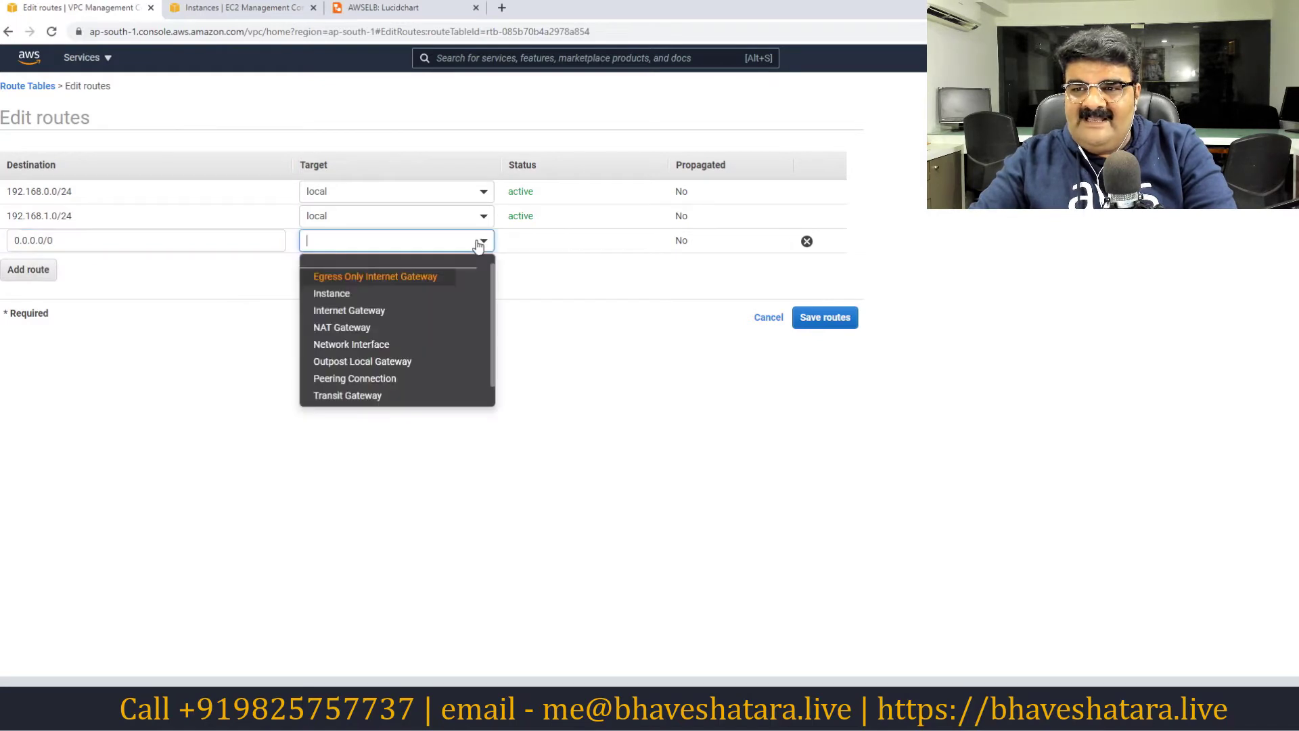
click(368, 317)
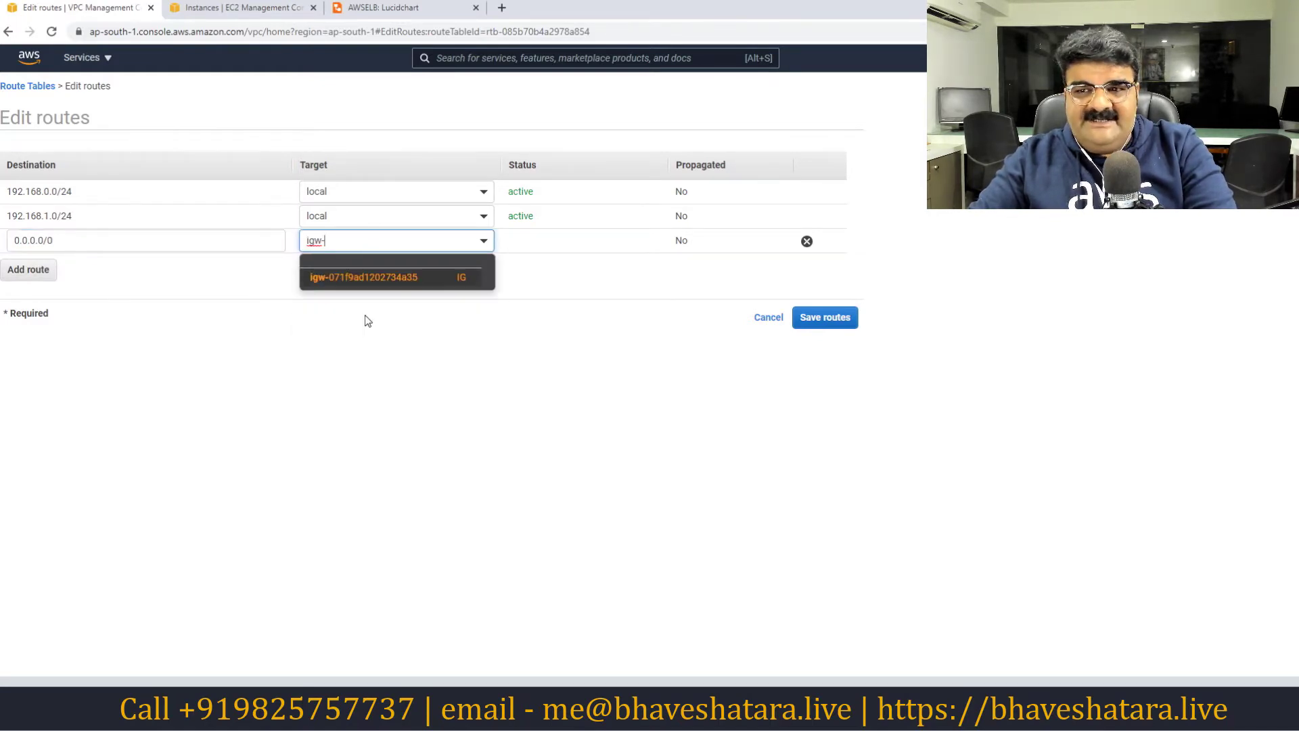
click(365, 285)
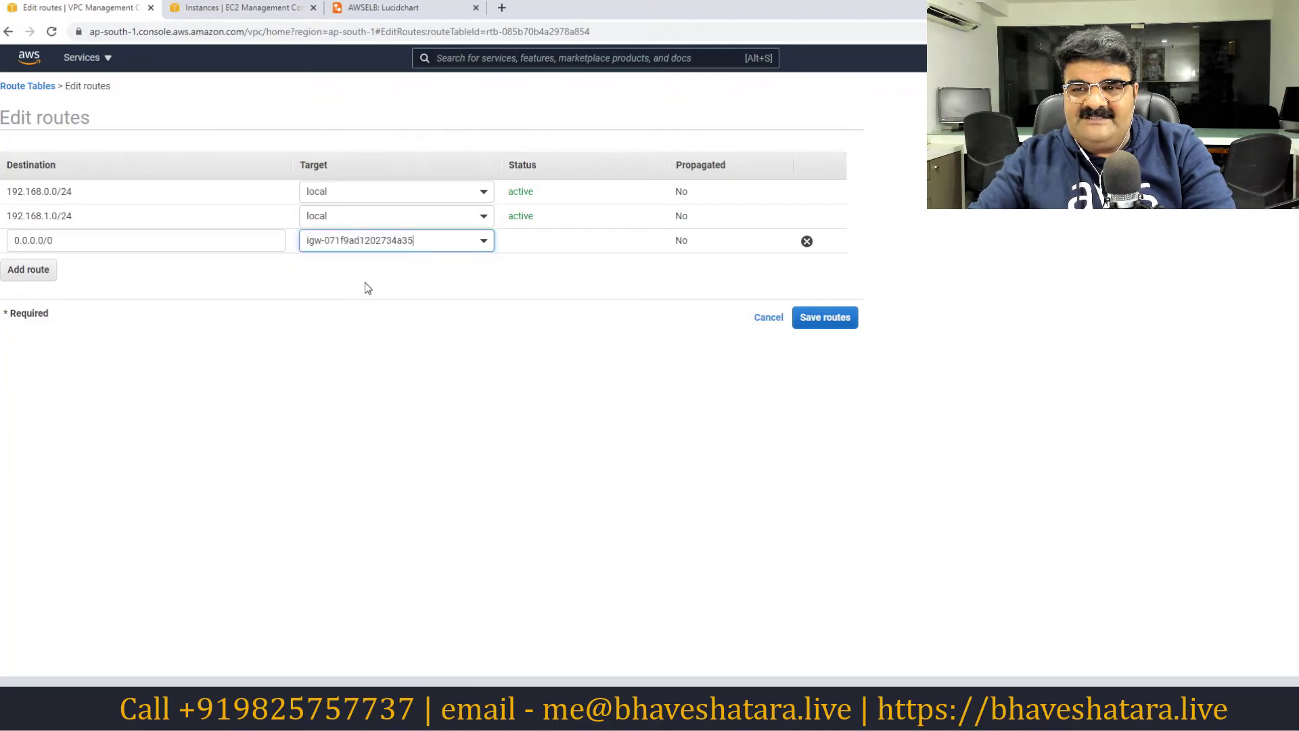
click(820, 323)
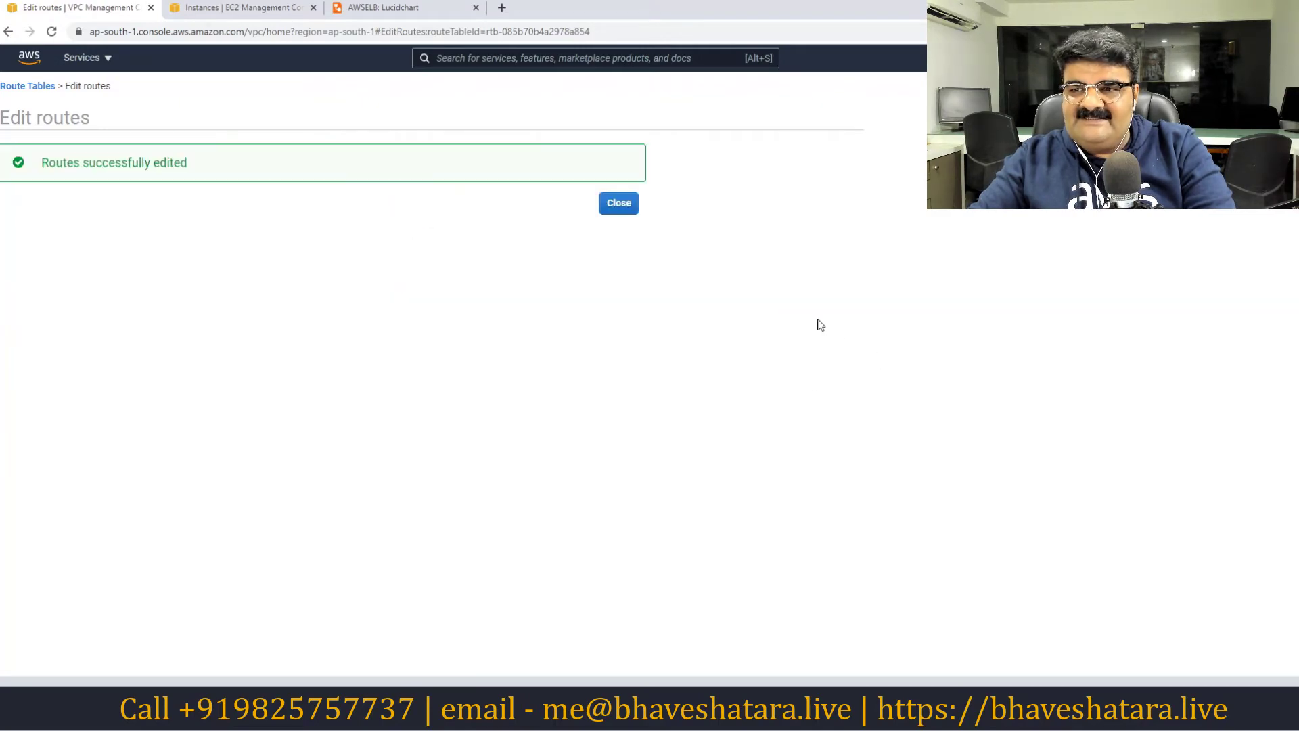
click(619, 204)
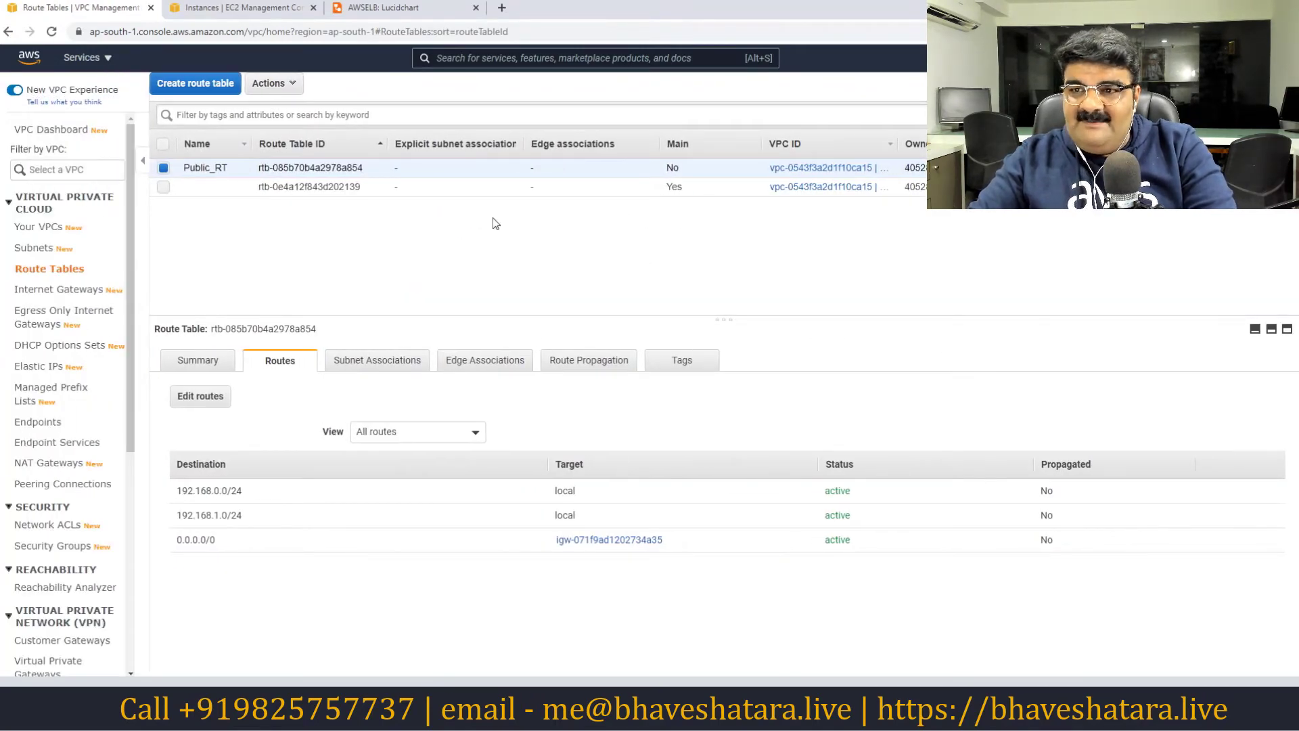
Return to the AWSELB Lucidchart diagram and delete the connector from Public Subnet to Main Route Table.
click(399, 8)
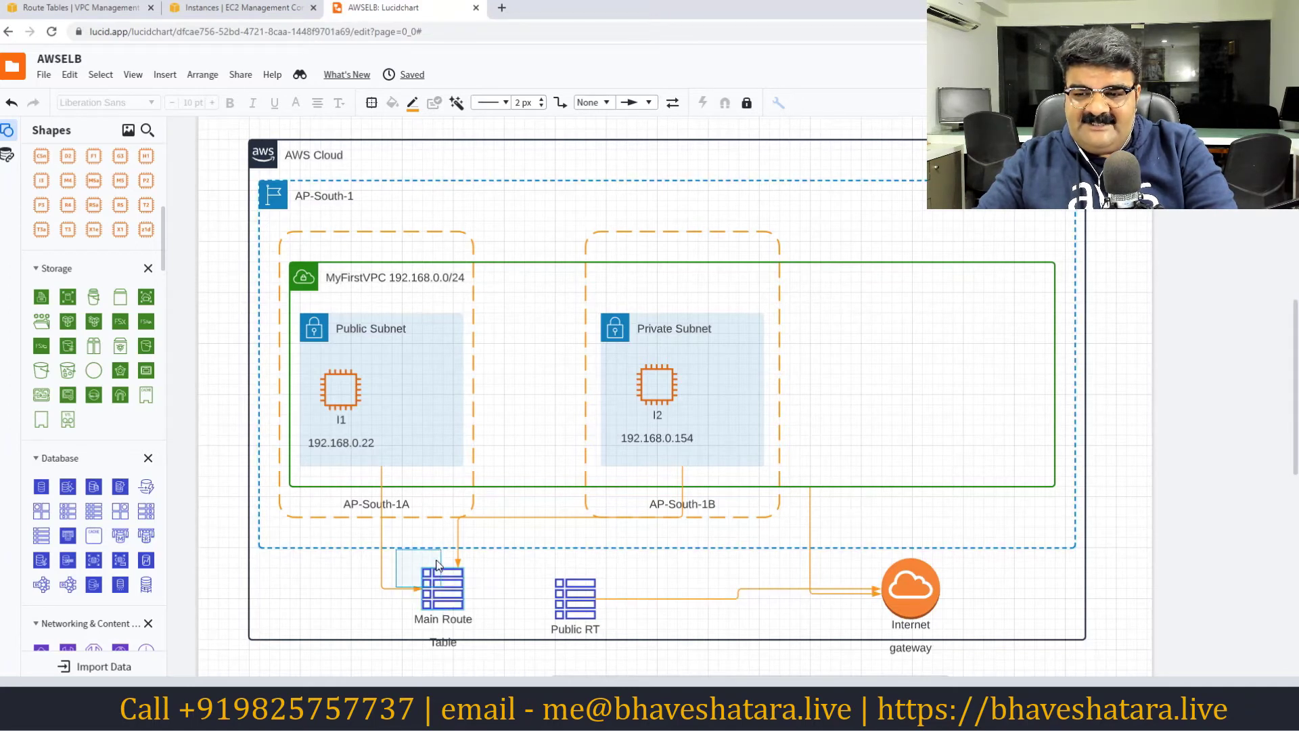
click(424, 586)
mouse_move(396, 588)
mouse_down()
mouse_move(393, 565)
mouse_move(389, 579)
mouse_up()
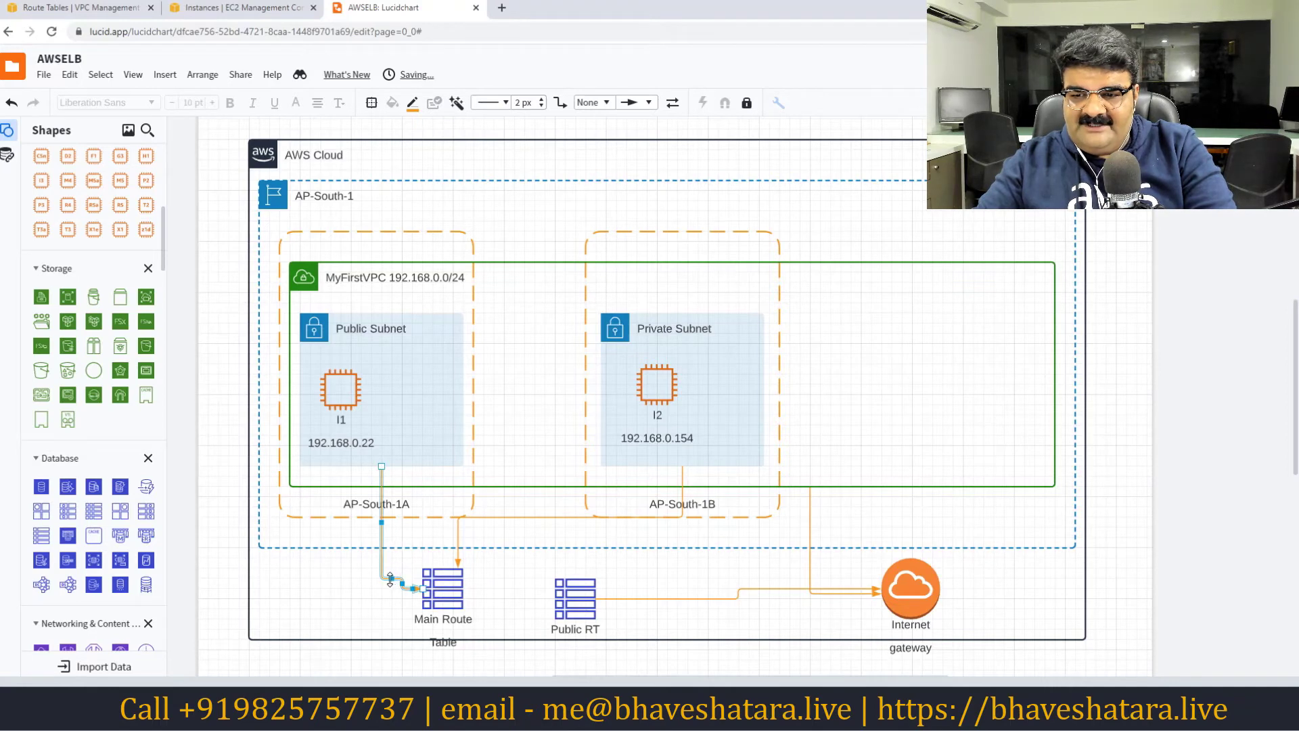
key(Delete)
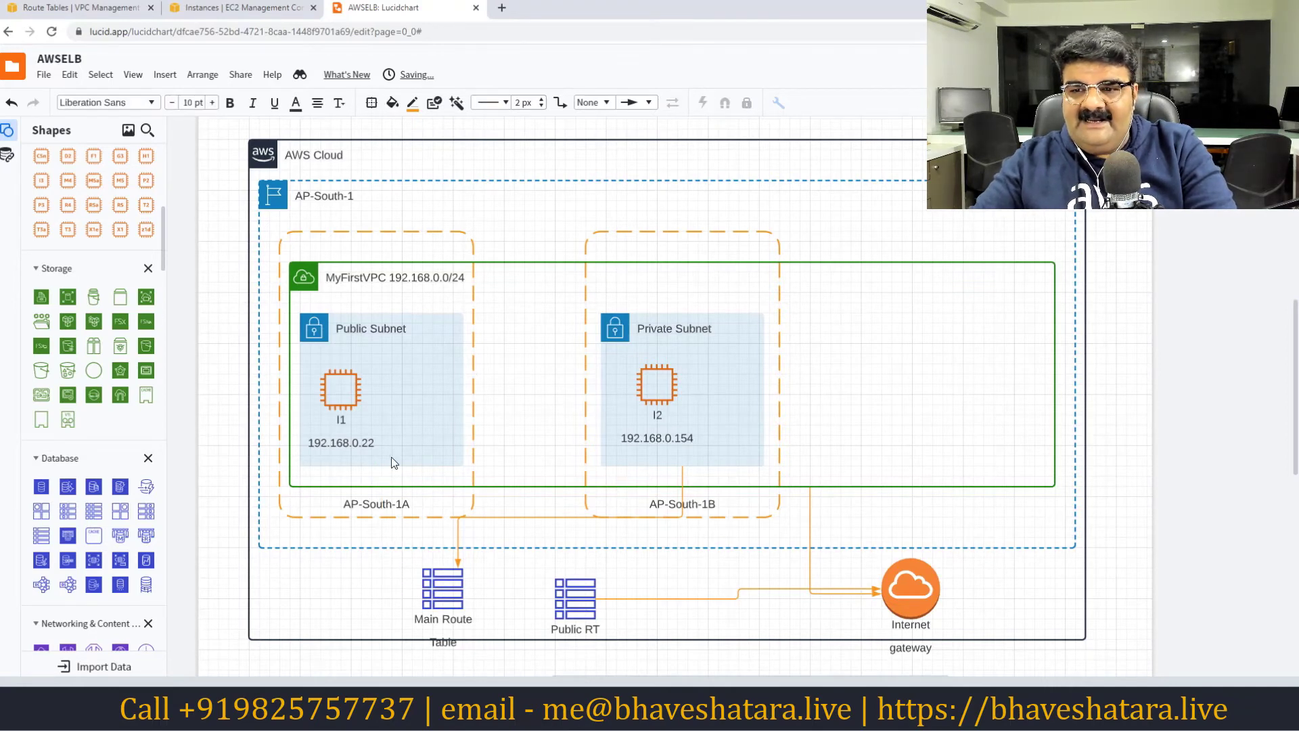
click(432, 486)
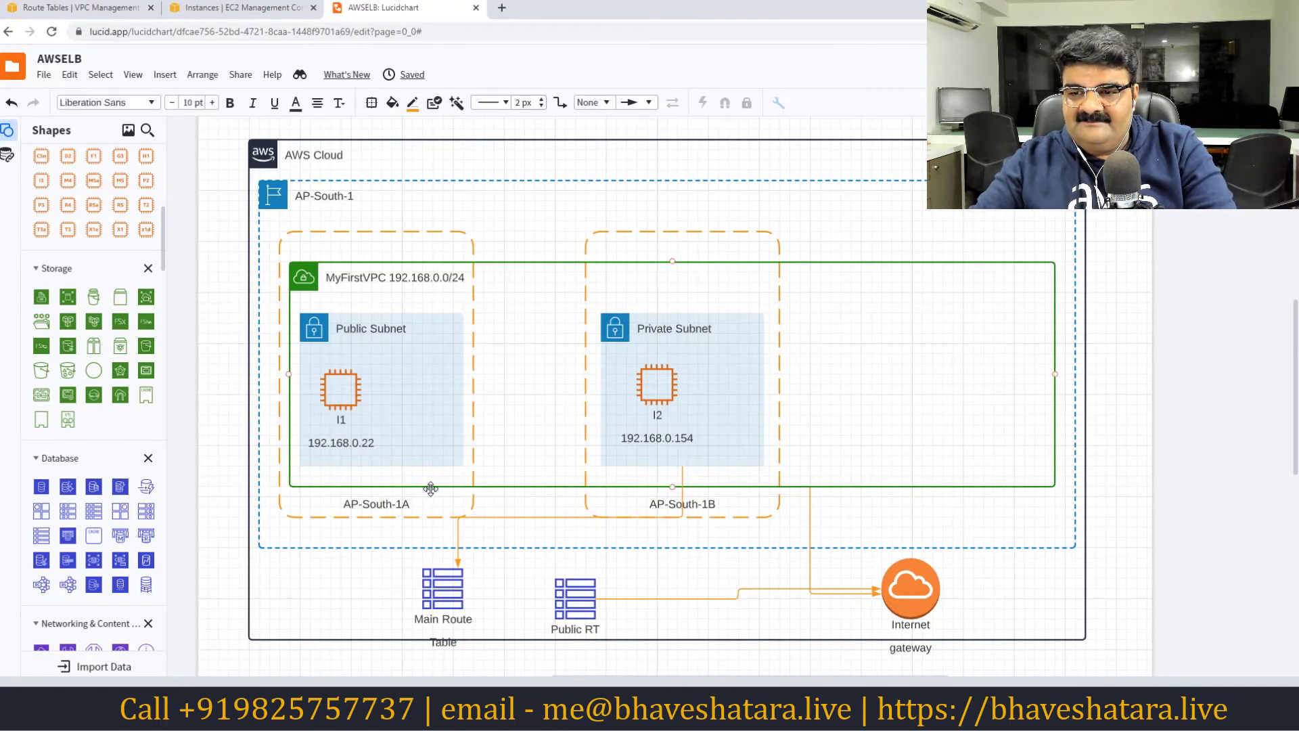
drag(430, 488, 575, 579)
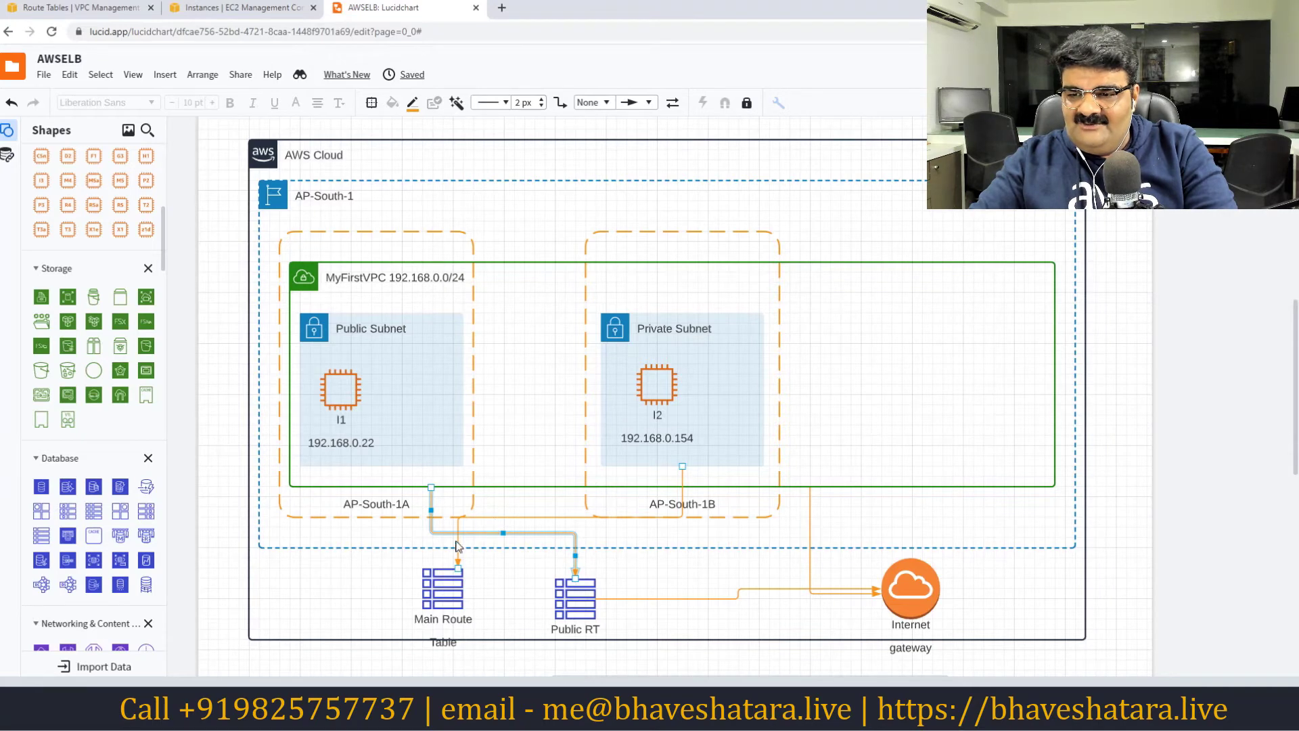
key(Escape)
drag(493, 517, 501, 542)
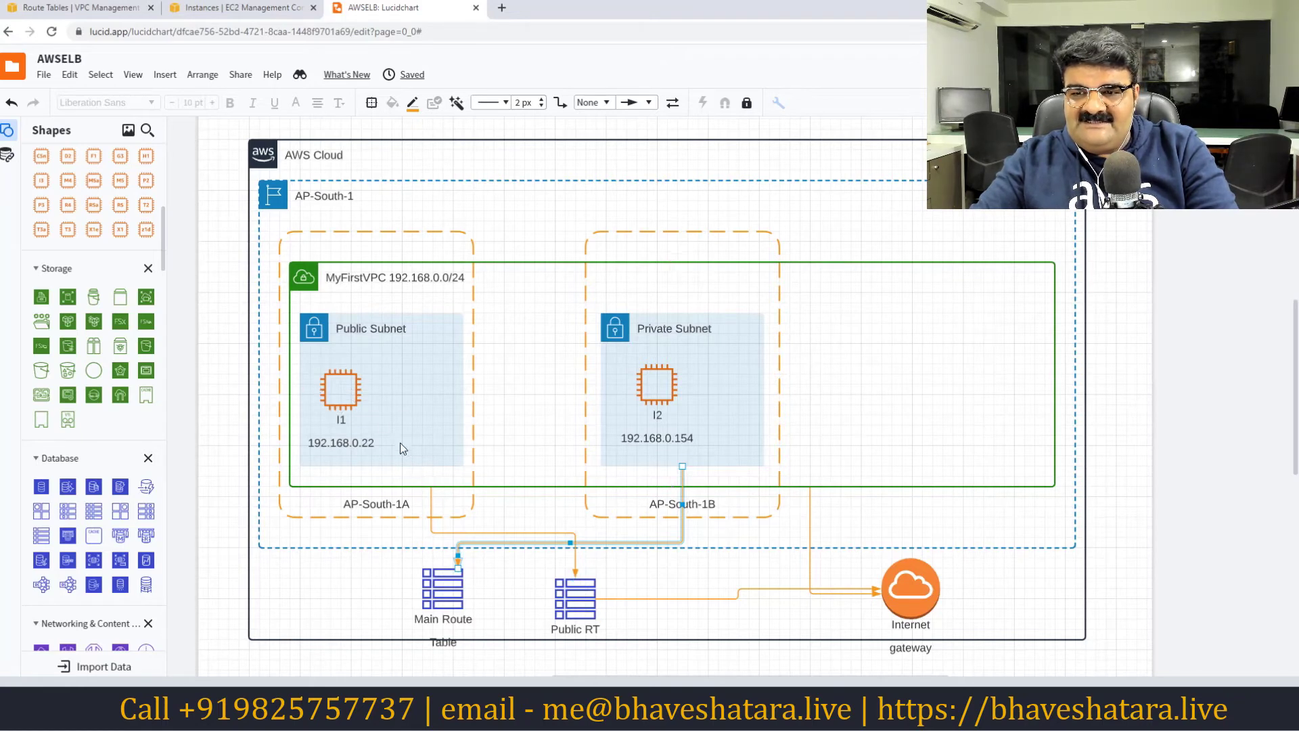
click(433, 494)
key(Delete)
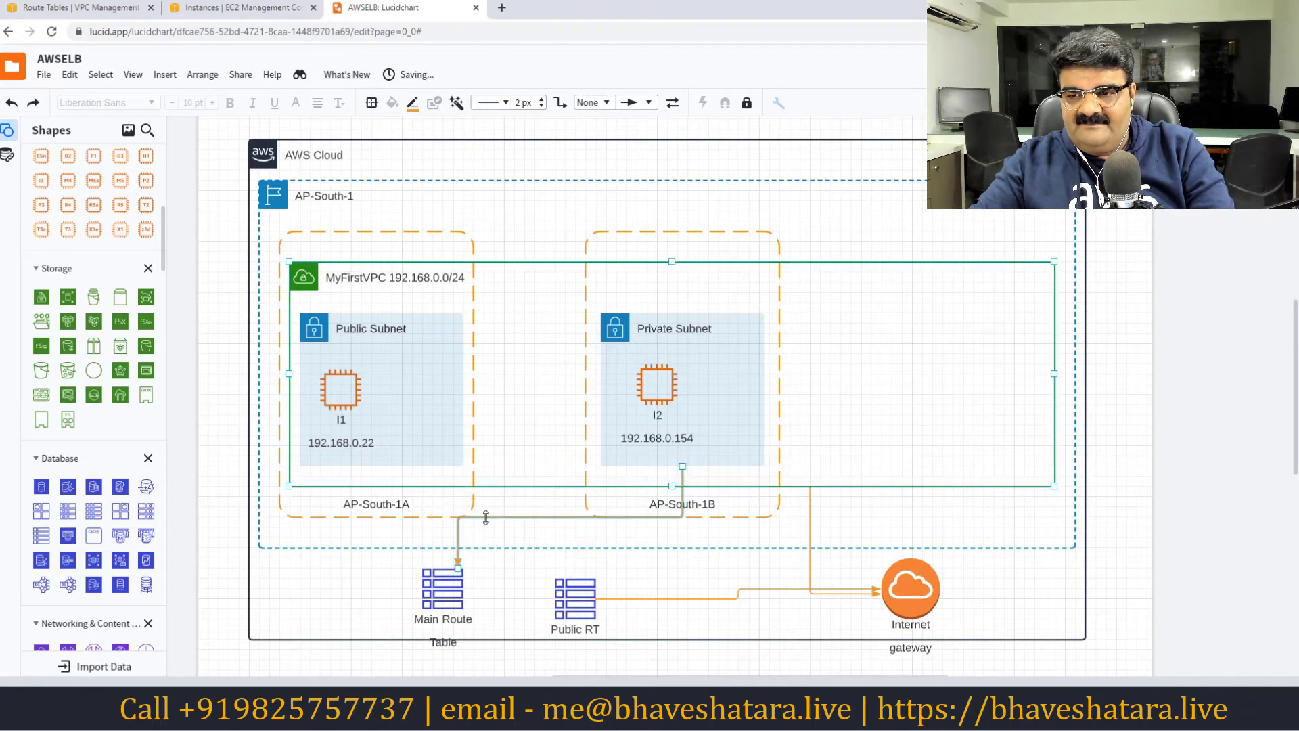
key(ctrl+z)
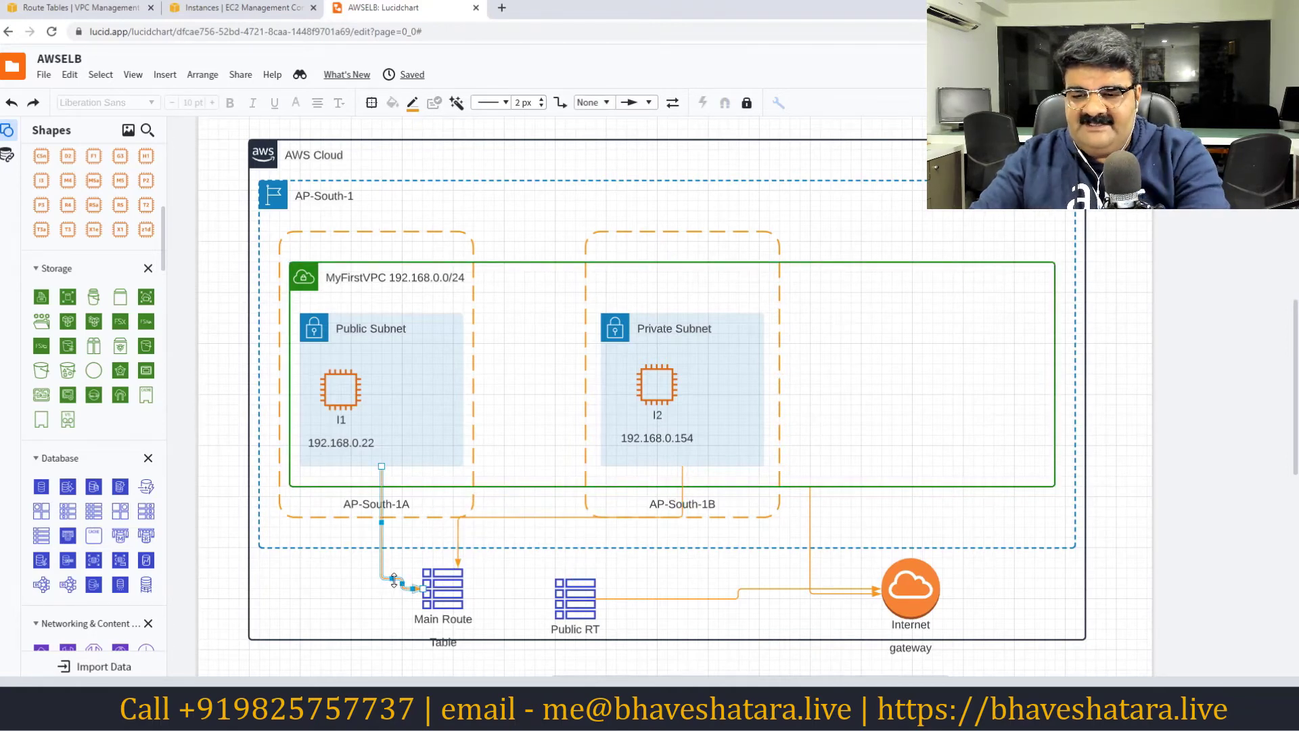
Delete the restored connector between Public Subnet and Main Route Table and draw an arrow from Public Subnet to Public RT.
key(Delete)
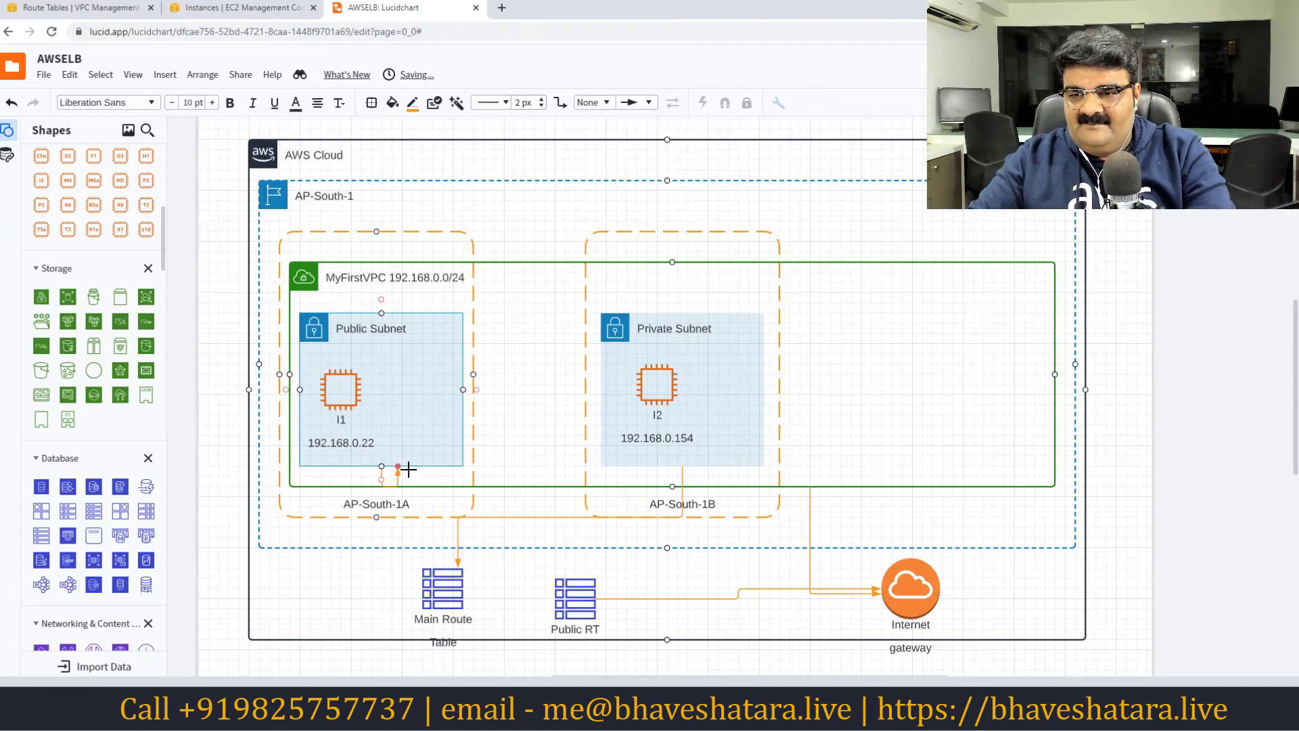
drag(381, 479, 577, 574)
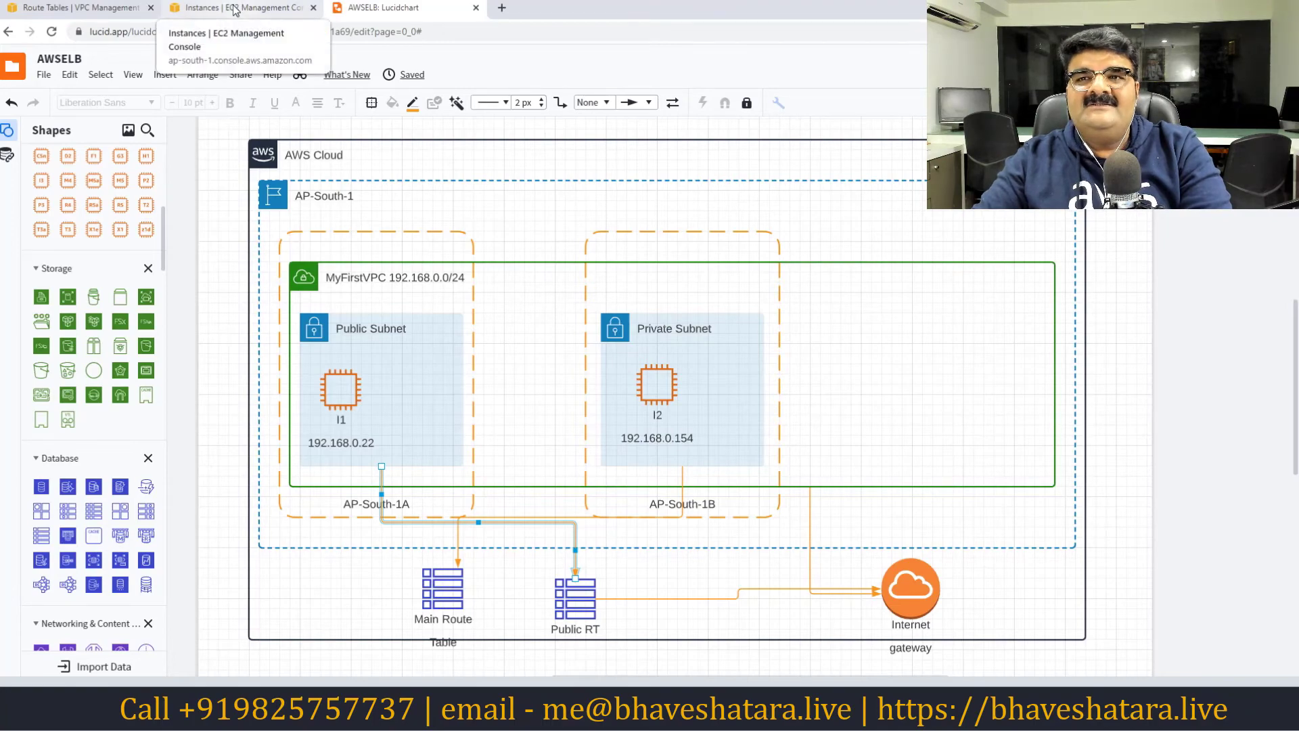
Switch to the VPC console's Public_RT subnet associations, associate the Public Subnet (192.168.0.0/25) with the route table, and save.
click(86, 6)
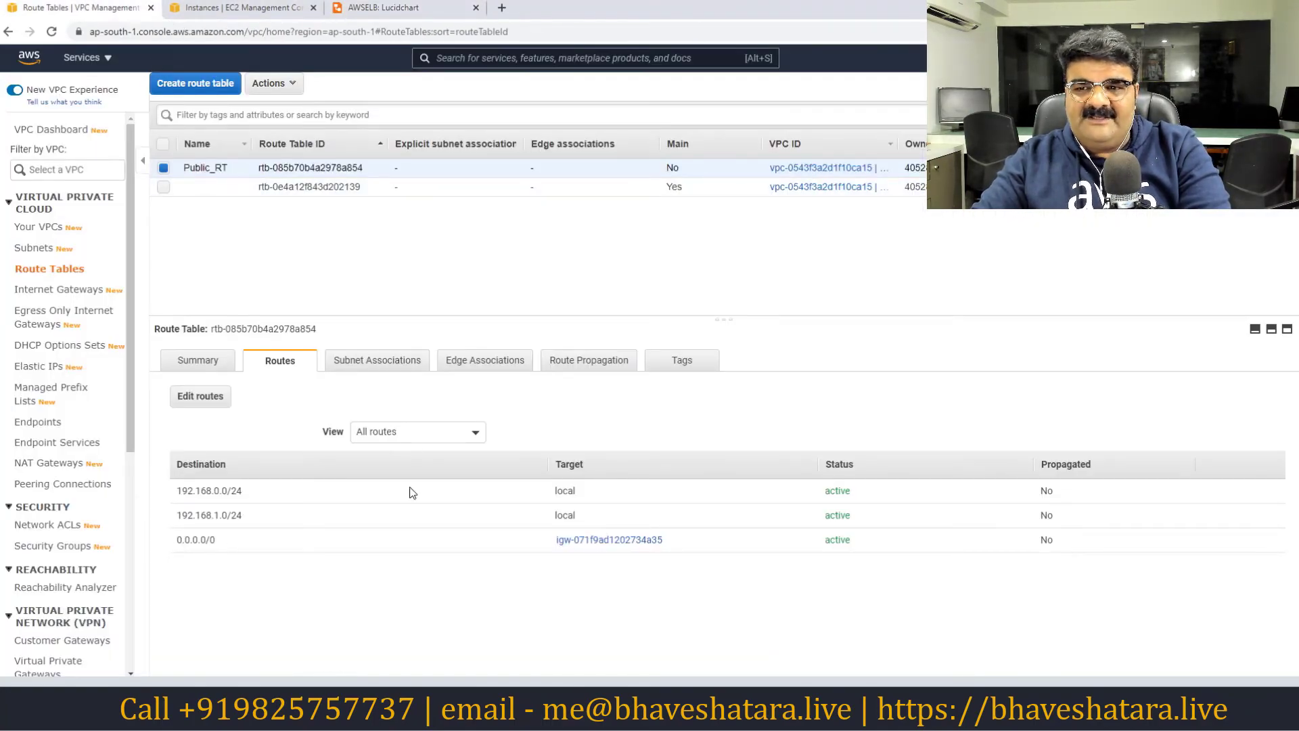
click(383, 373)
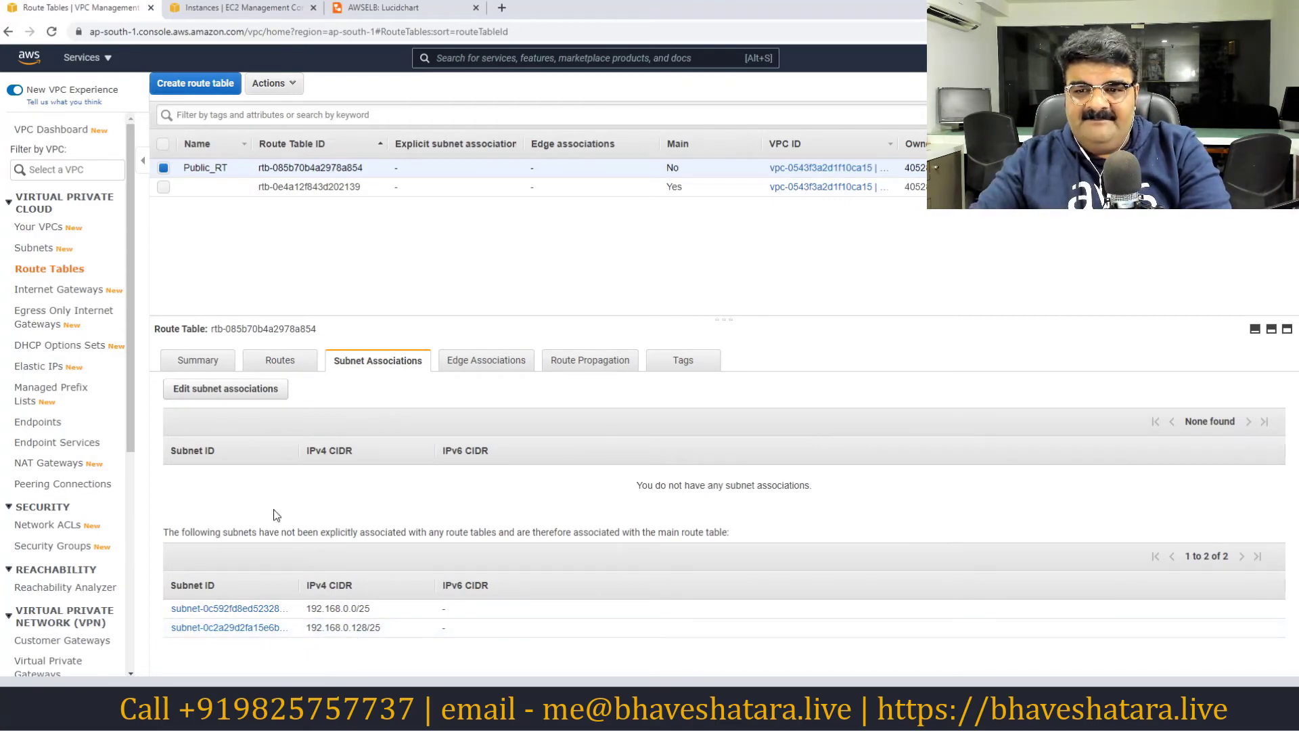
click(230, 397)
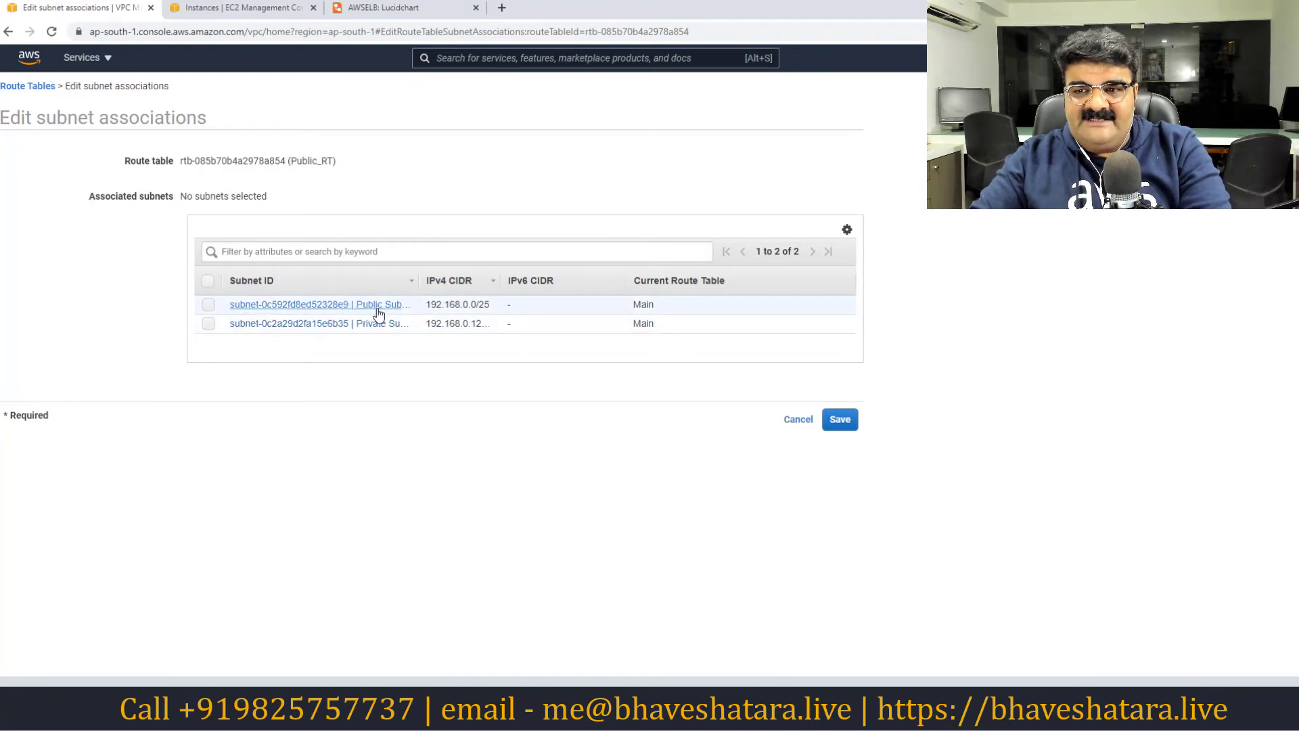
click(208, 305)
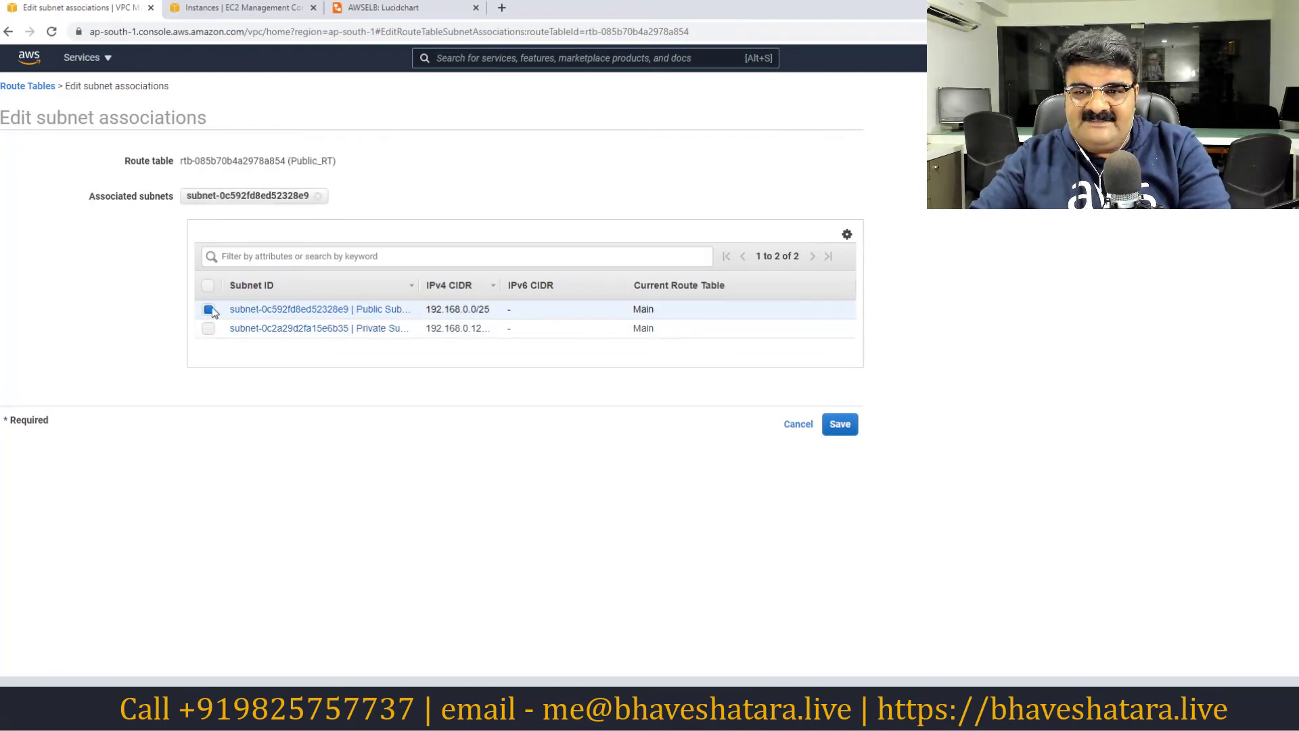
click(838, 431)
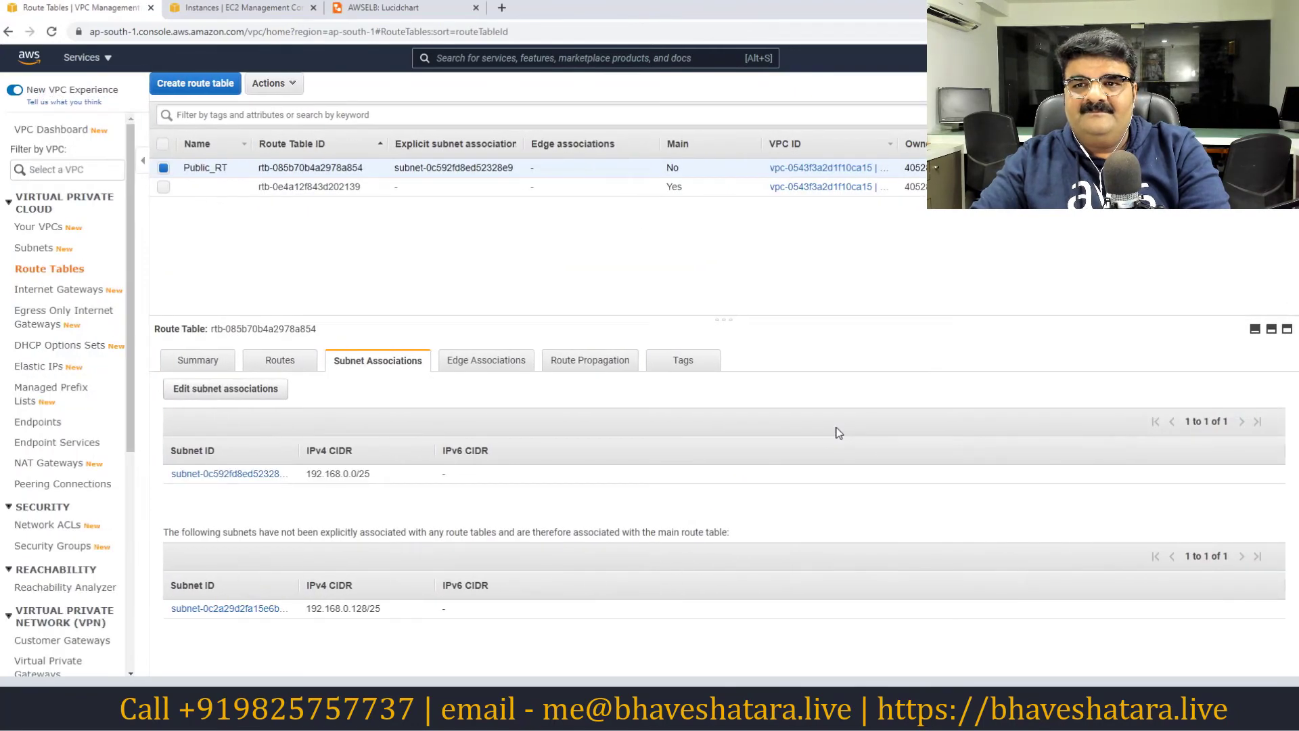
Return to the AWSELB Lucidchart diagram and move the Main Route Table shape to the right of the Internet gateway.
click(393, 8)
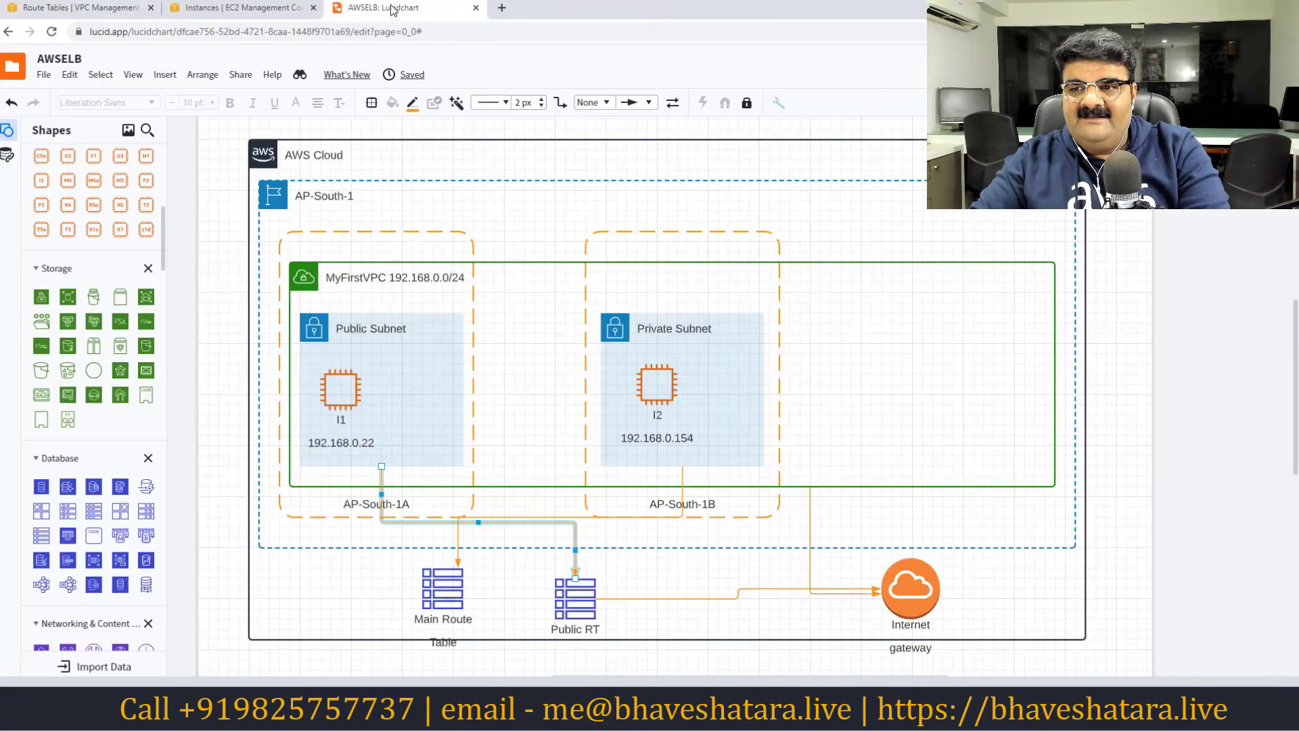
click(509, 584)
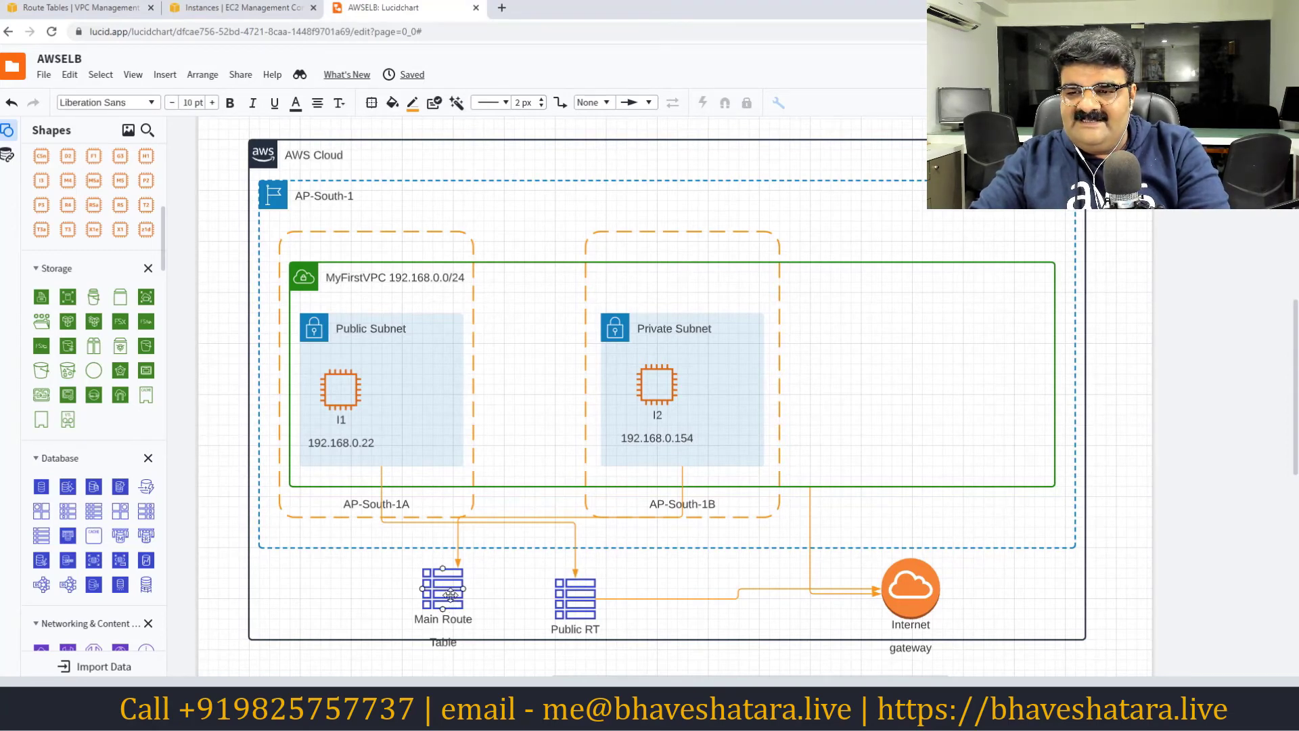
drag(443, 599, 1042, 593)
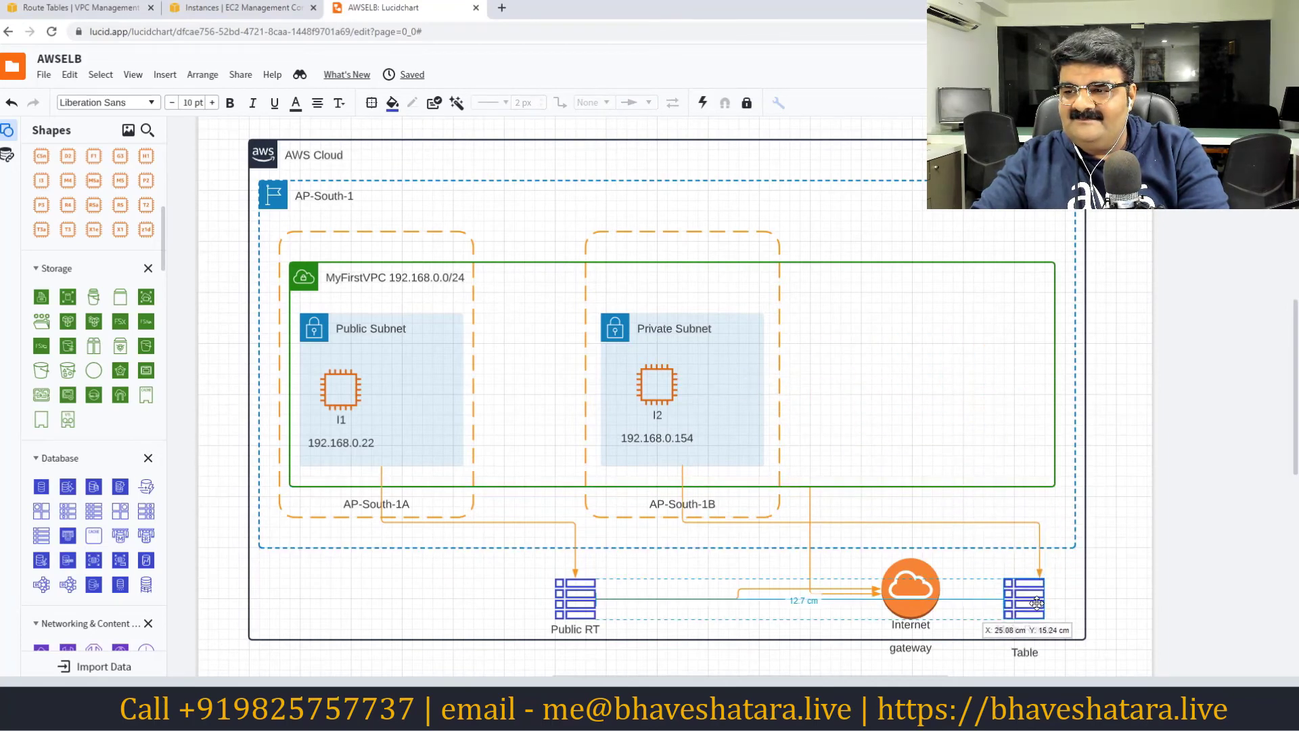
mouse_move(1037, 602)
mouse_down()
mouse_move(981, 374)
mouse_move(988, 452)
mouse_move(1033, 590)
mouse_up()
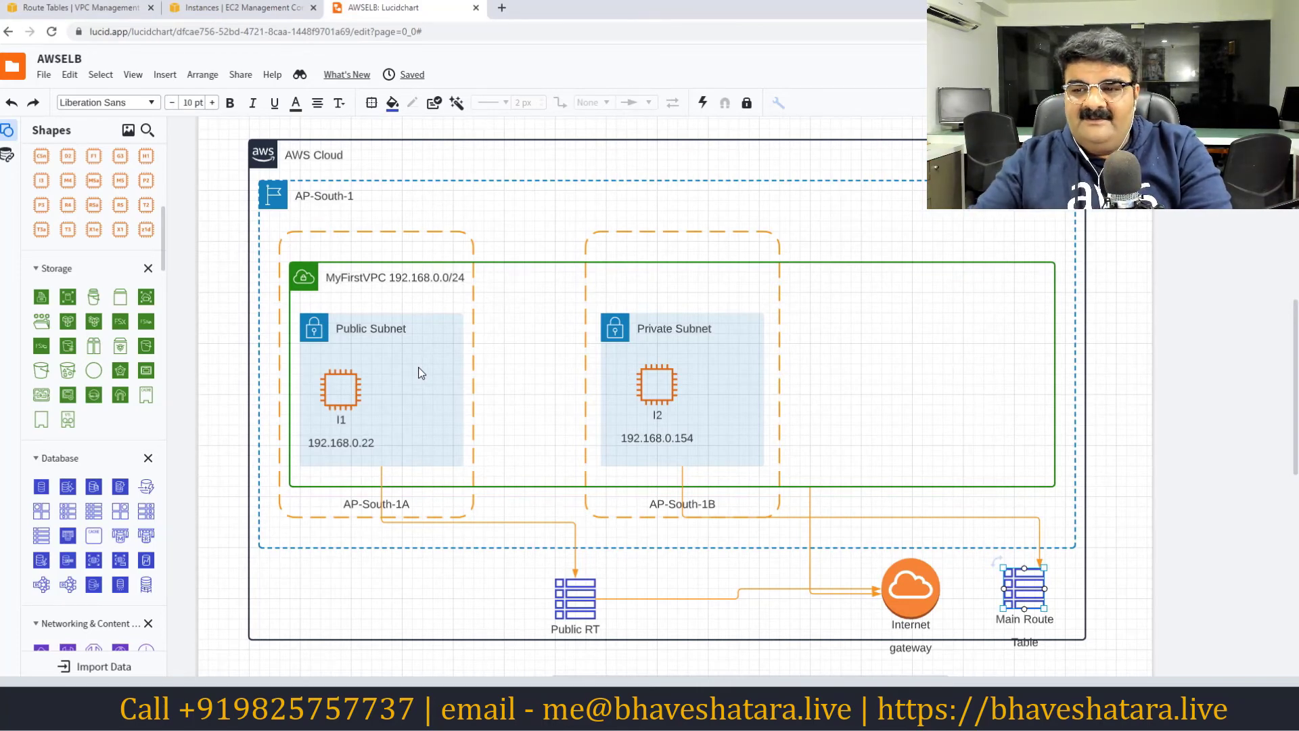
Check that the remote desktop session to 13.235.135.165 still responds, then return to the EC2 Instances list.
click(203, 8)
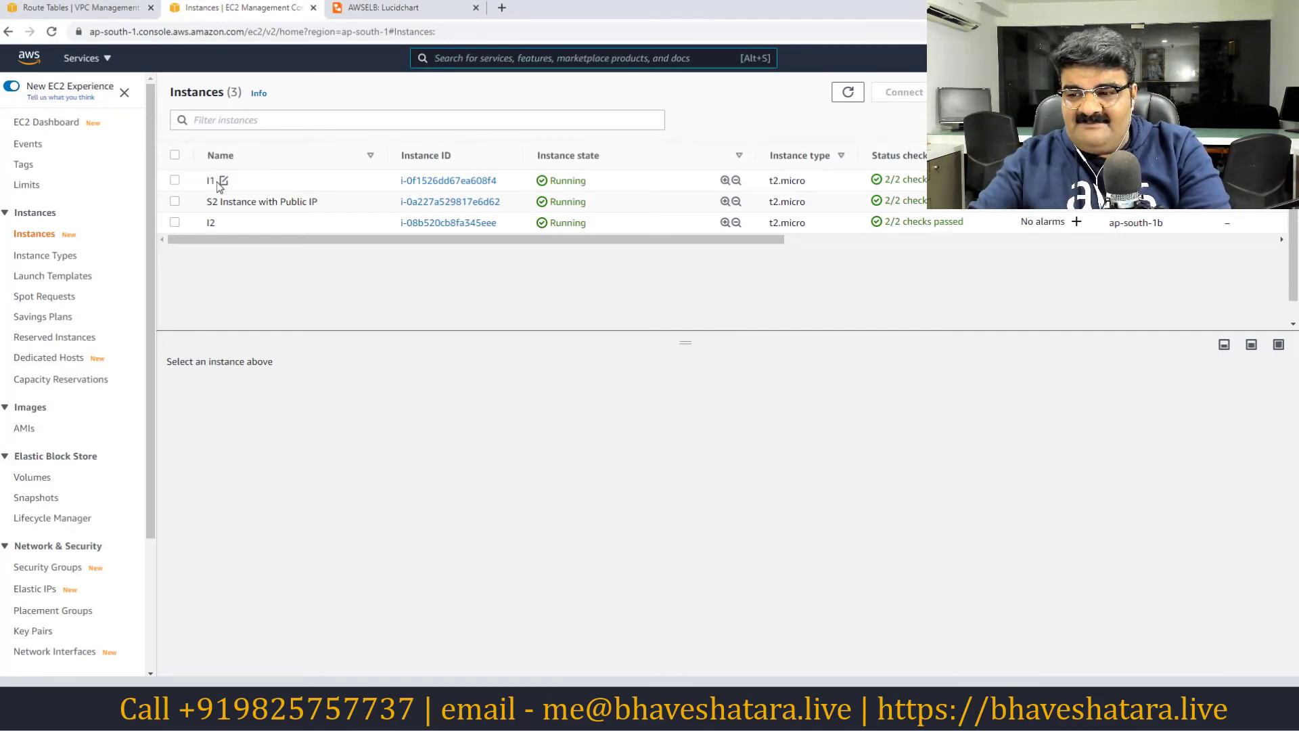
key(alt+s)
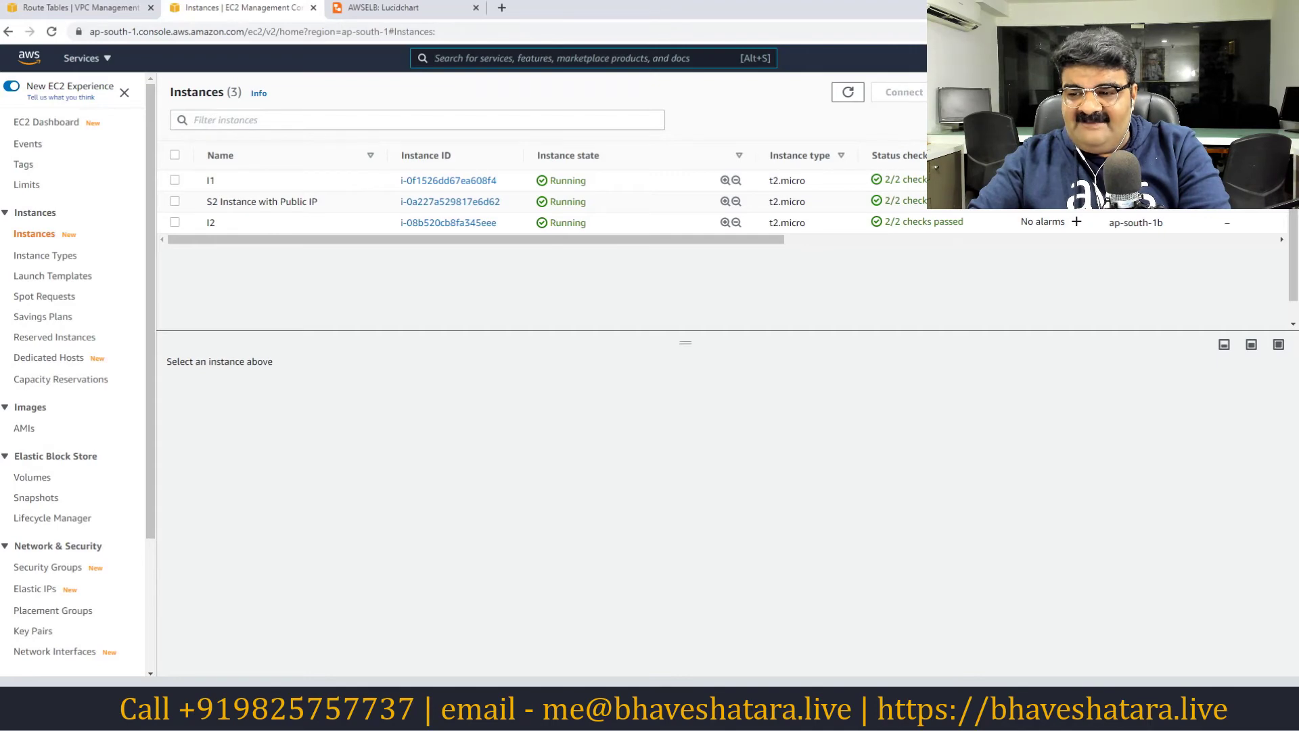
key(alt+Tab)
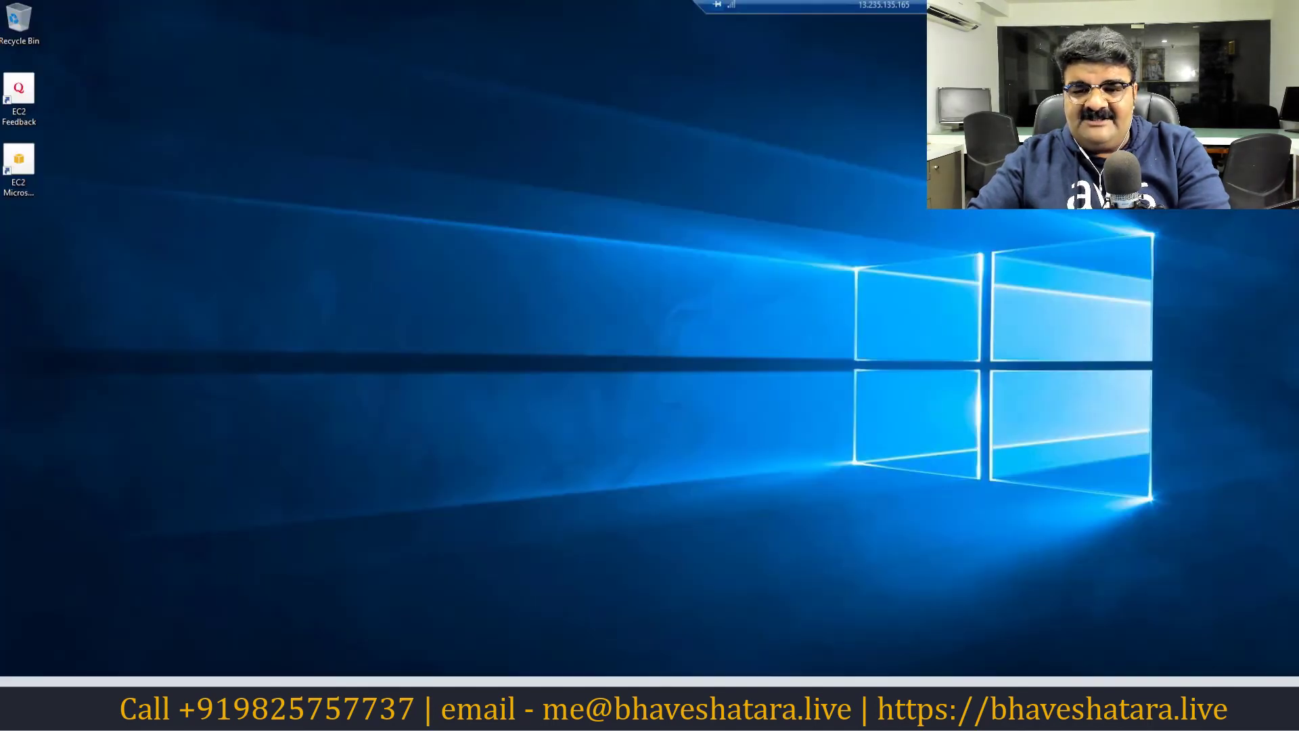
key(super)
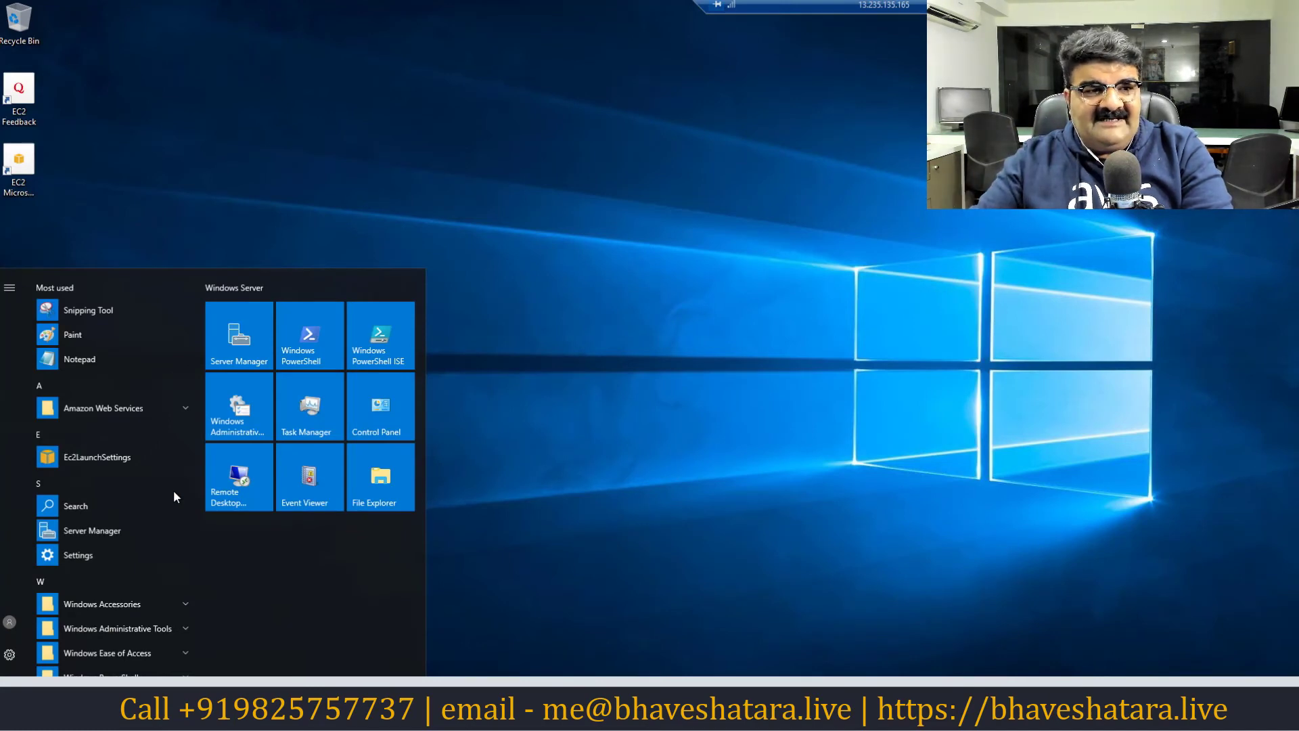
click(837, 234)
key(alt+Tab)
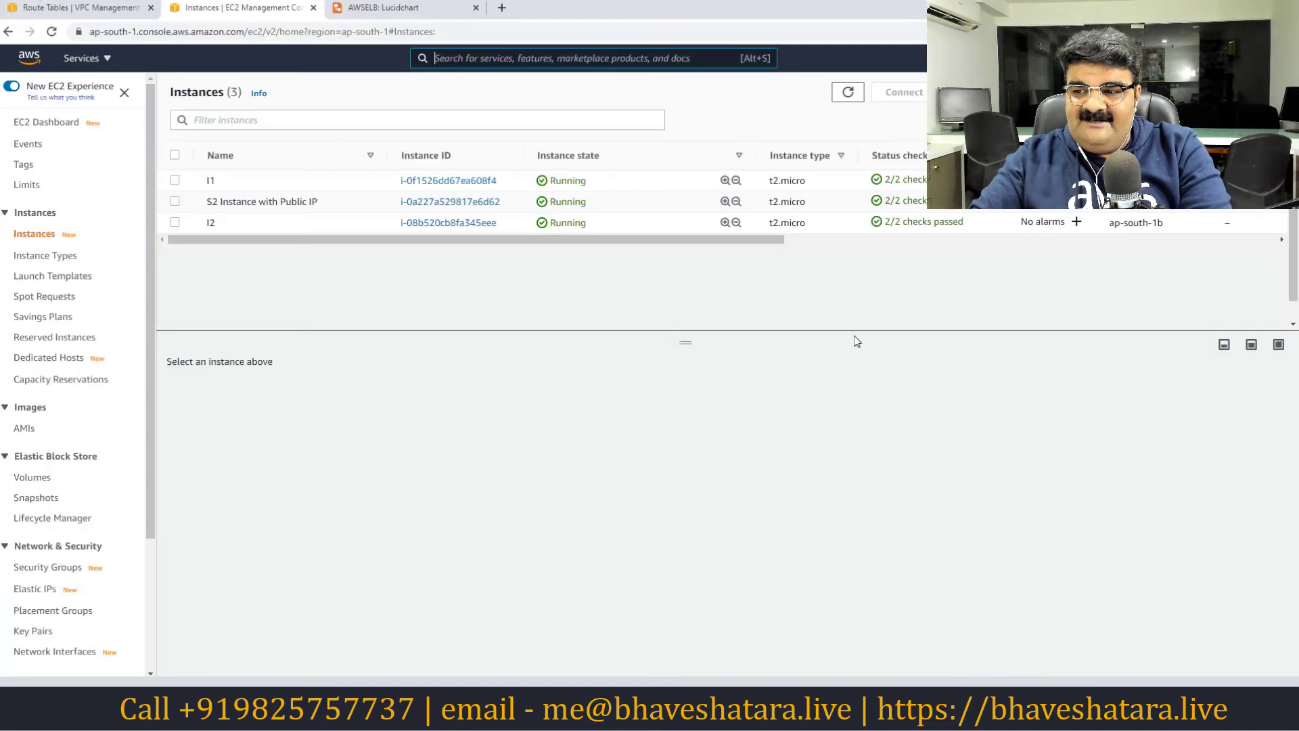
Select S2 Instance with Public IP in the Instances list and dismiss the Remote Desktop connection error.
click(180, 205)
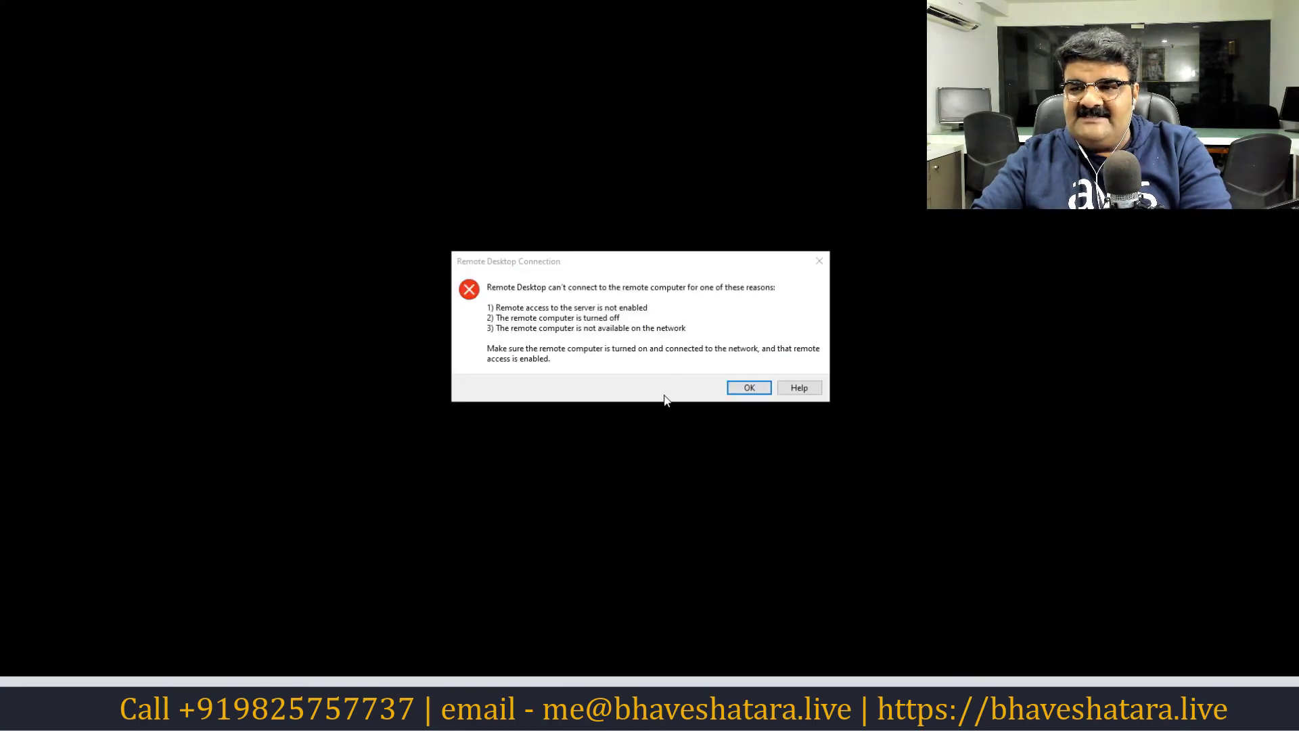
click(749, 387)
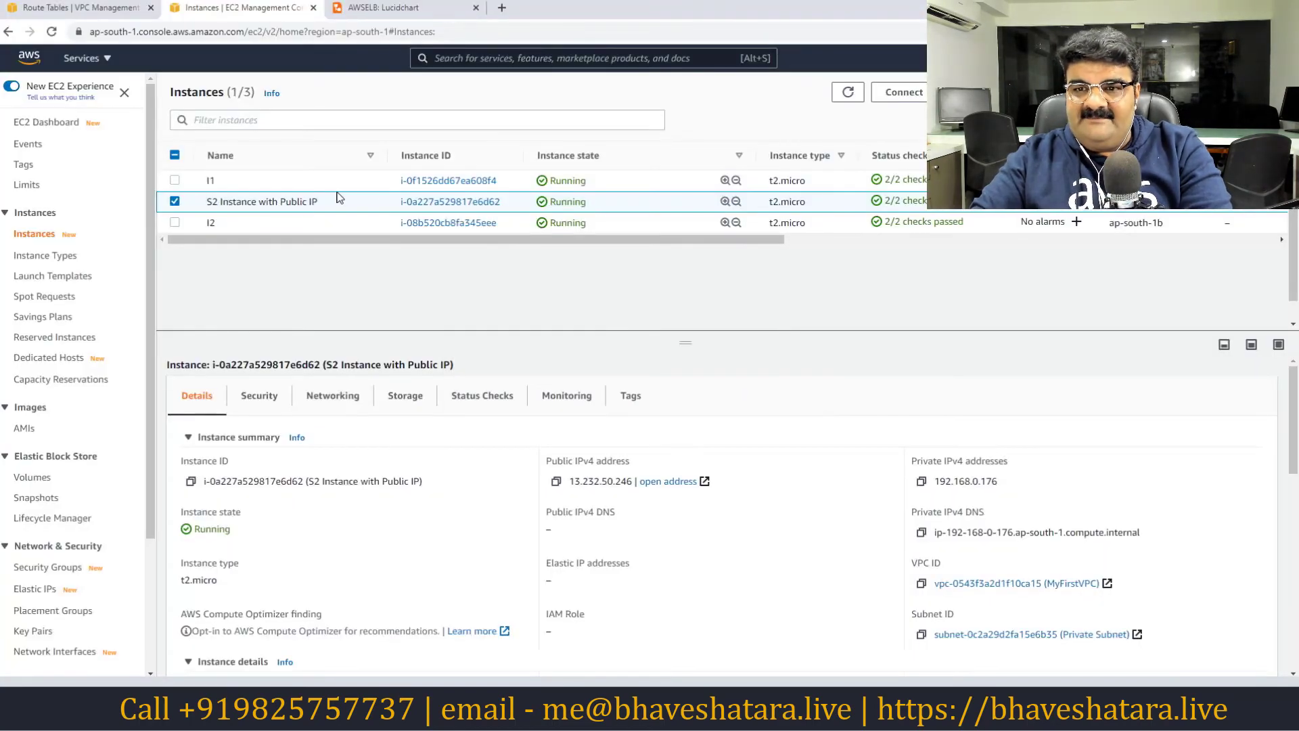
click(901, 92)
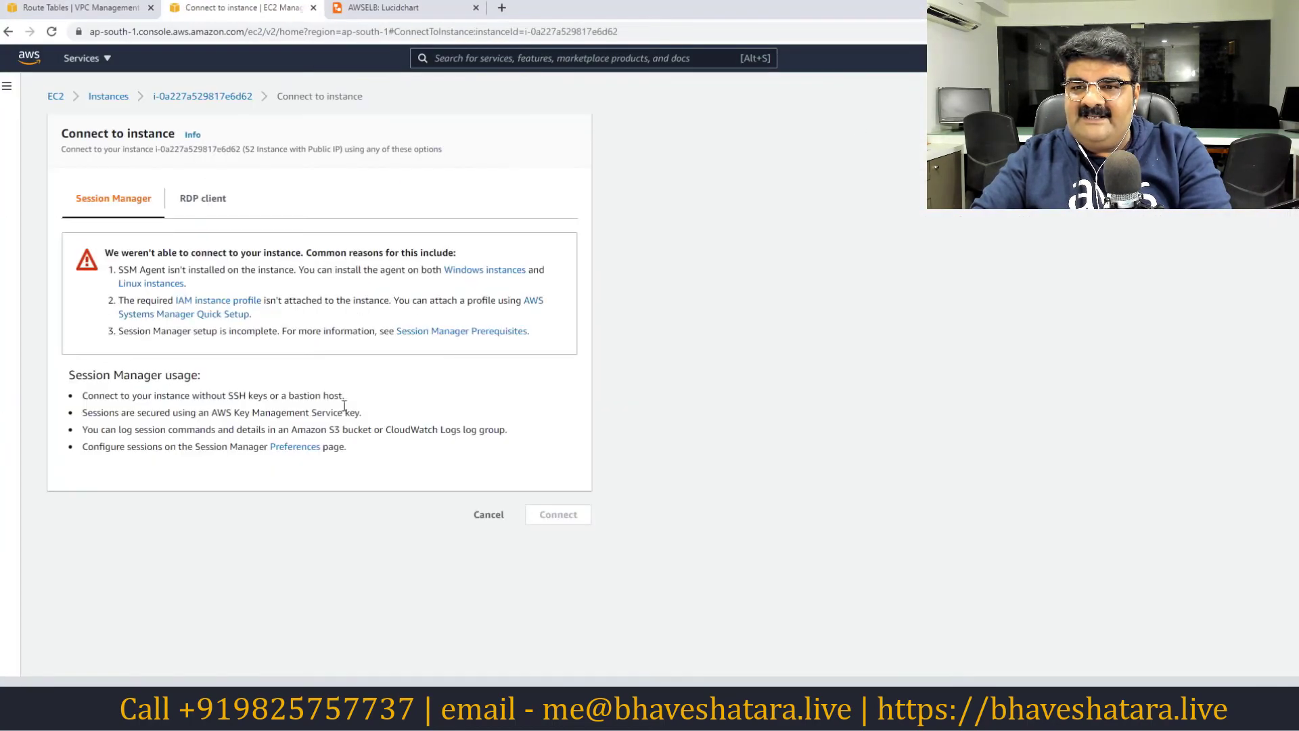
click(210, 200)
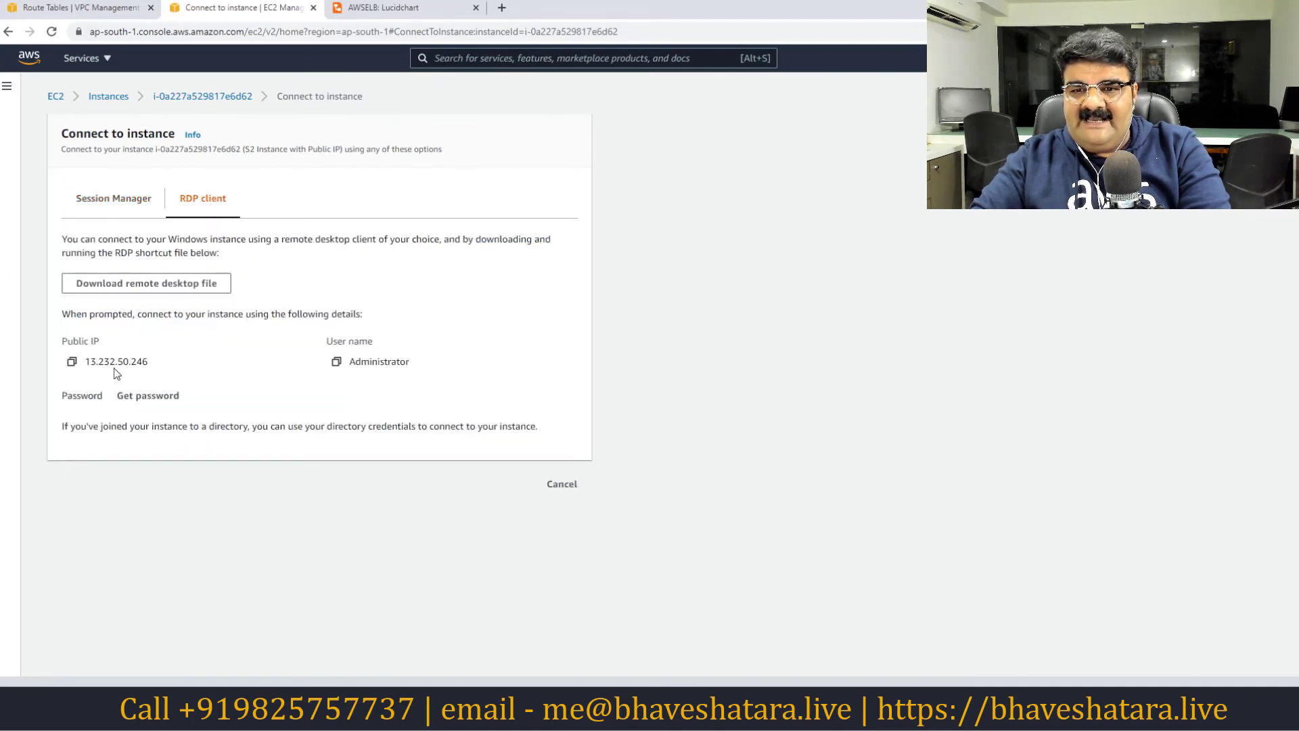
click(143, 397)
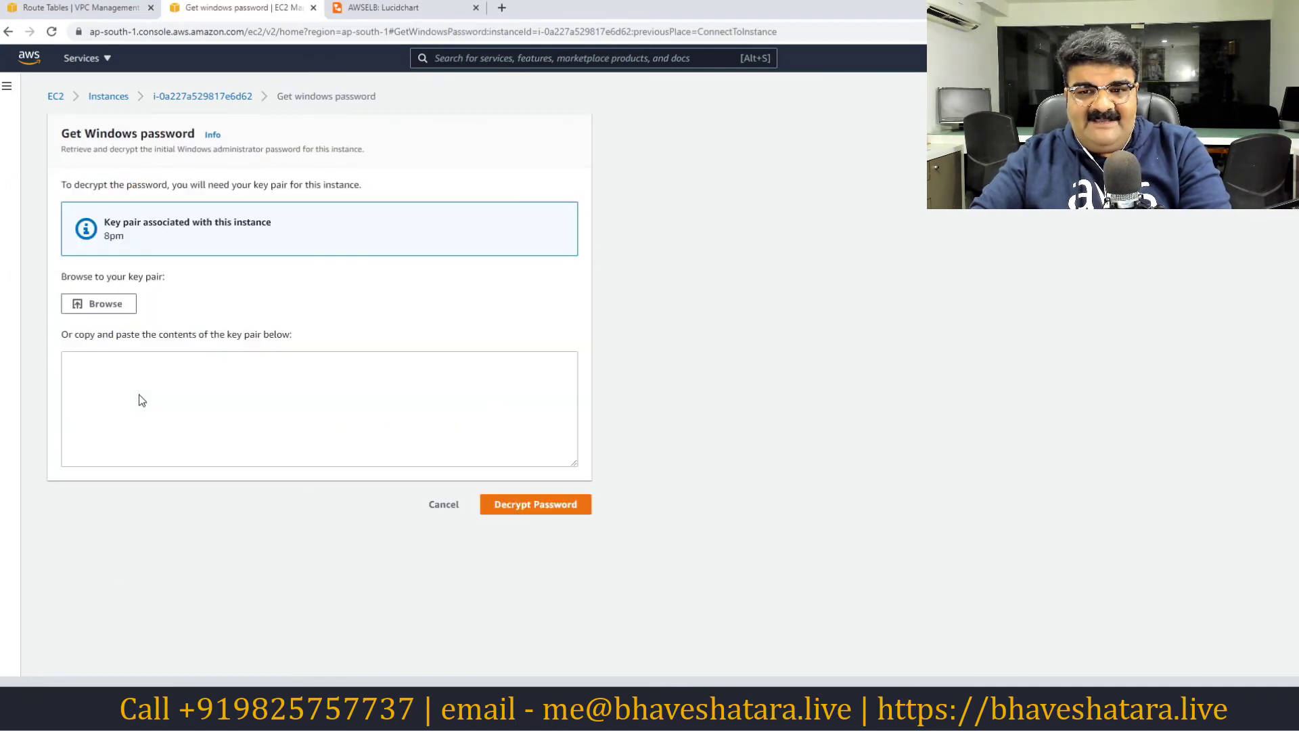
click(105, 303)
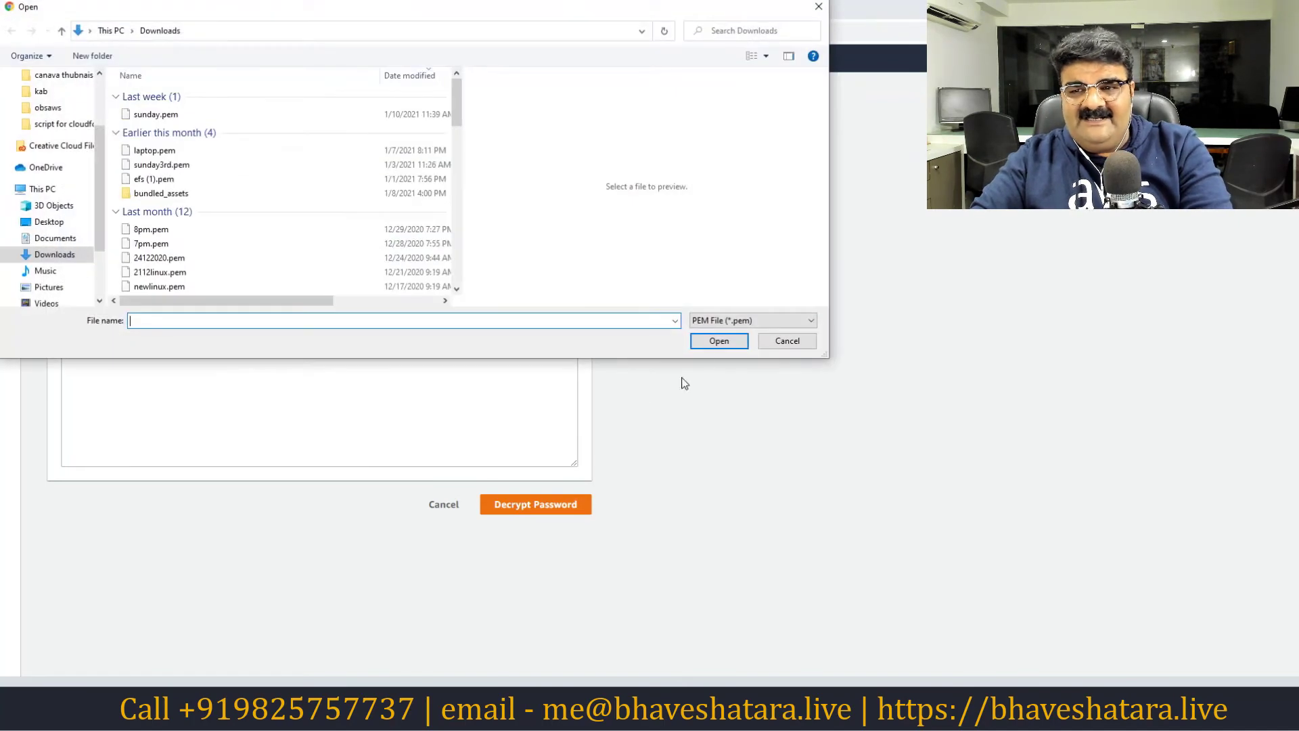
click(787, 341)
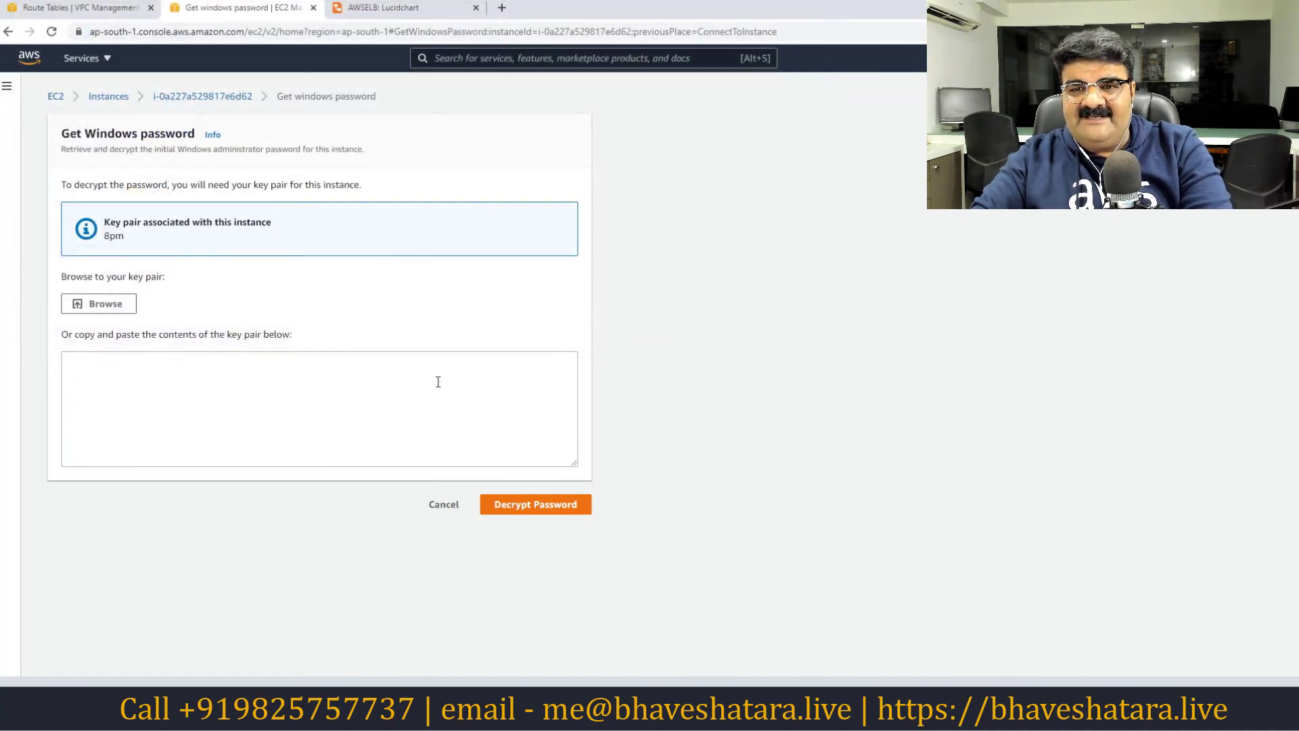
click(444, 504)
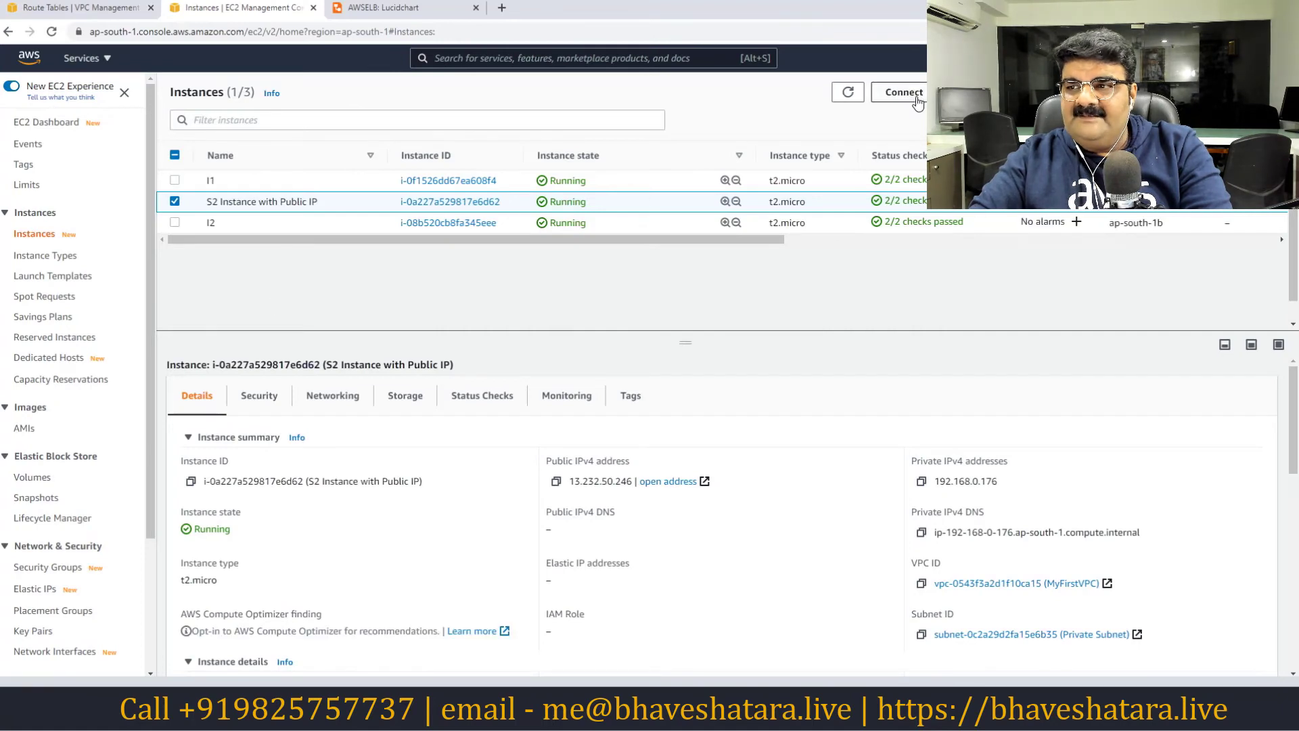
Download the remote desktop file for S2 Instance with Public IP and try to connect to 13.232.50.246.
click(903, 92)
click(203, 198)
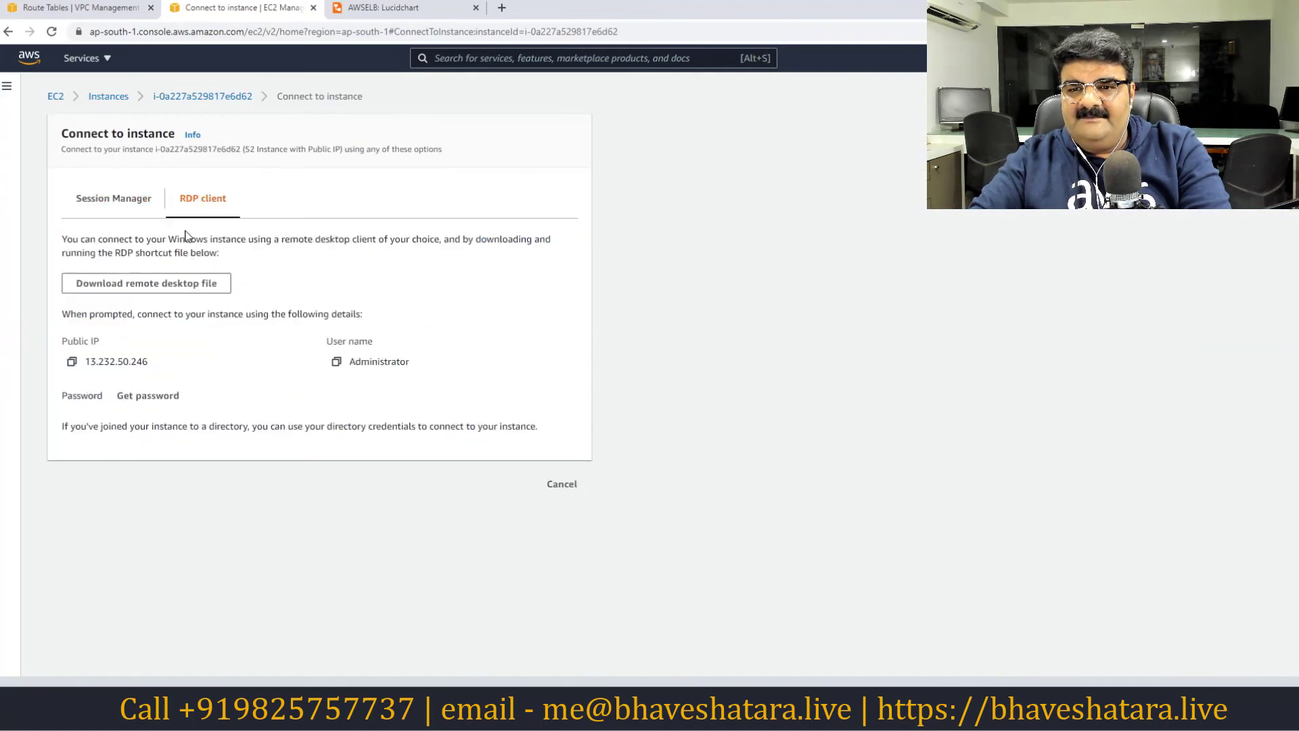
click(125, 287)
click(710, 340)
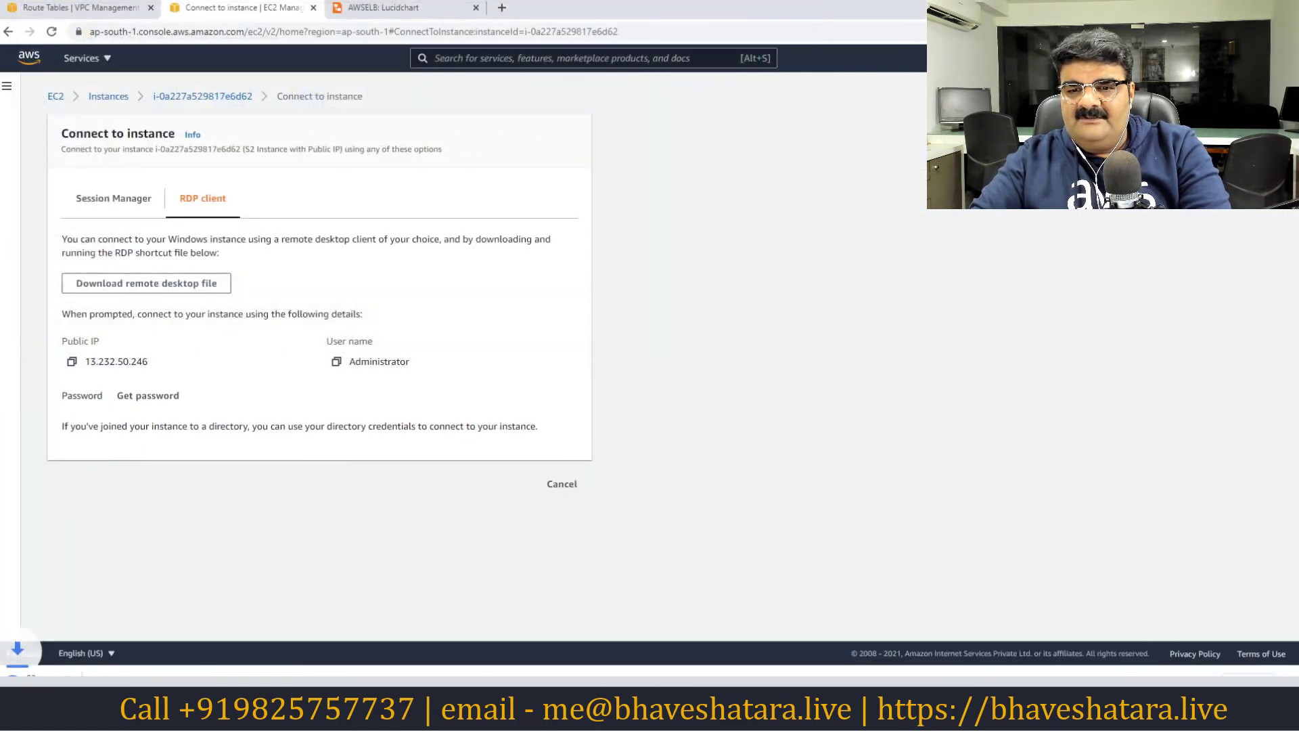
click(739, 428)
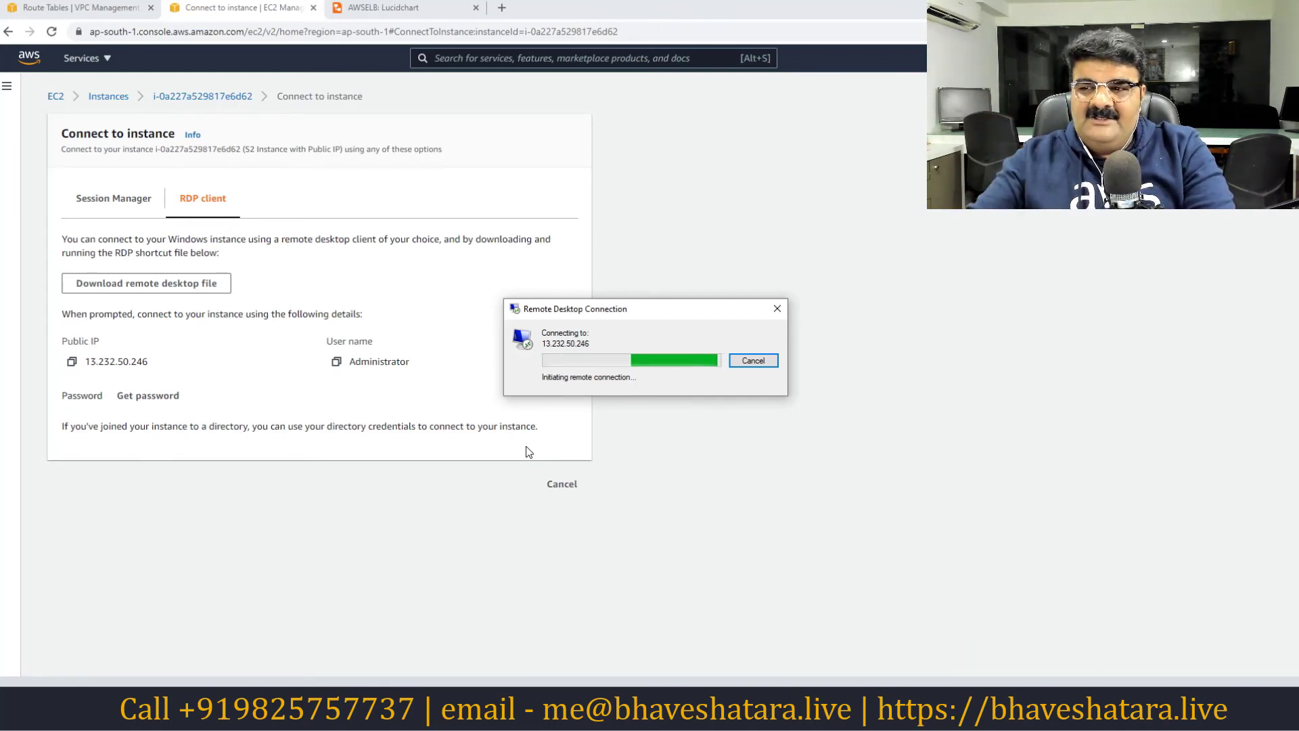
Review Public_RT's subnet associations in the VPC console and return to the EC2 Instances list.
click(105, 10)
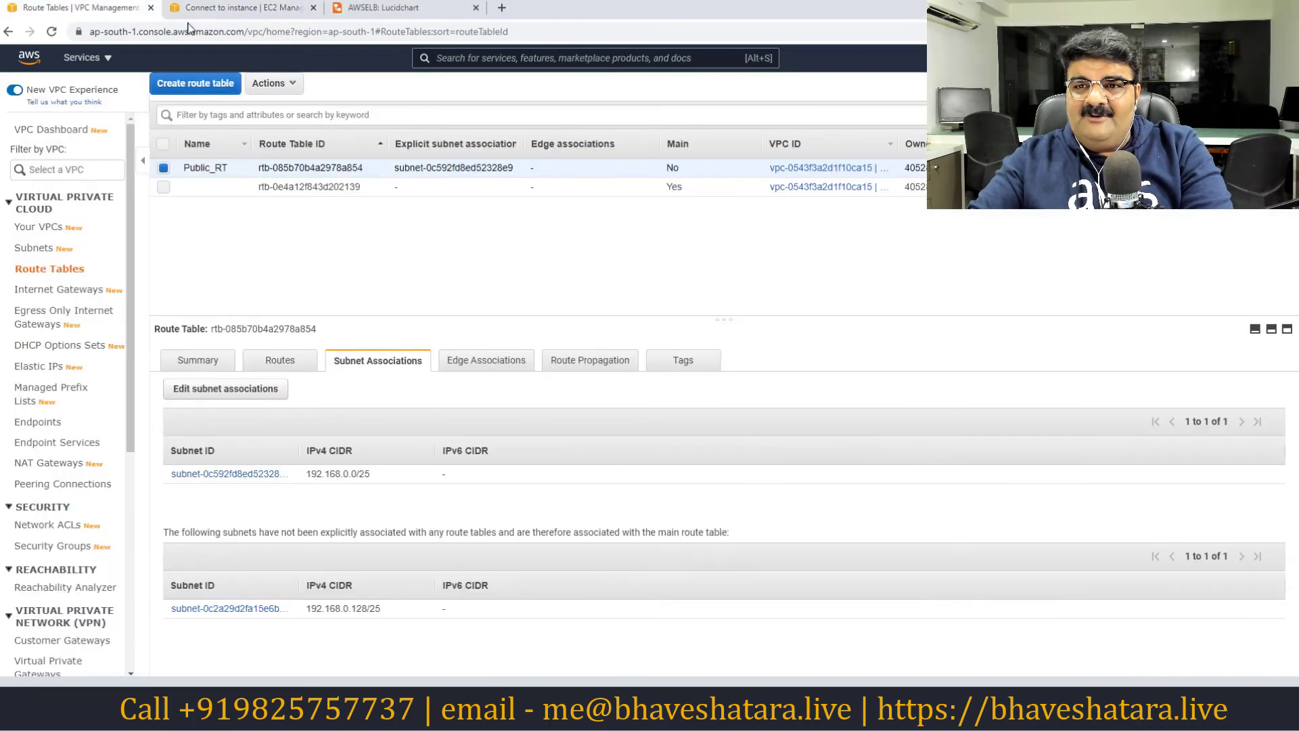
click(276, 9)
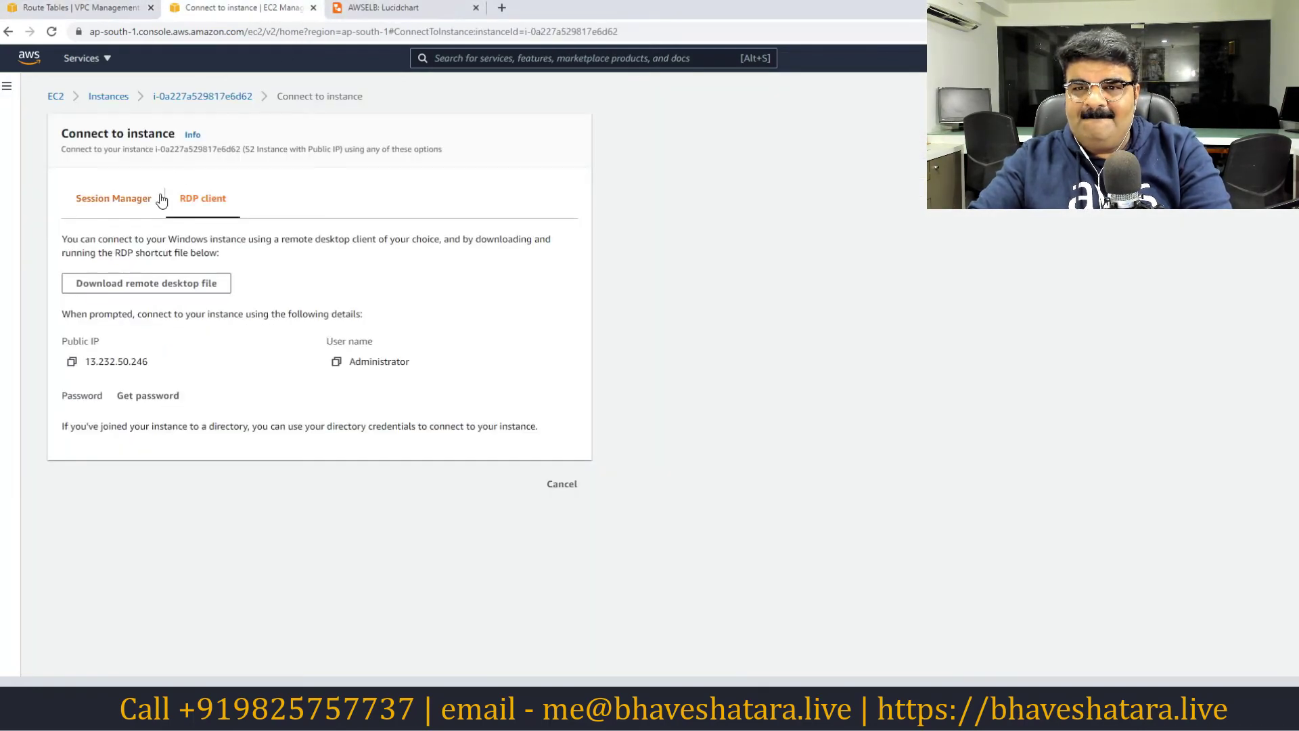
click(103, 98)
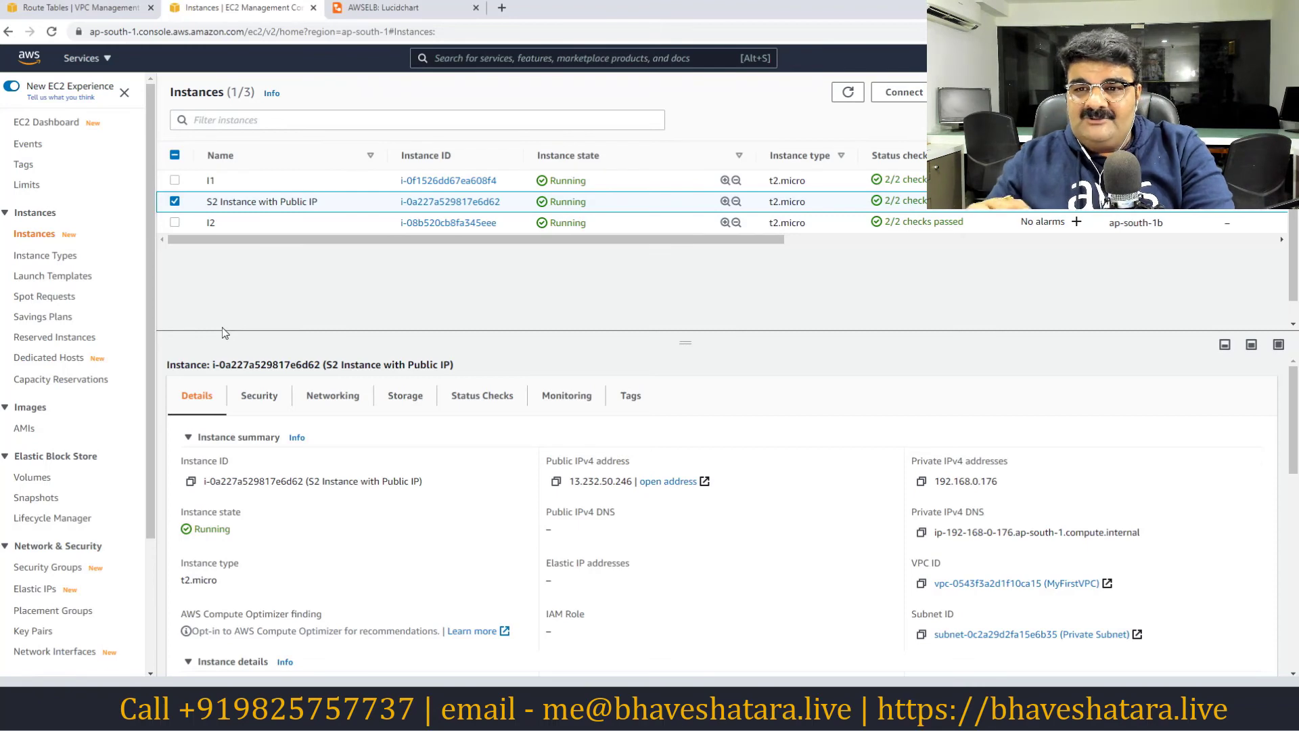
Switch to the AWSELB Lucidchart diagram, clear the selection, and review how each subnet links to its route table.
click(381, 10)
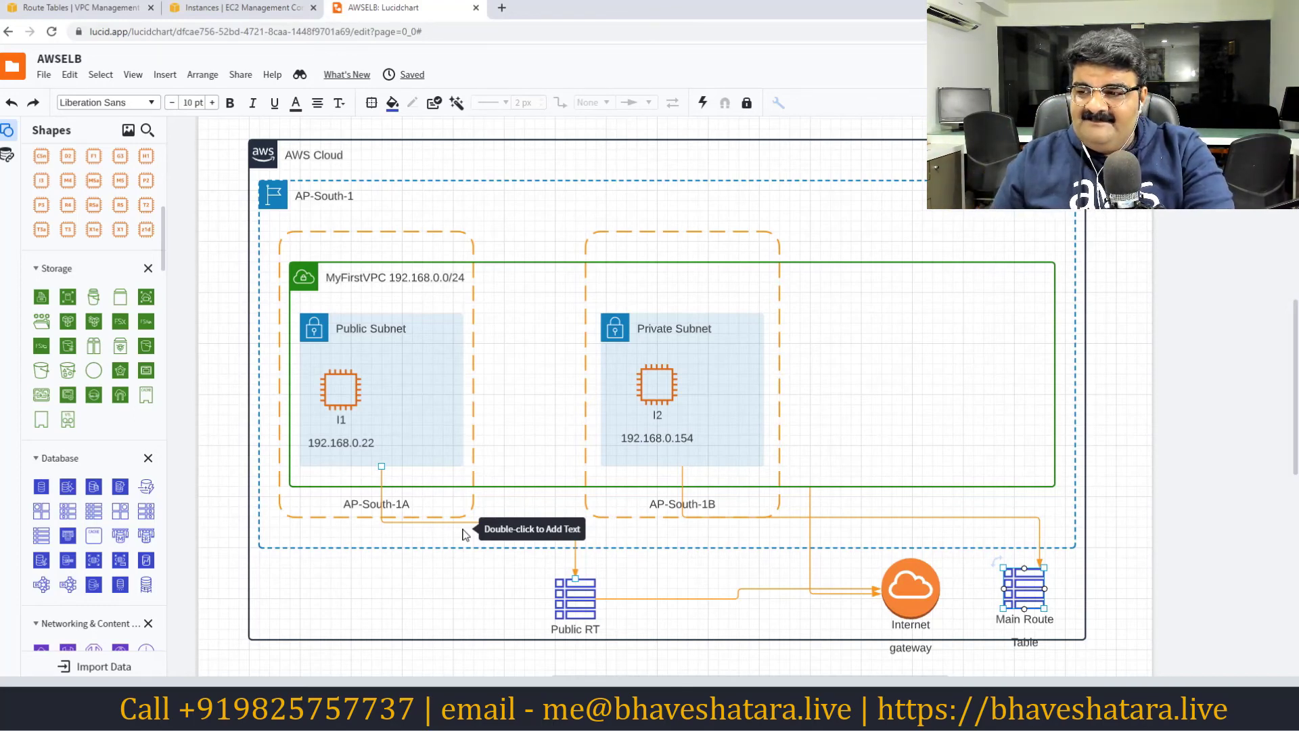
click(771, 632)
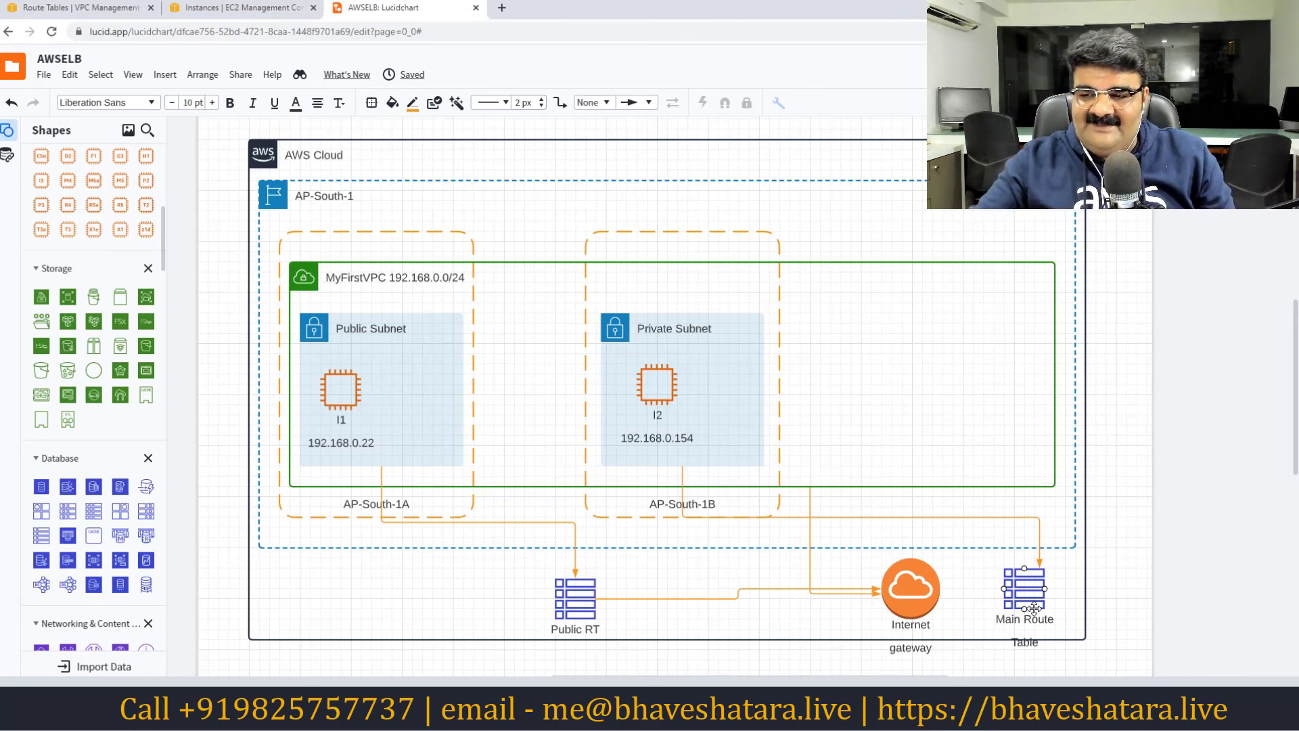
click(1033, 659)
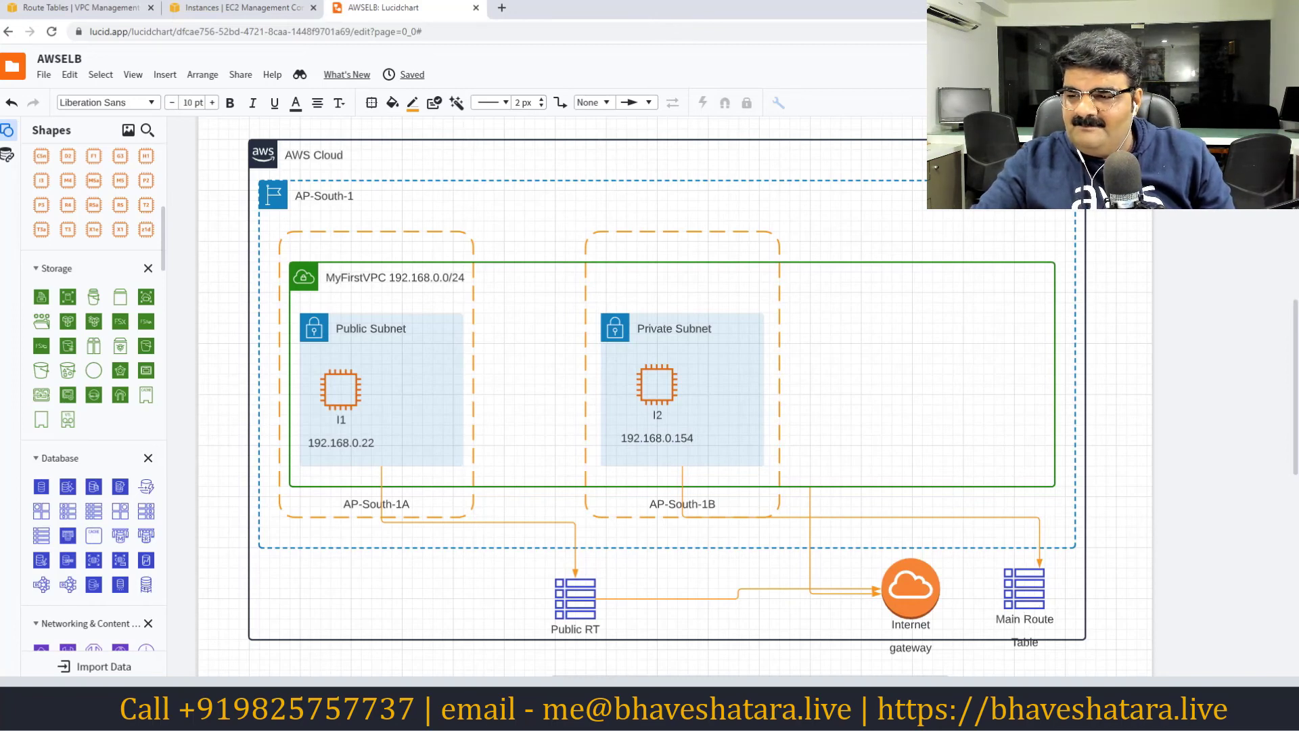
View the nested remote desktop session to 192.168.0.154 in full screen inside the 13.235.135.165 session, and return to the Lucidchart diagram.
key(alt+Tab)
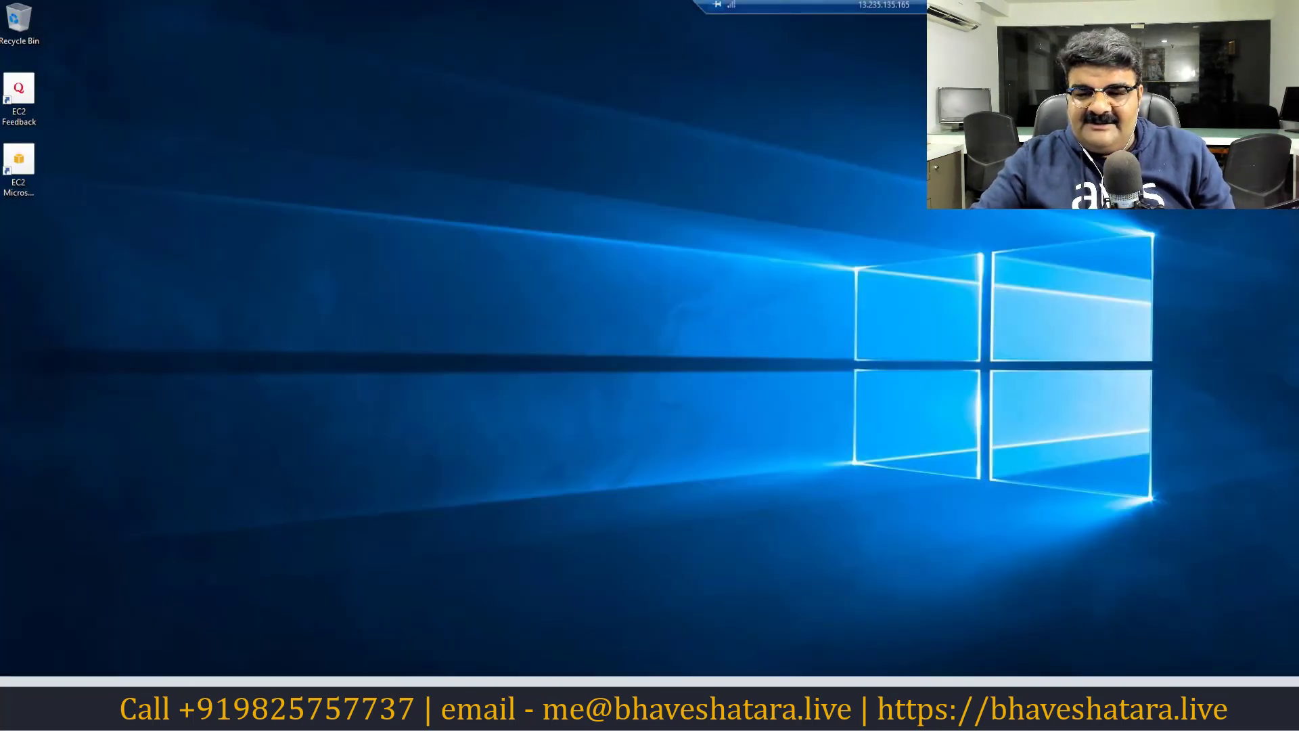
key(ctrl+alt+Break)
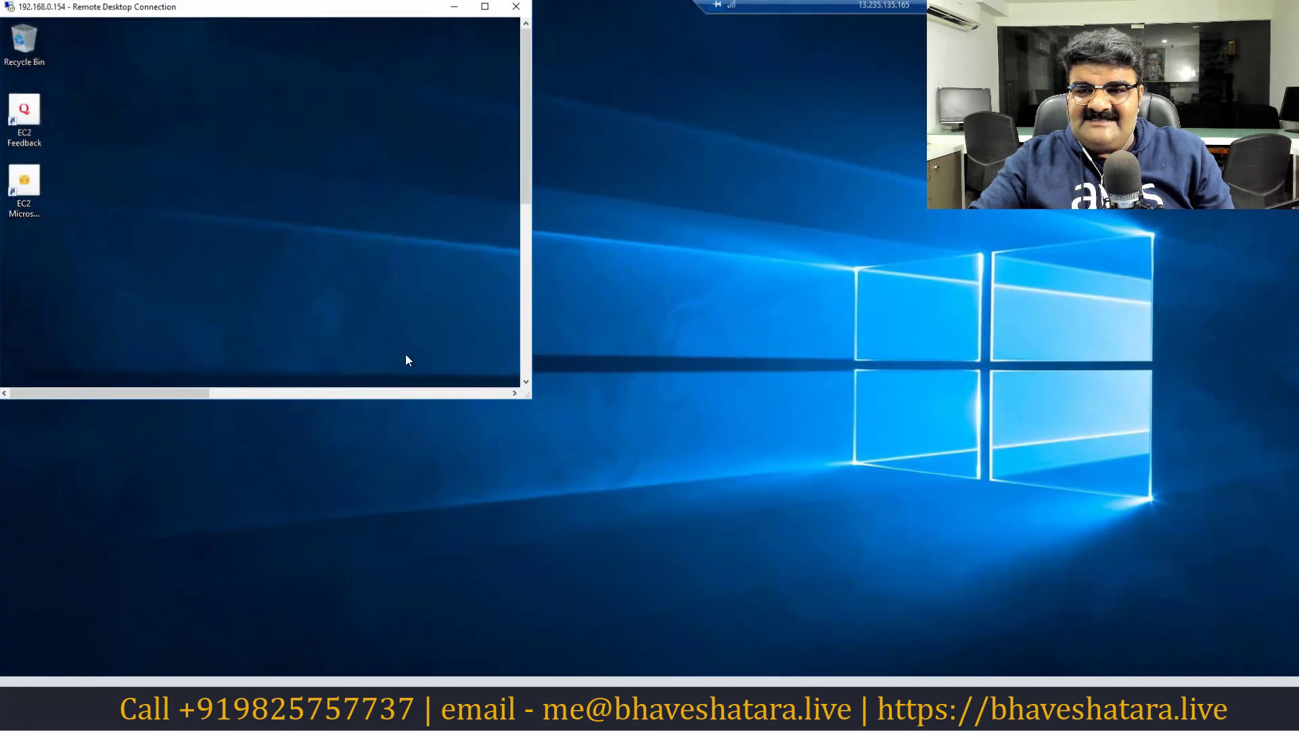
click(484, 6)
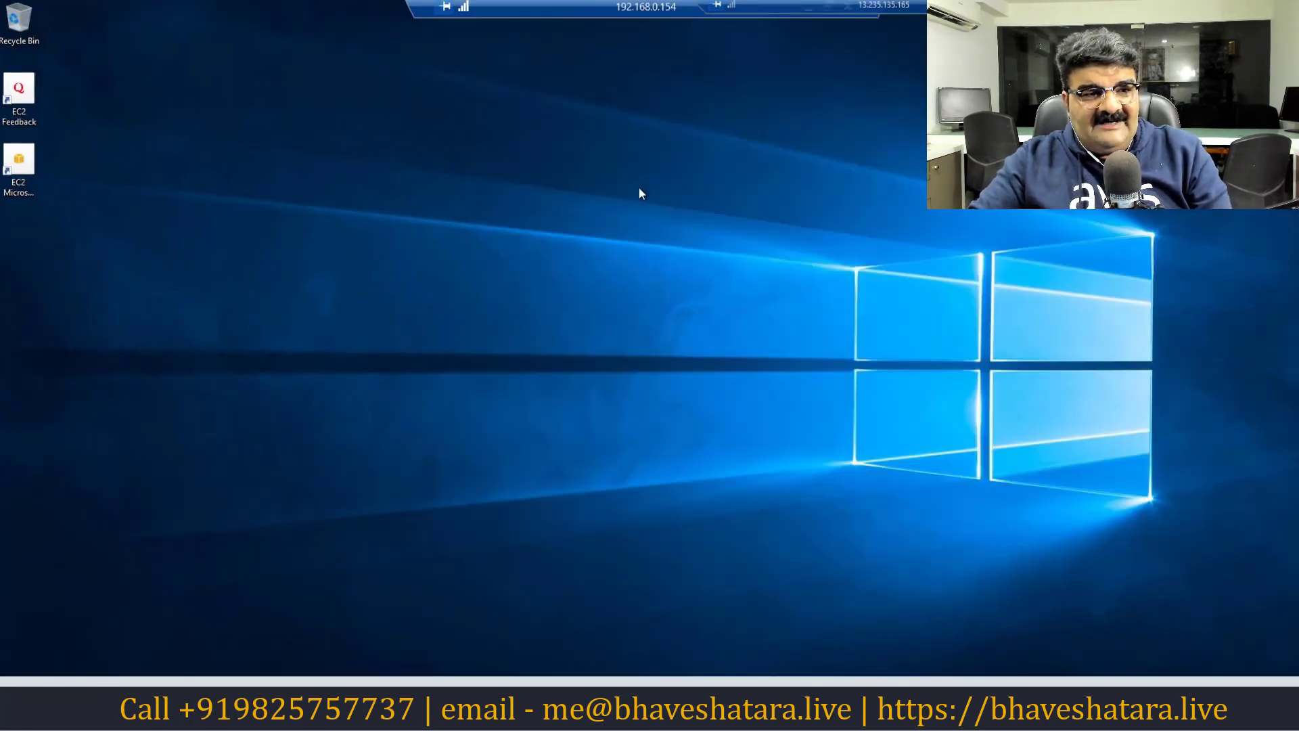
key(alt+Tab)
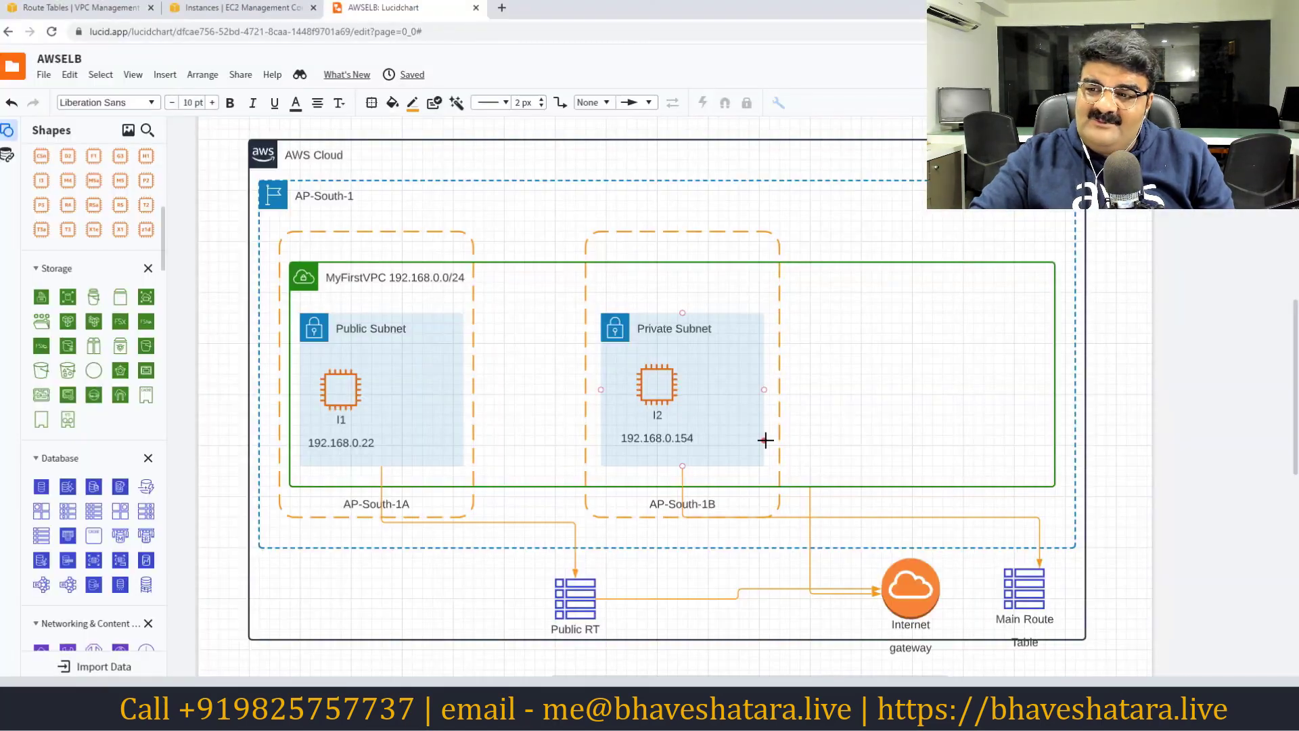